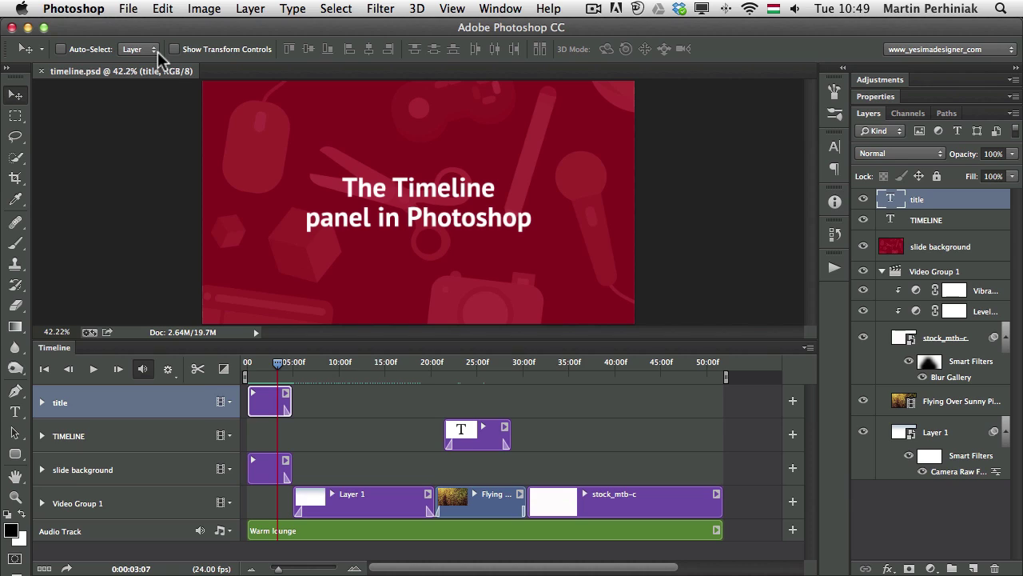
Create a new document from the Film & Video preset at the HDTV 1080p/29.97 size
{"action": "left_click", "coordinate": [125, 11]}
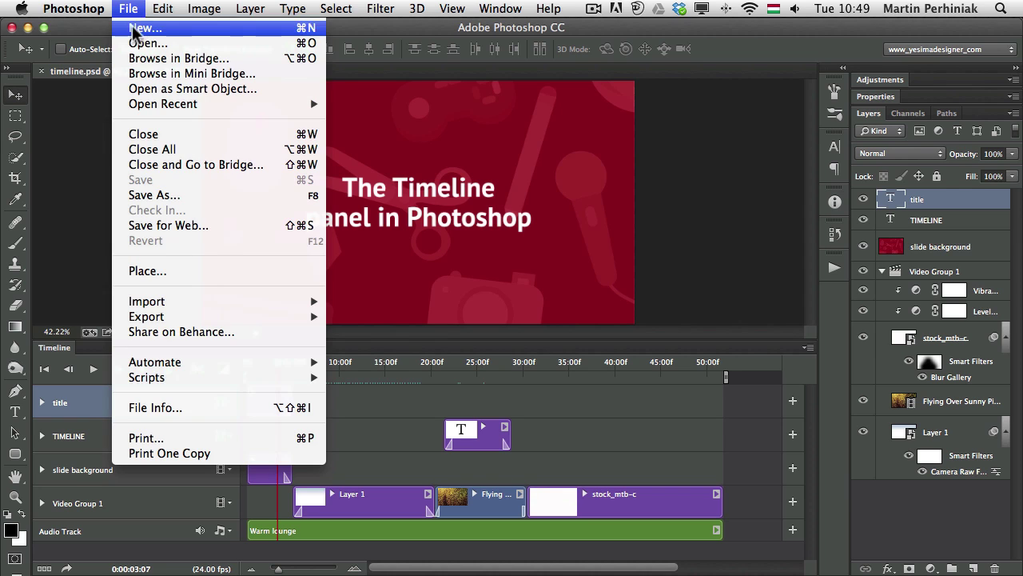
{"action": "left_click", "coordinate": [137, 30]}
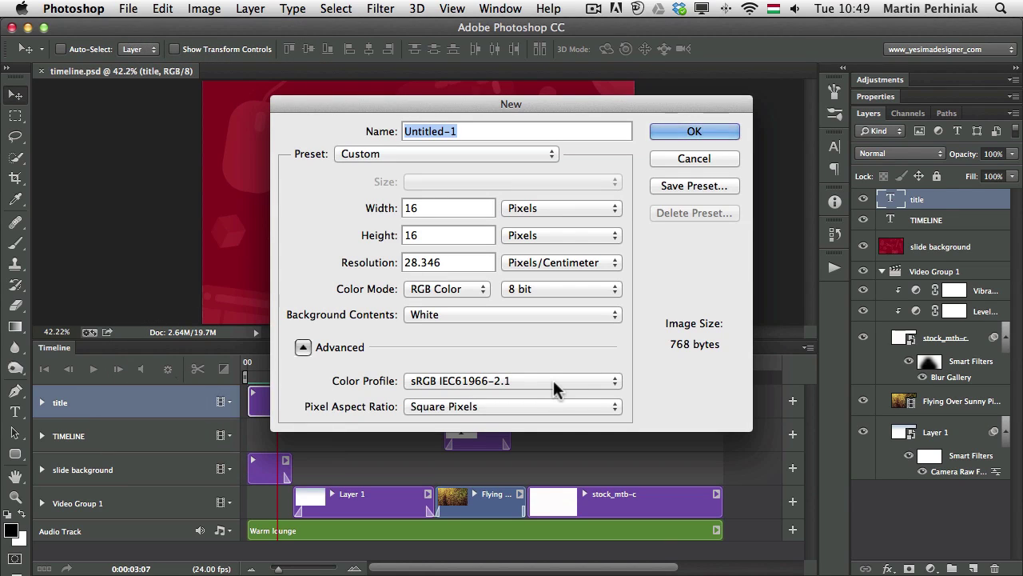
{"action": "left_click", "coordinate": [424, 155]}
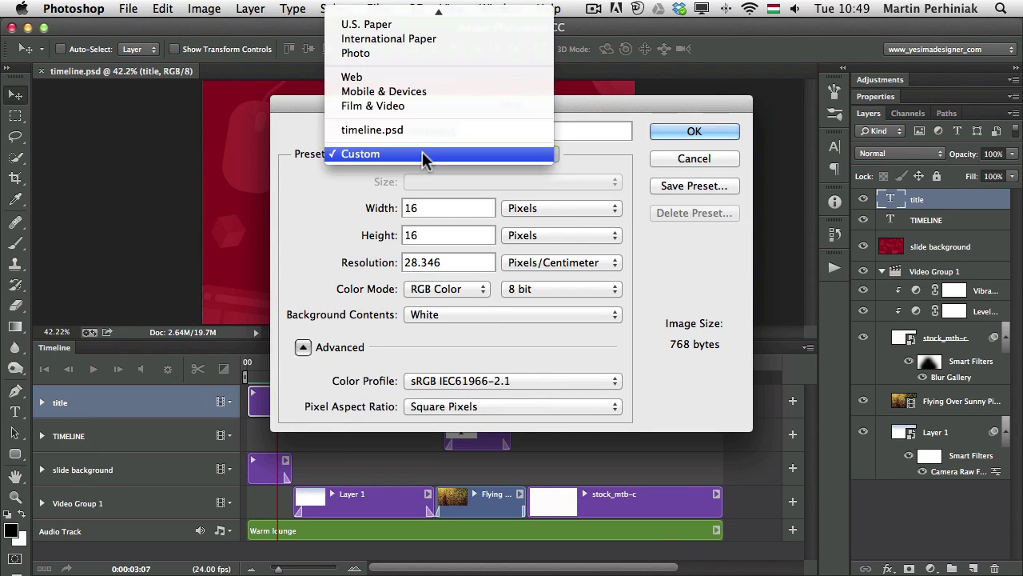
{"action": "left_click", "coordinate": [449, 108]}
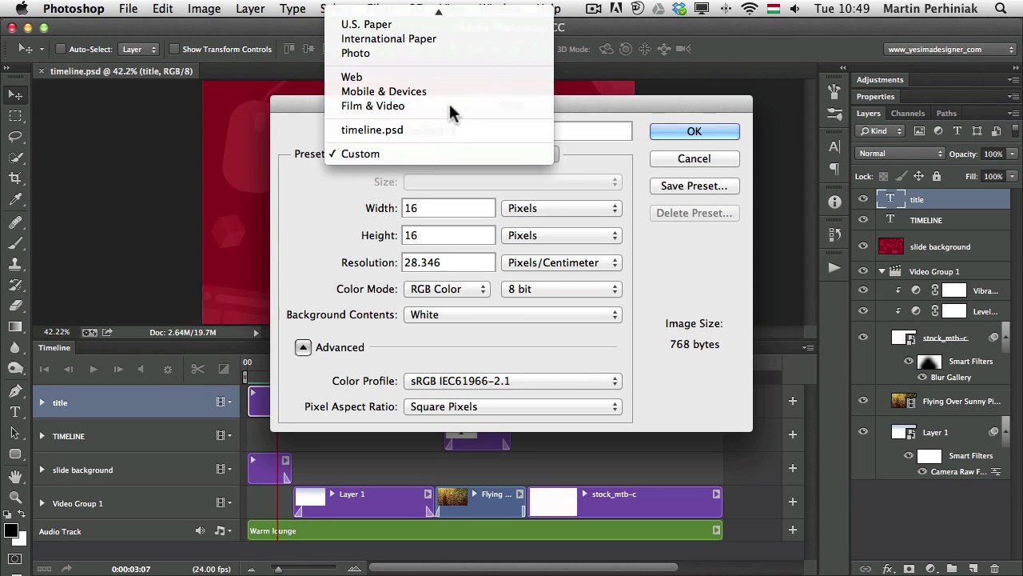
{"action": "left_click", "coordinate": [449, 182]}
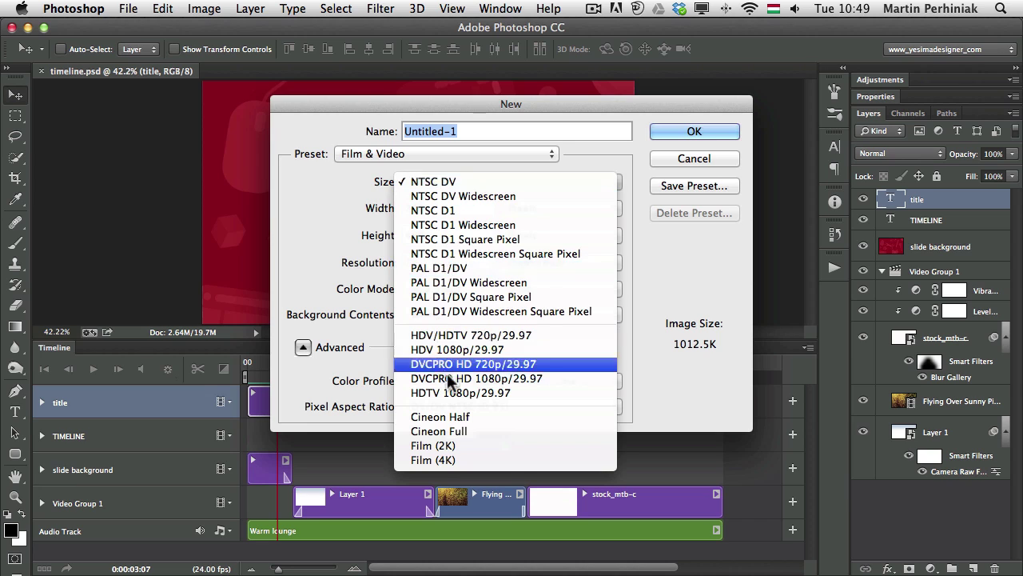
{"action": "left_click", "coordinate": [479, 392]}
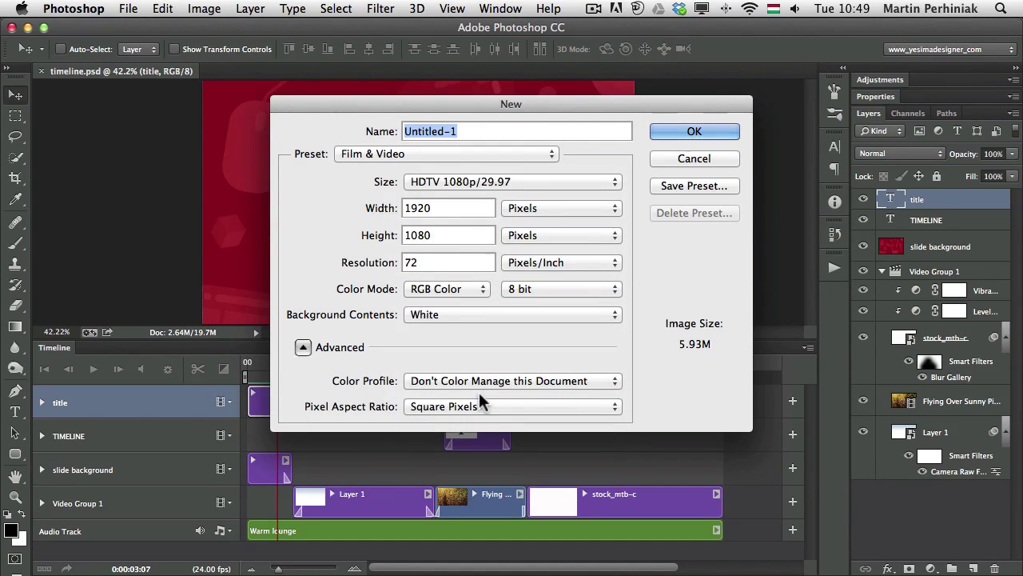
{"action": "left_click", "coordinate": [718, 133]}
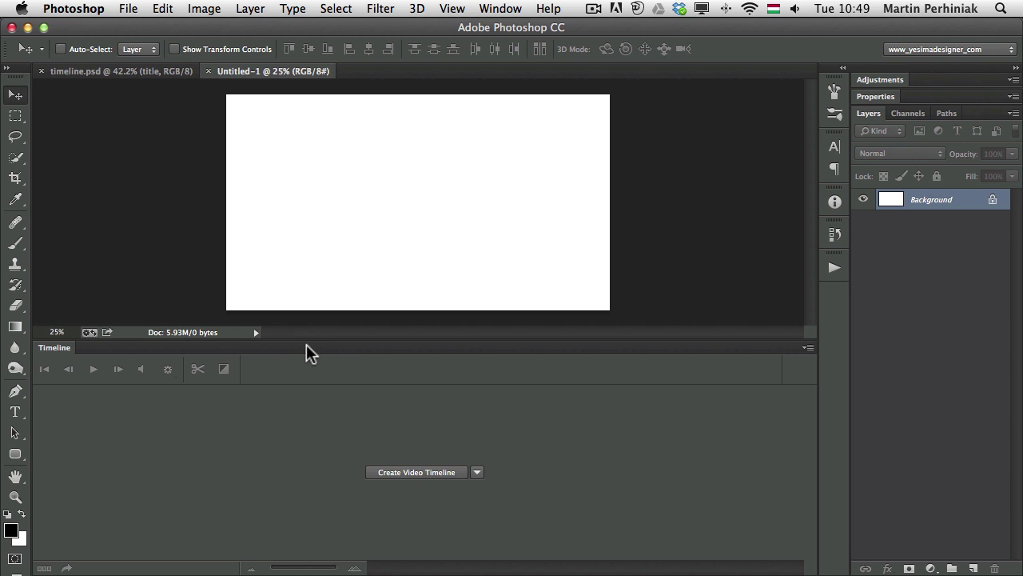
{"action": "left_click", "coordinate": [477, 472]}
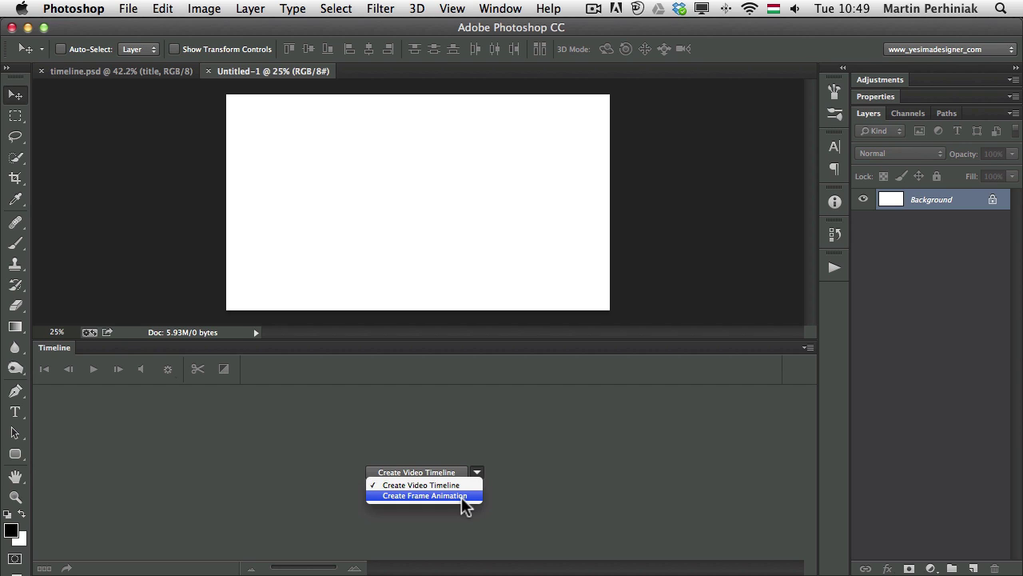
{"action": "left_click", "coordinate": [432, 497]}
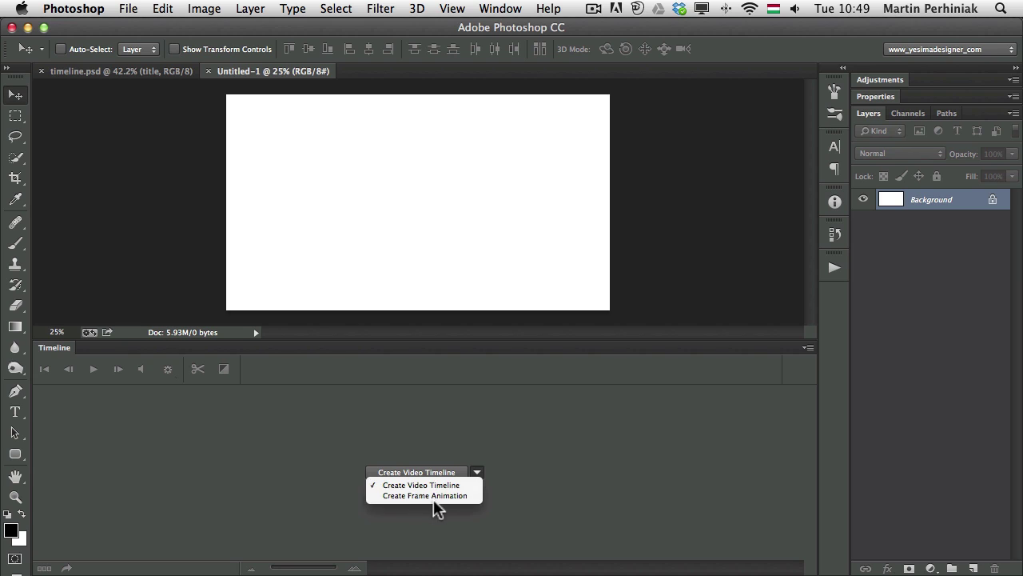
{"action": "left_click", "coordinate": [546, 462]}
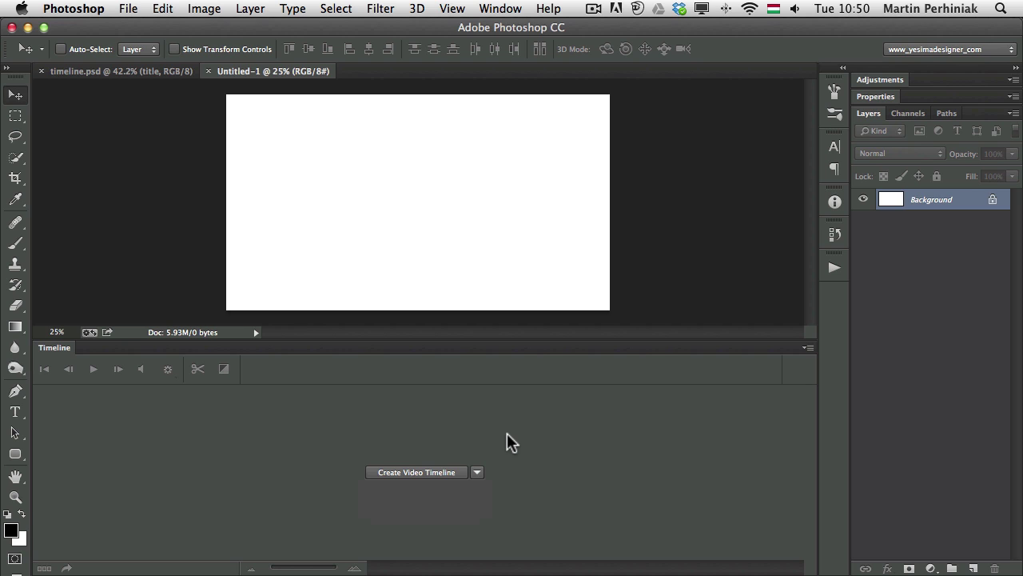
{"action": "left_click", "coordinate": [501, 9]}
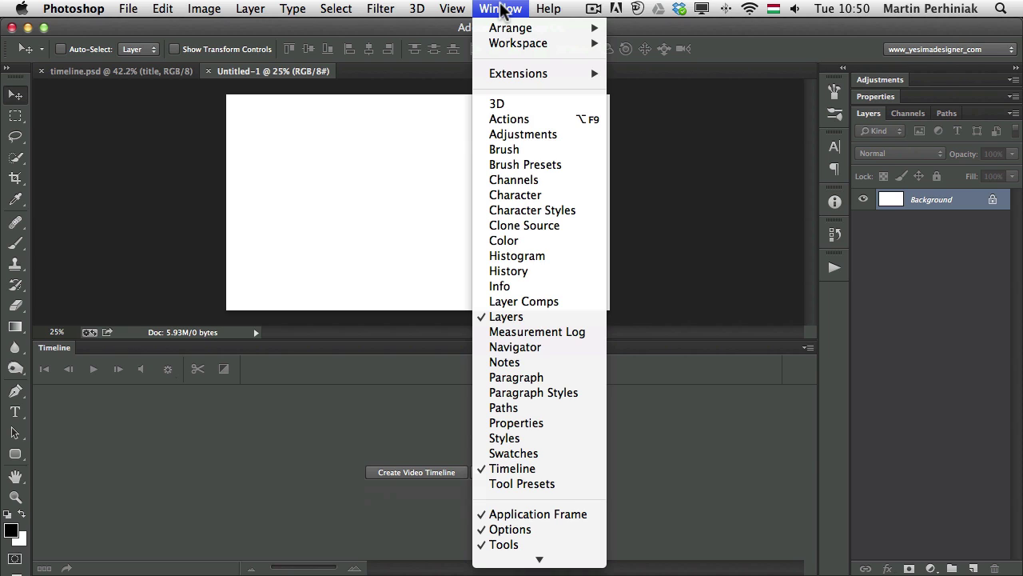
{"action": "scroll", "coordinate": [541, 512], "scroll_direction": "down", "scroll_amount": 2}
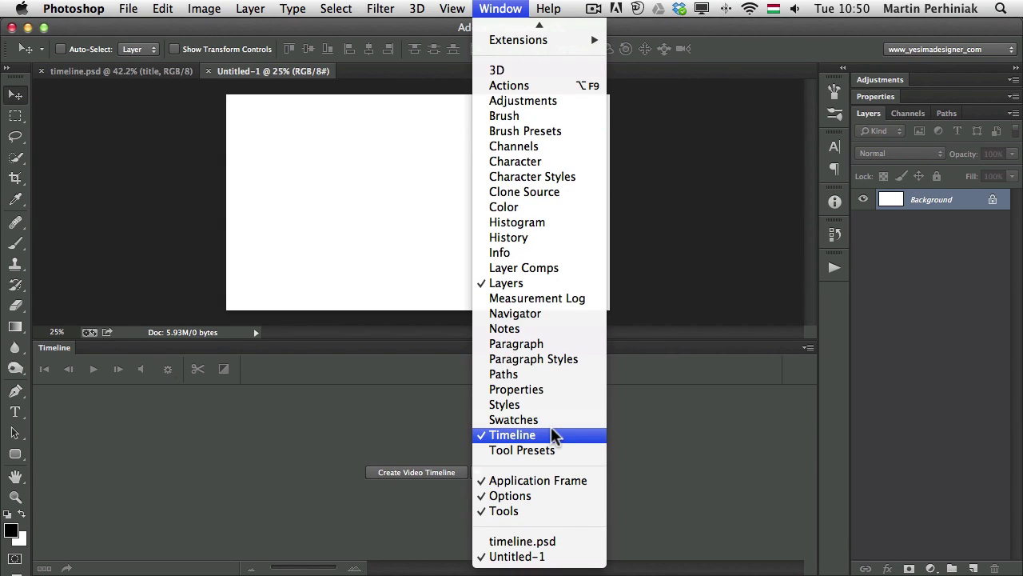
{"action": "left_click", "coordinate": [298, 408]}
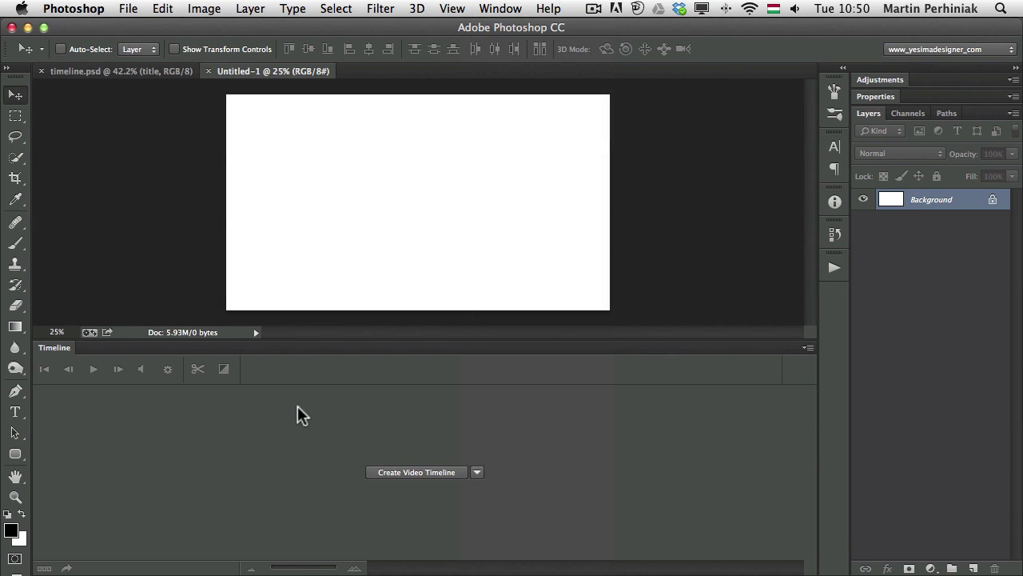
{"action": "left_click", "coordinate": [810, 348]}
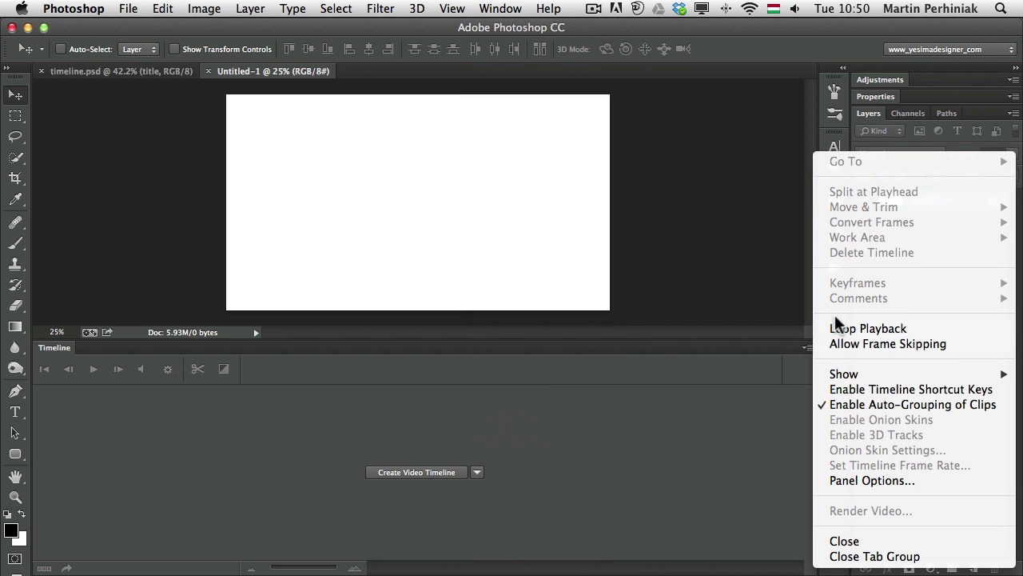
{"action": "left_click", "coordinate": [659, 452]}
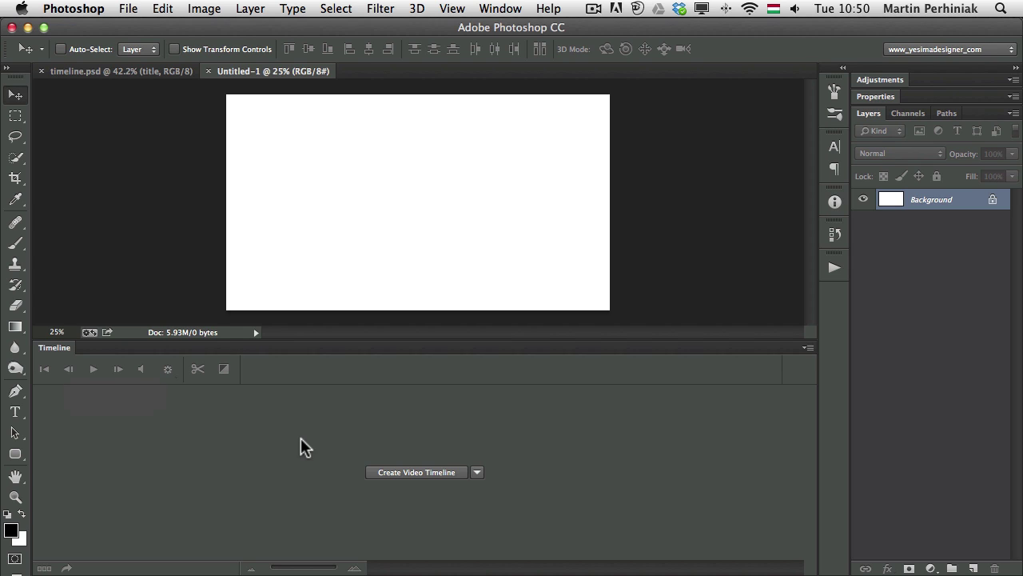
Create a video timeline for the blank document and briefly play it back
{"action": "left_click", "coordinate": [430, 478]}
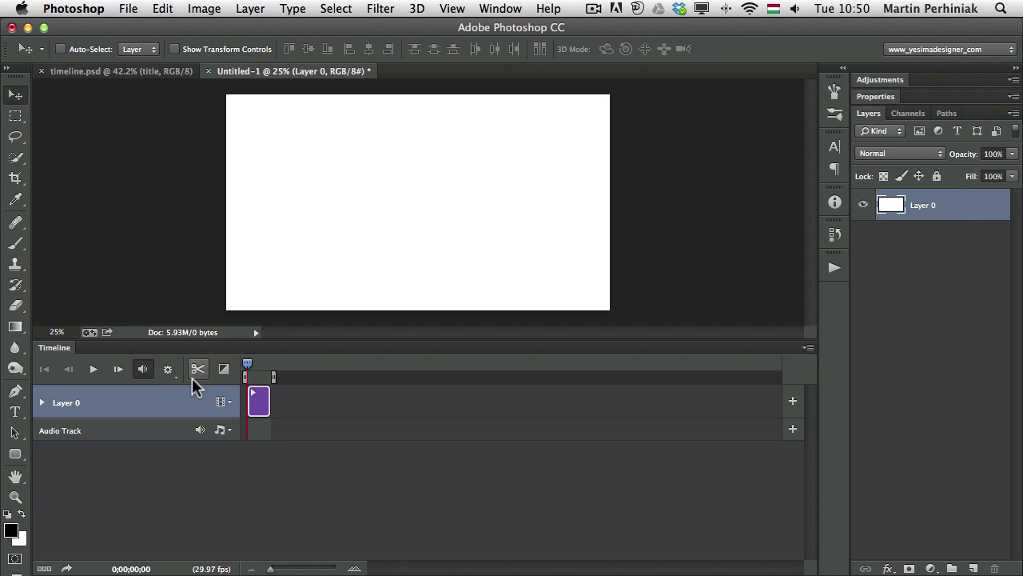
{"action": "left_click", "coordinate": [94, 370]}
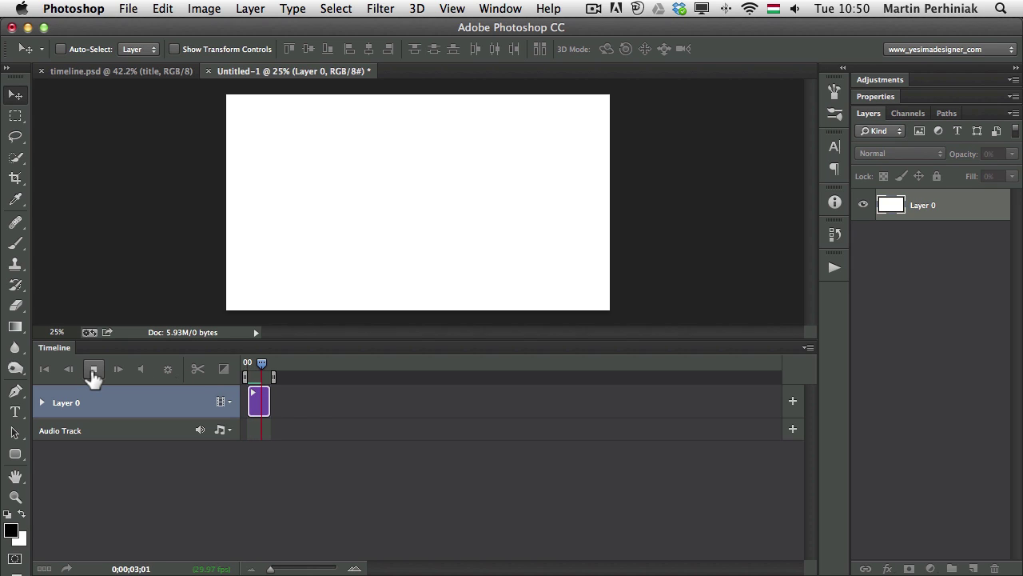
{"action": "left_click", "coordinate": [94, 371]}
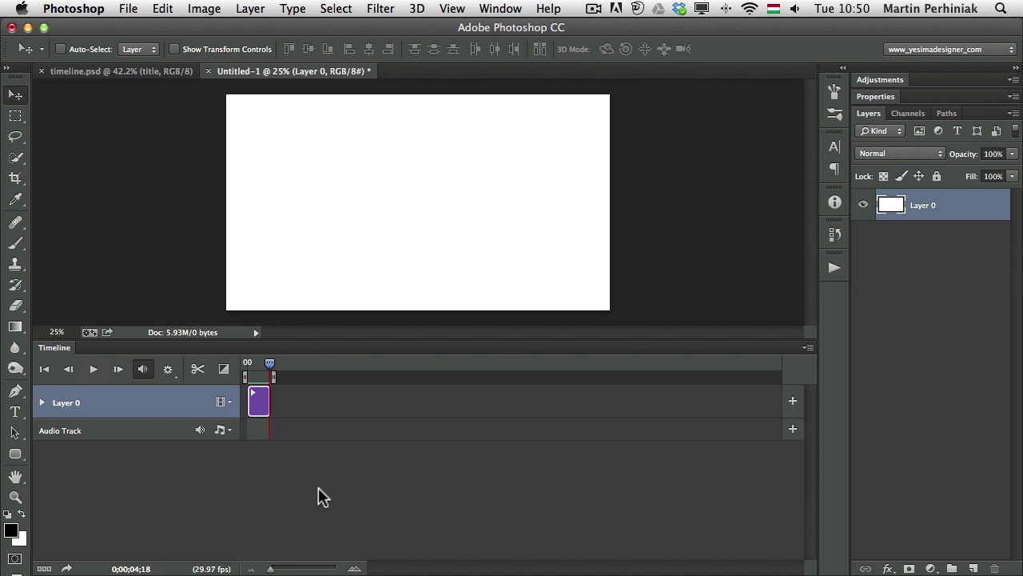
Add the sunny Flying Over Pine Forest, Snowboarder Slash Full and stock_mtb-c clips to the video track
{"action": "left_click", "coordinate": [227, 399]}
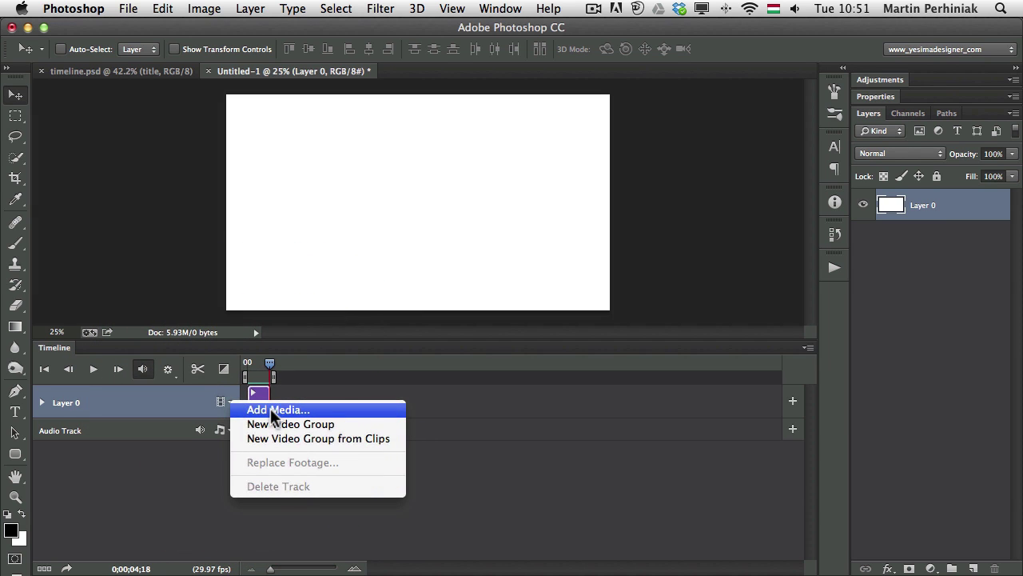
{"action": "left_click", "coordinate": [270, 407]}
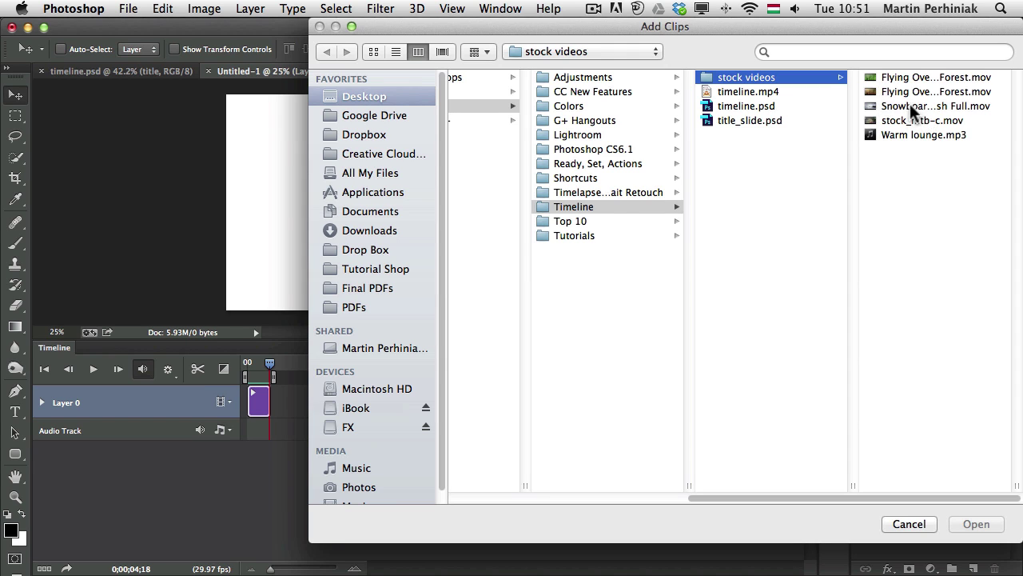
{"action": "left_click", "coordinate": [906, 106]}
{"action": "left_click", "coordinate": [734, 119], "text": "shift"}
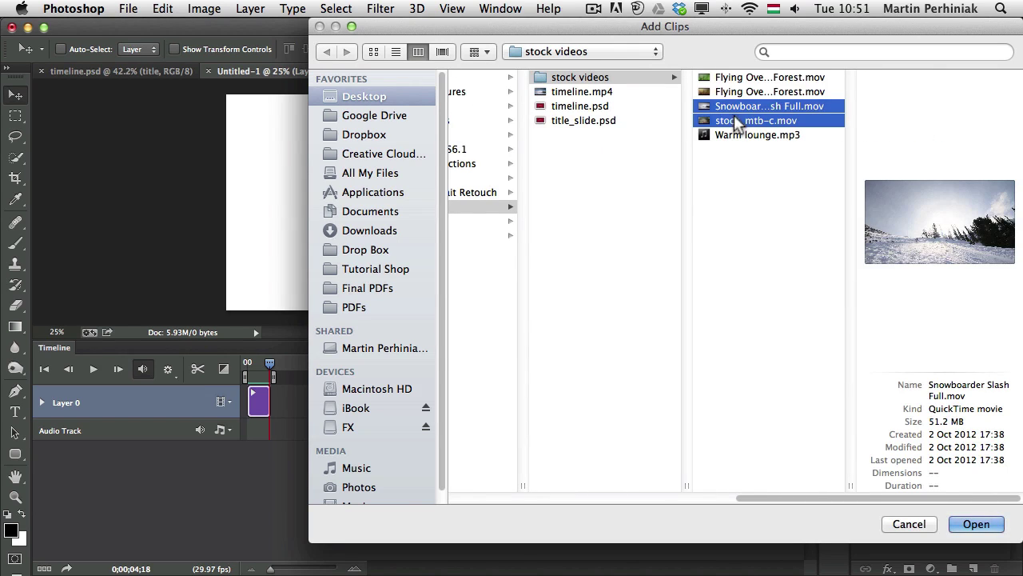
{"action": "left_click", "coordinate": [730, 93], "text": "shift"}
{"action": "left_click", "coordinate": [977, 524]}
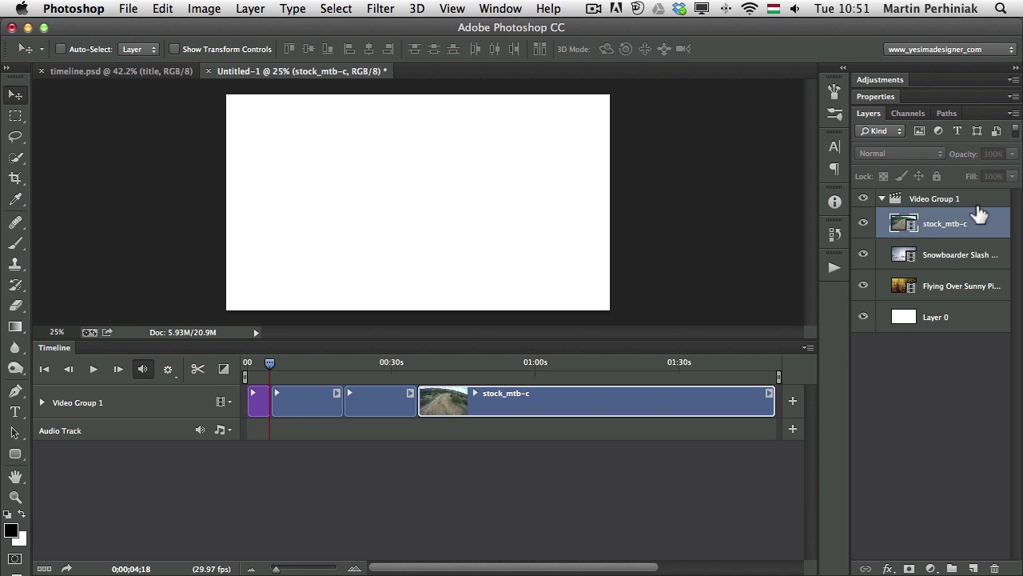
Delete the blank white Layer 0 from Video Group 1
{"action": "left_click", "coordinate": [884, 200]}
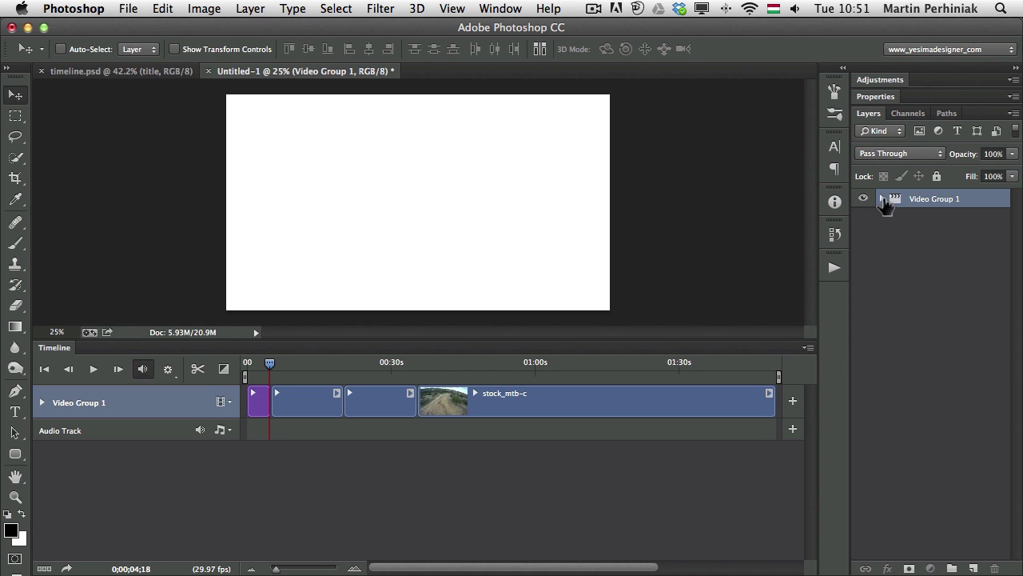
{"action": "left_click", "coordinate": [885, 200]}
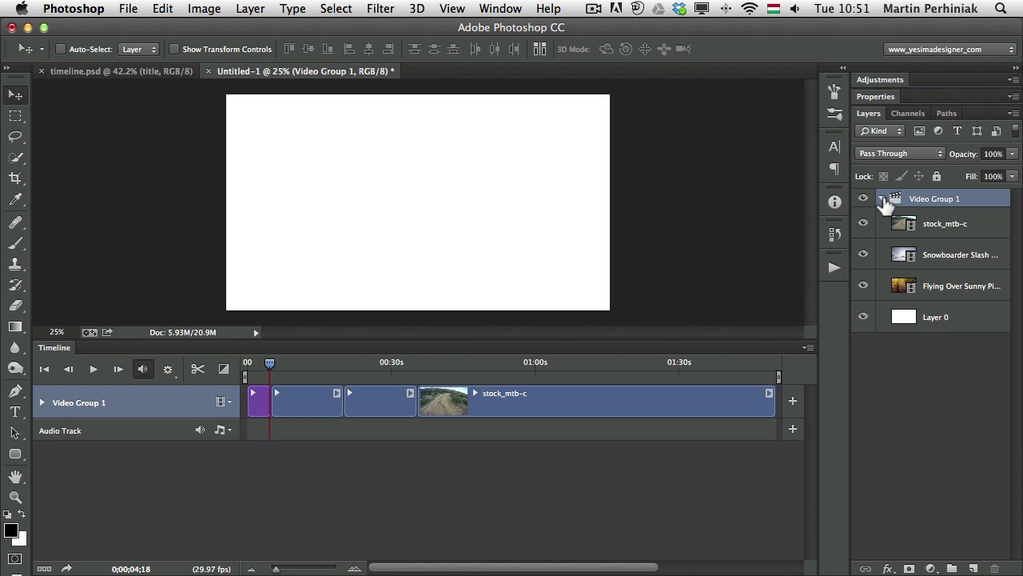
{"action": "left_click", "coordinate": [974, 320]}
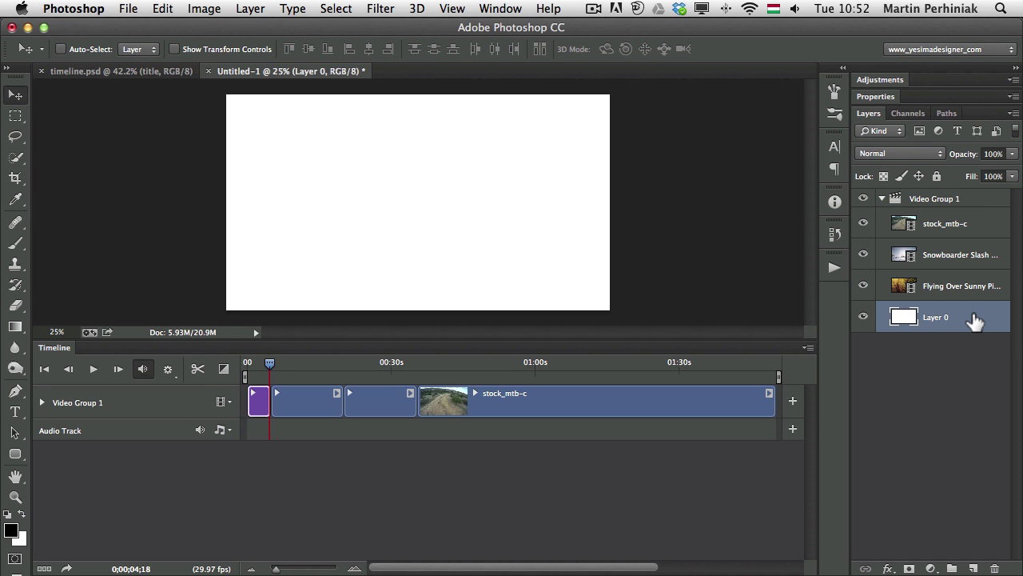
{"action": "key", "text": "Delete"}
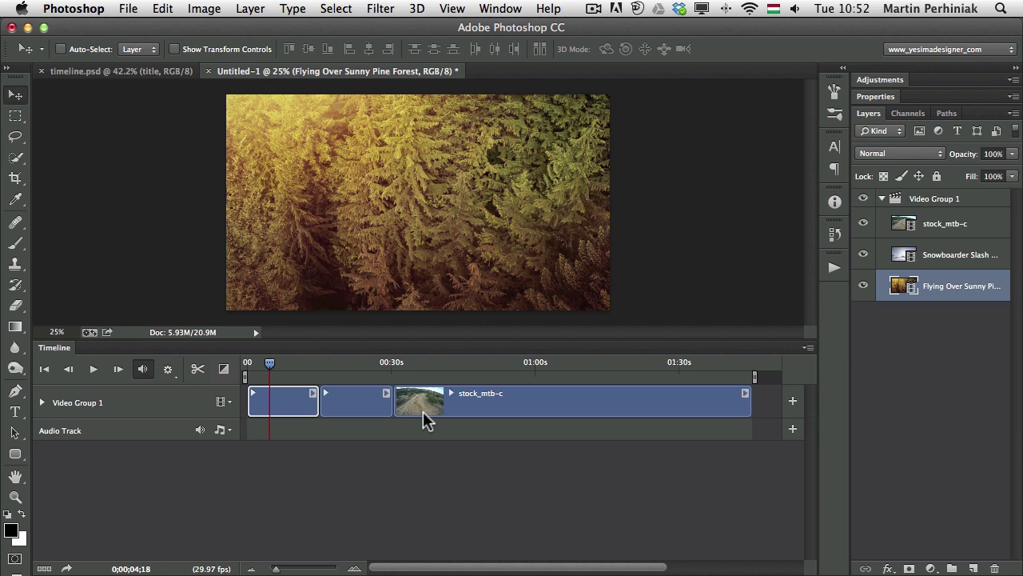
Preview the forest, snowboarder and mountain bike clips at different points on the timeline to compare their frame sizes
{"action": "left_click", "coordinate": [356, 401]}
{"action": "left_click", "coordinate": [297, 370]}
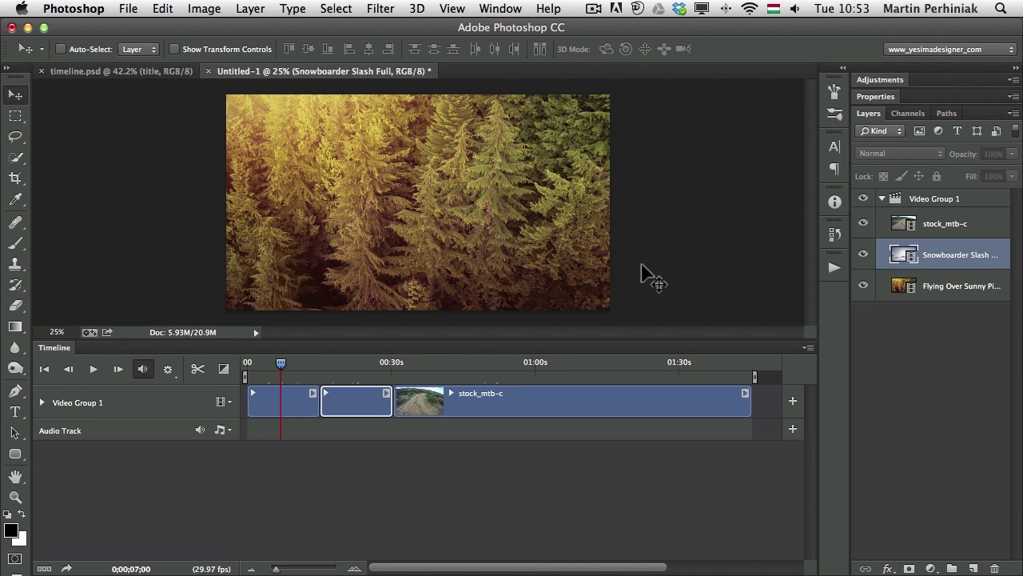
{"action": "left_click", "coordinate": [352, 364]}
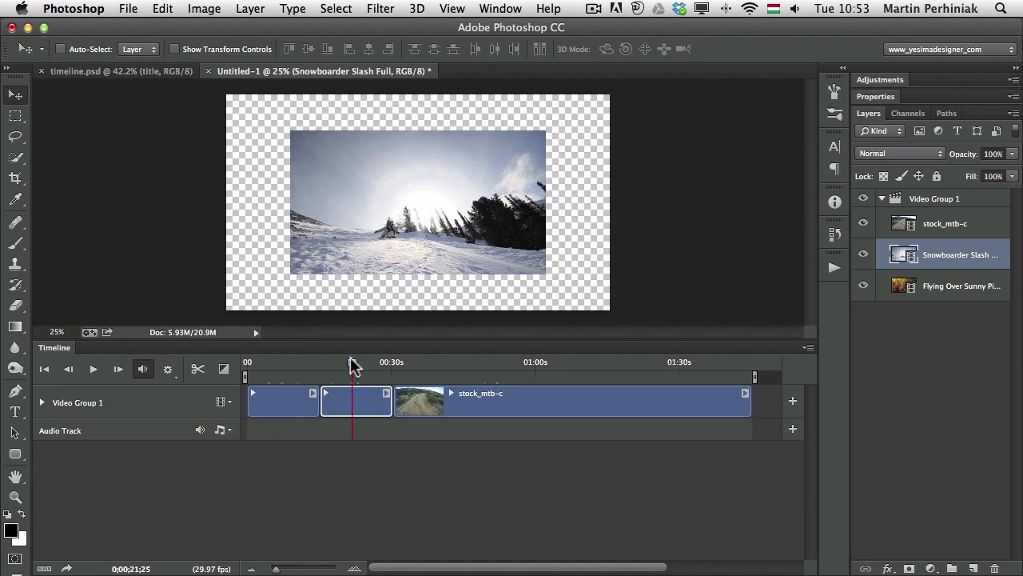
{"action": "left_click", "coordinate": [501, 364]}
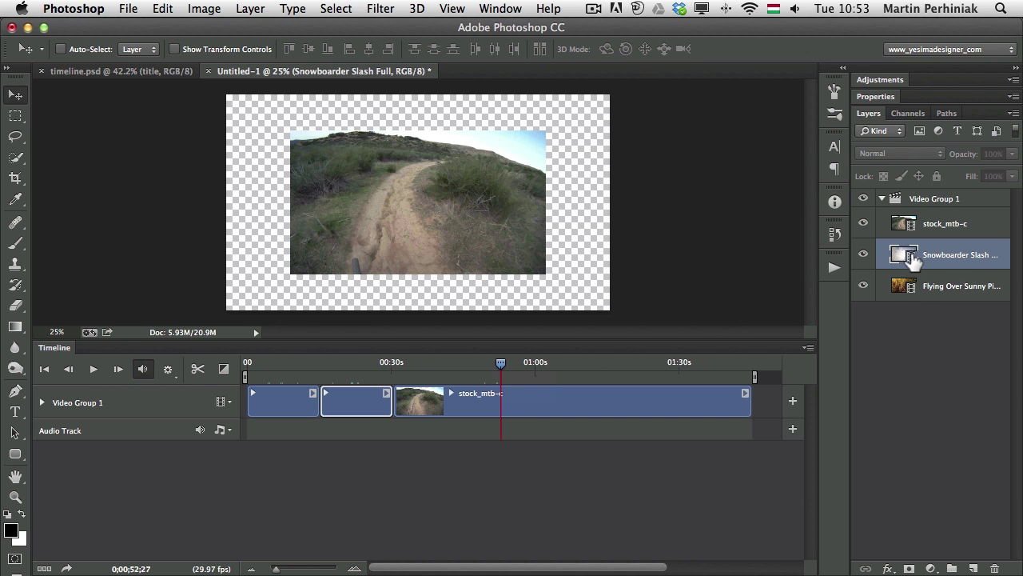
Load the Snowboarder Slash clip's outline as a selection and measure its width and height with the info units set to pixels
{"action": "left_click_drag", "start_coordinate": [904, 262], "coordinate": [904, 260]}
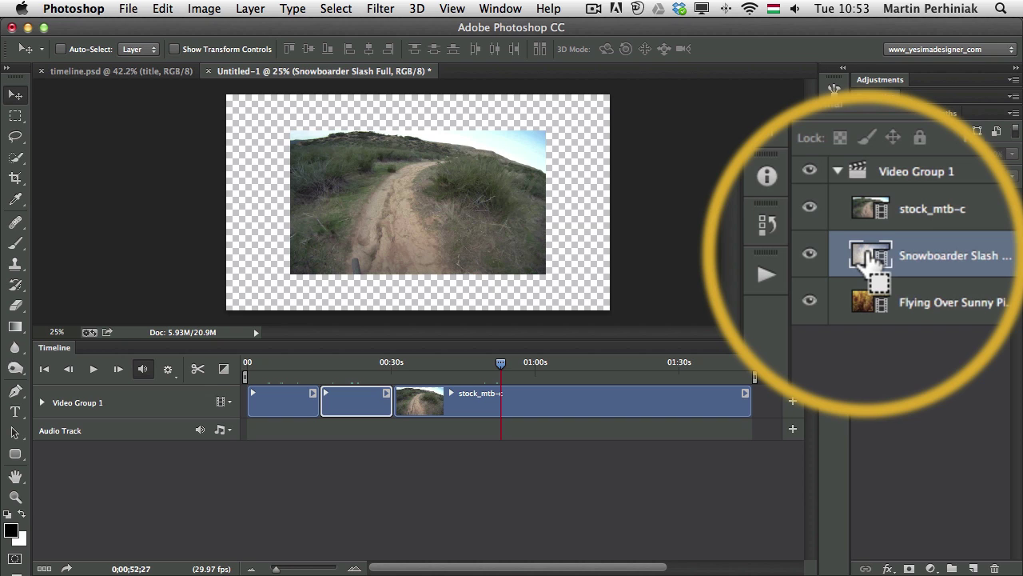
{"action": "left_click", "coordinate": [905, 258], "text": "ctrl"}
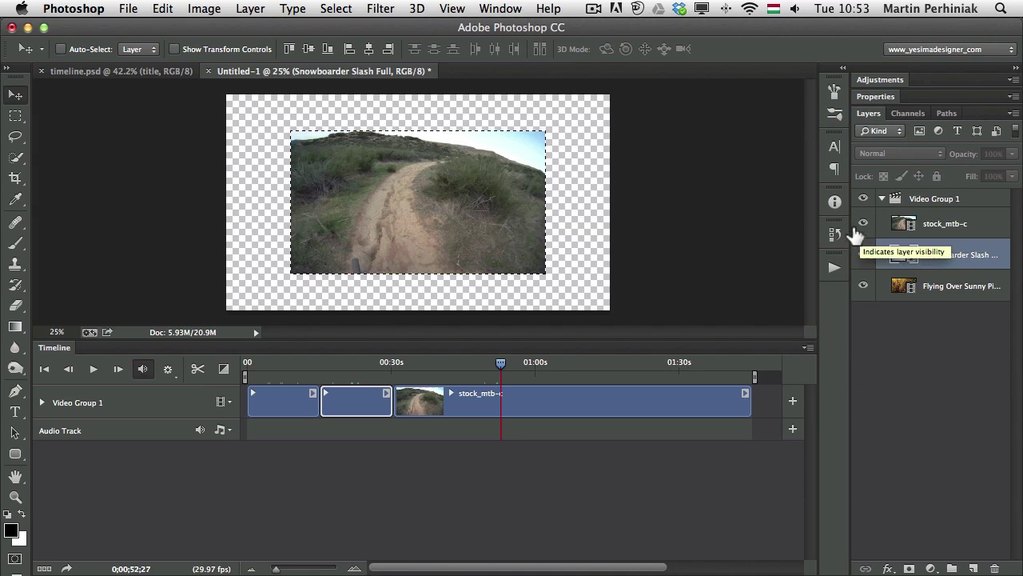
{"action": "left_click", "coordinate": [835, 202]}
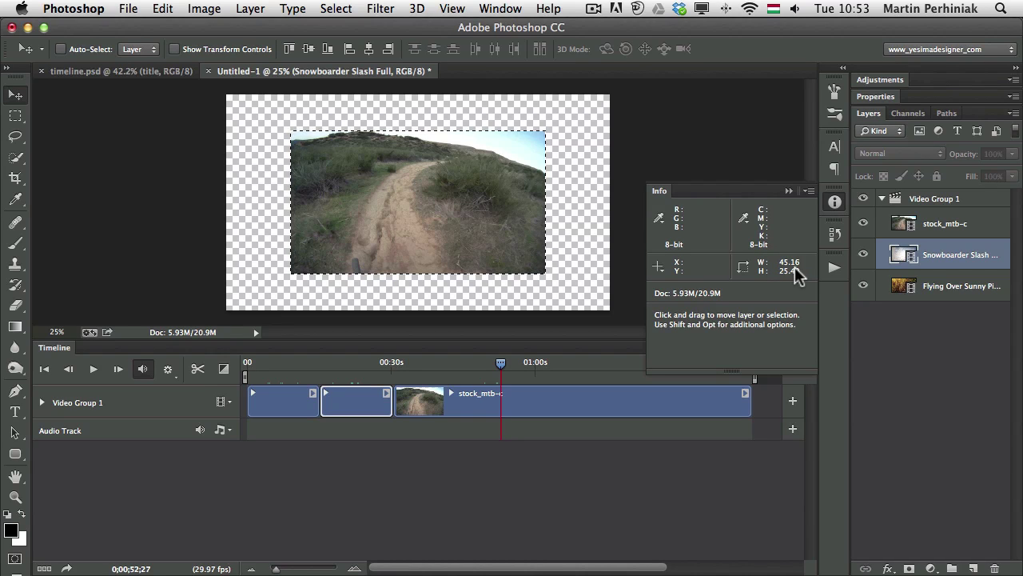
{"action": "left_click", "coordinate": [661, 267]}
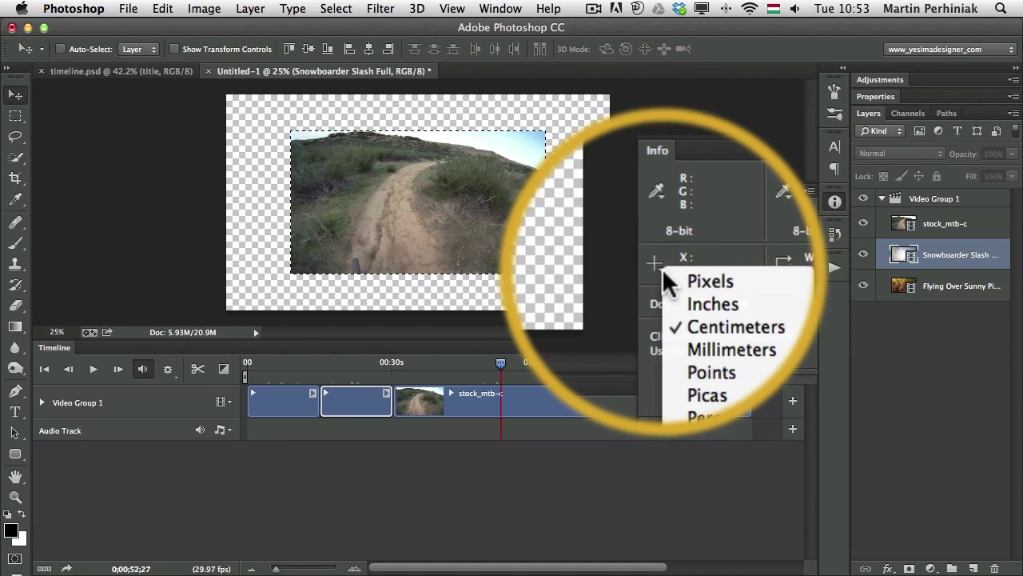
{"action": "left_click", "coordinate": [682, 277]}
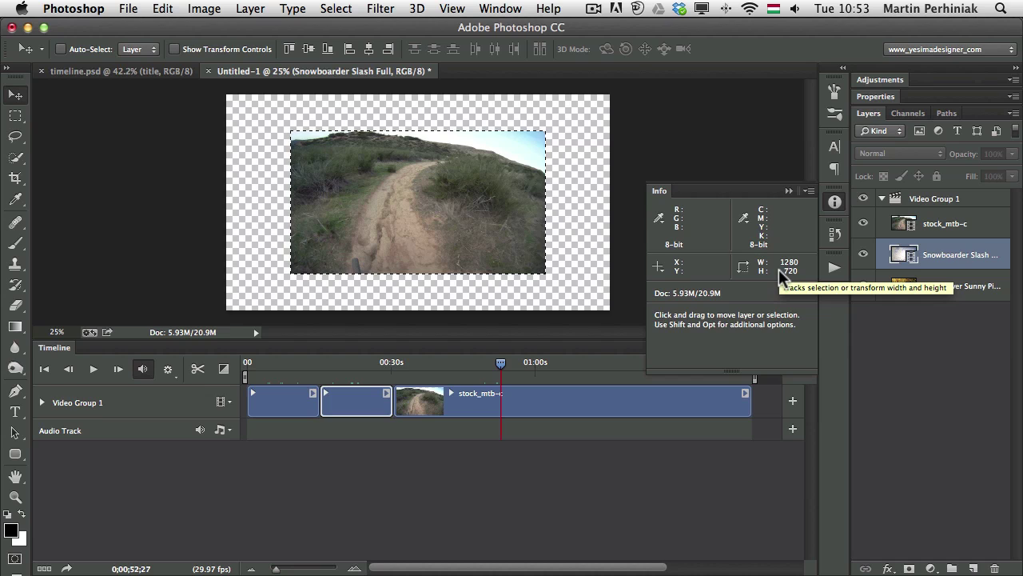
{"action": "left_click", "coordinate": [835, 203]}
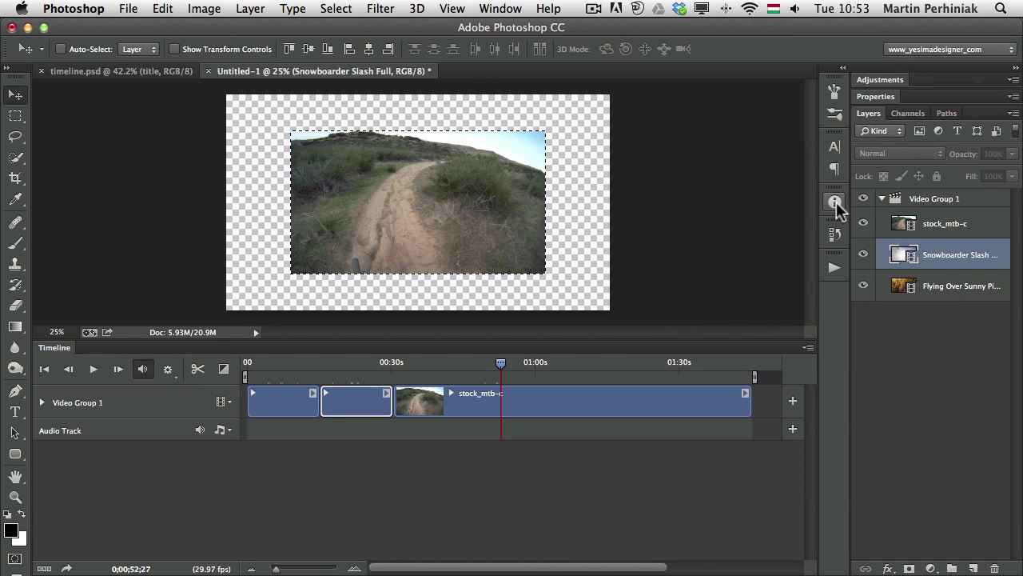
Clear the selection and start transforming the Flying Over Sunny Pine Forest clip, converting it to a smart object
{"action": "key", "text": "super+d"}
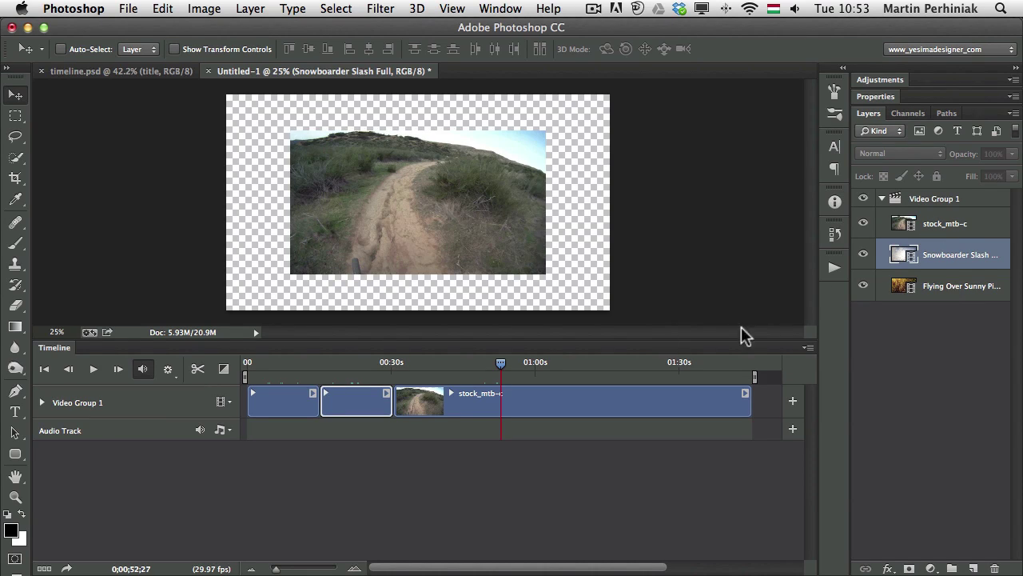
{"action": "left_click", "coordinate": [973, 287]}
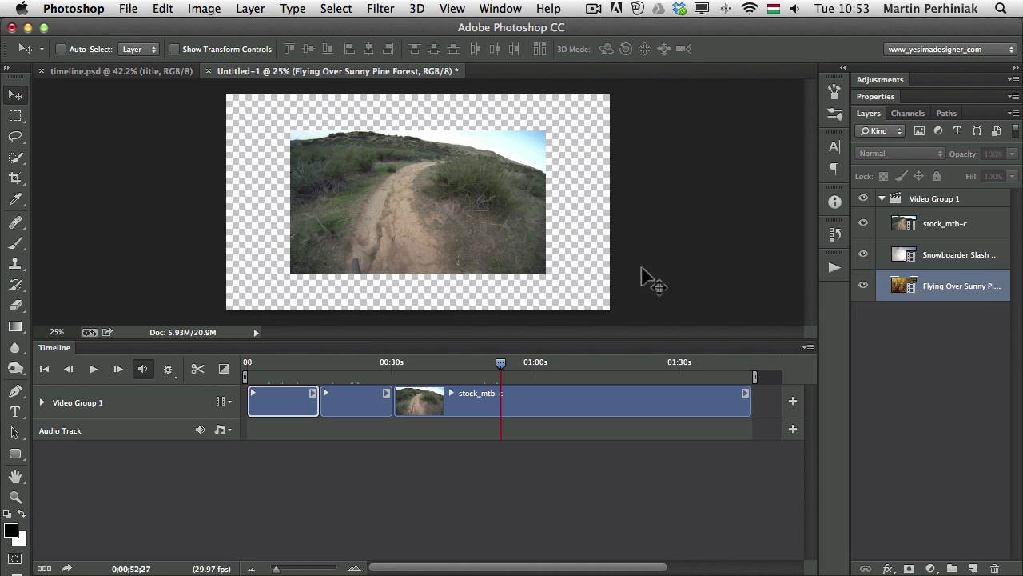
{"action": "left_click", "coordinate": [289, 363]}
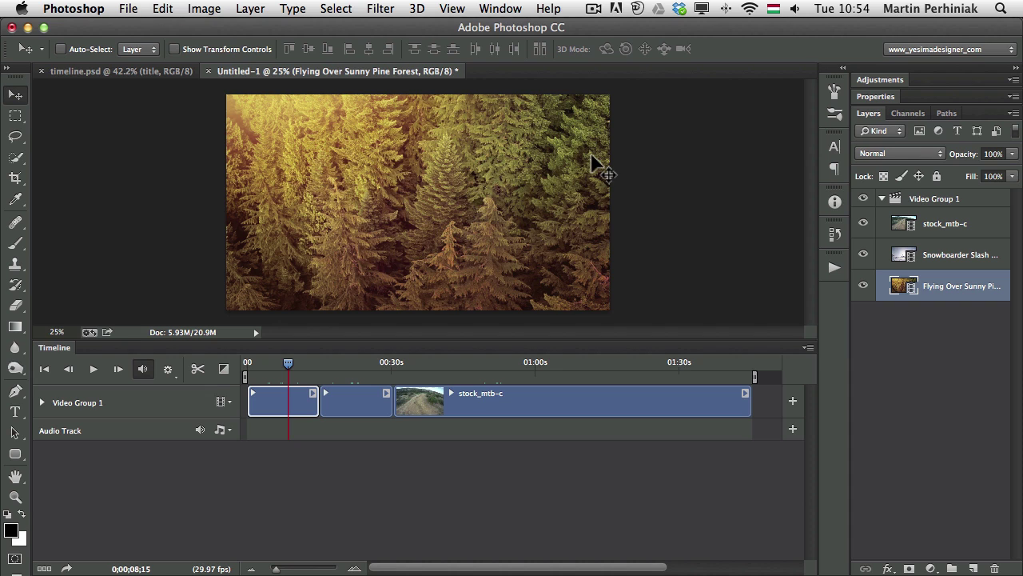
{"action": "key", "text": "super+t"}
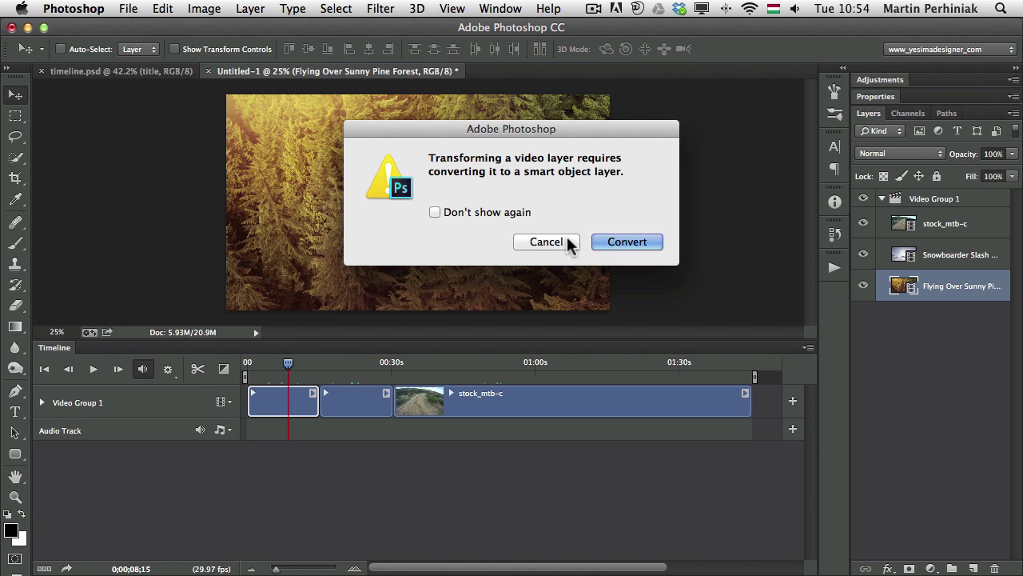
{"action": "left_click", "coordinate": [613, 243]}
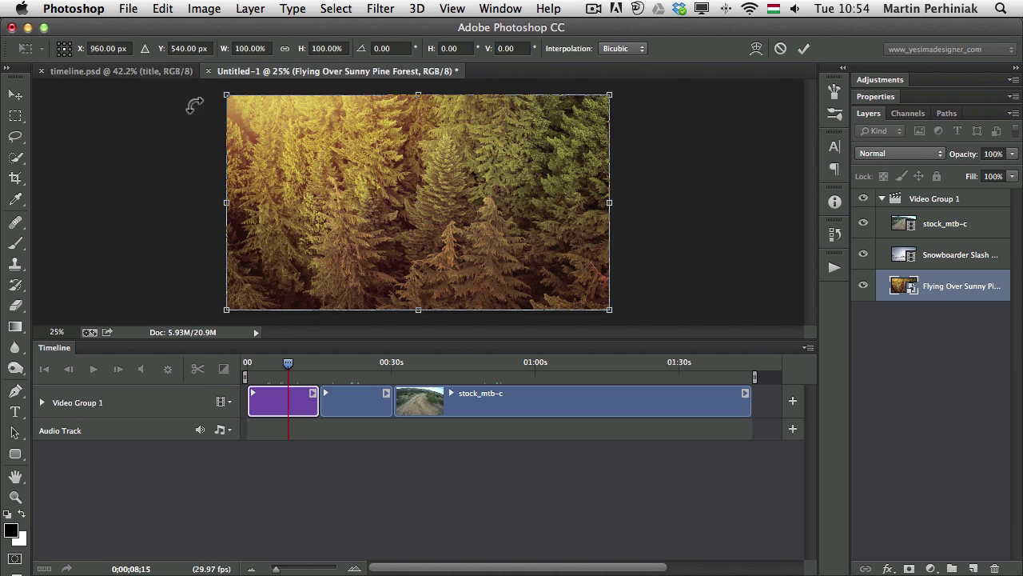
Scale the forest clip to 1280 px wide and 720 px high and apply the transformation
{"action": "left_click", "coordinate": [264, 48]}
{"action": "key", "text": "BackSpace"}
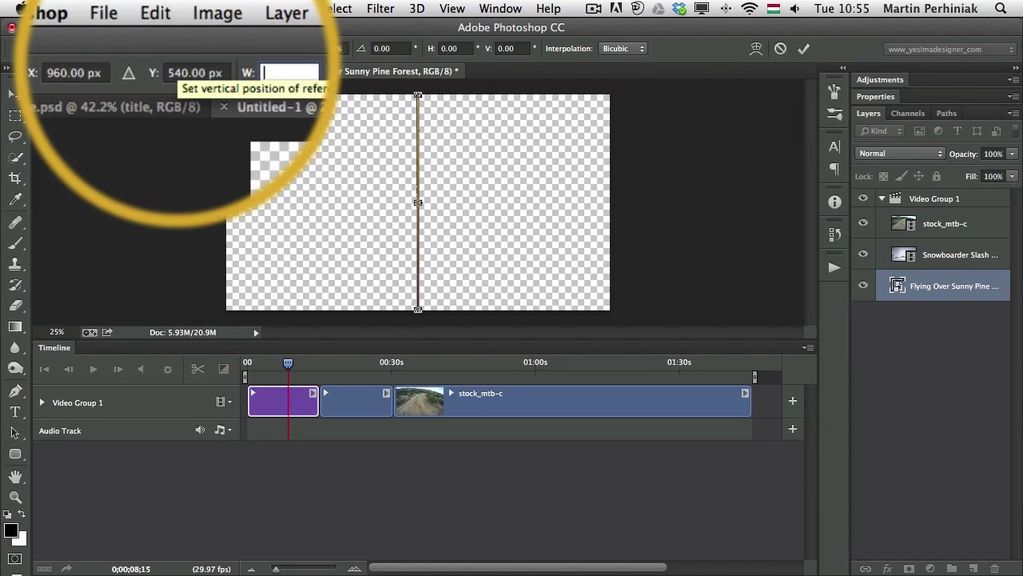
{"action": "type", "text": "1280 "}
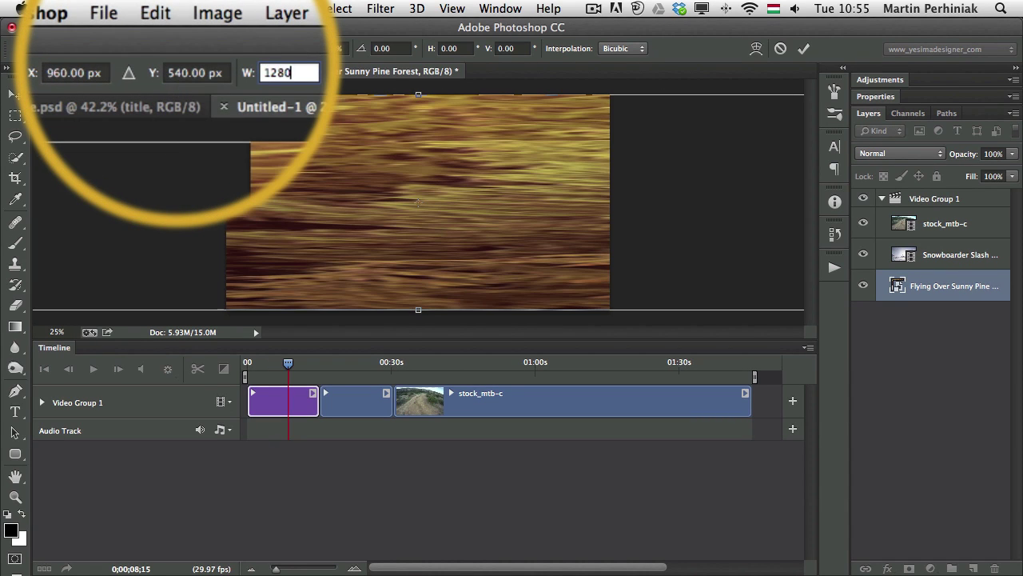
{"action": "type", "text": "px"}
{"action": "key", "text": "Tab"}
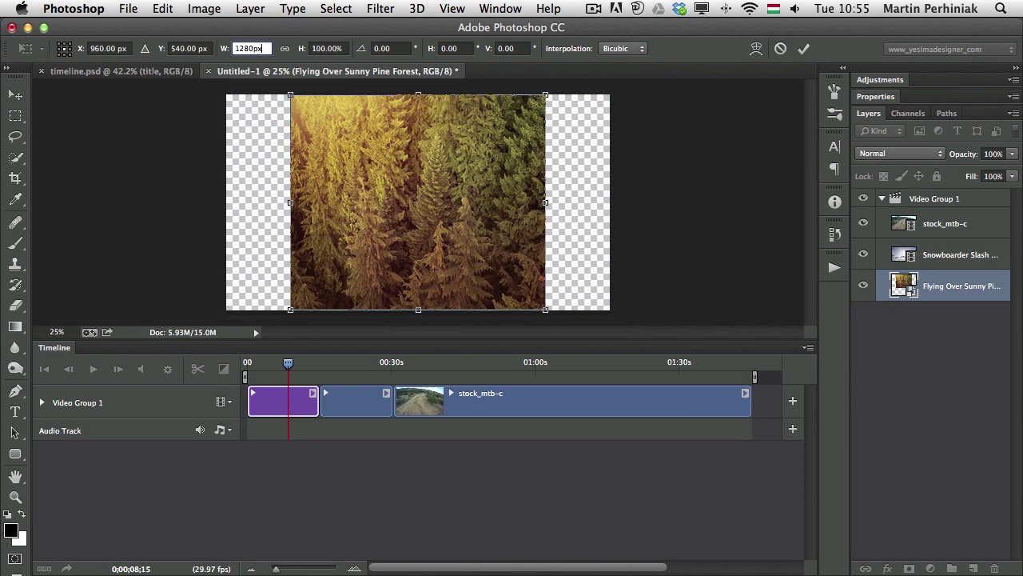
{"action": "type", "text": "7"}
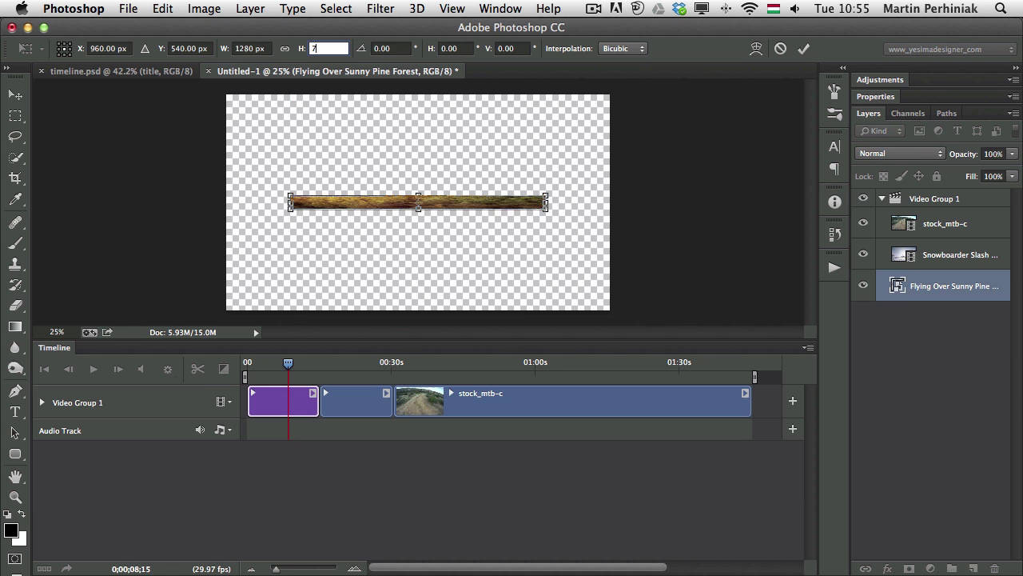
{"action": "type", "text": "20px"}
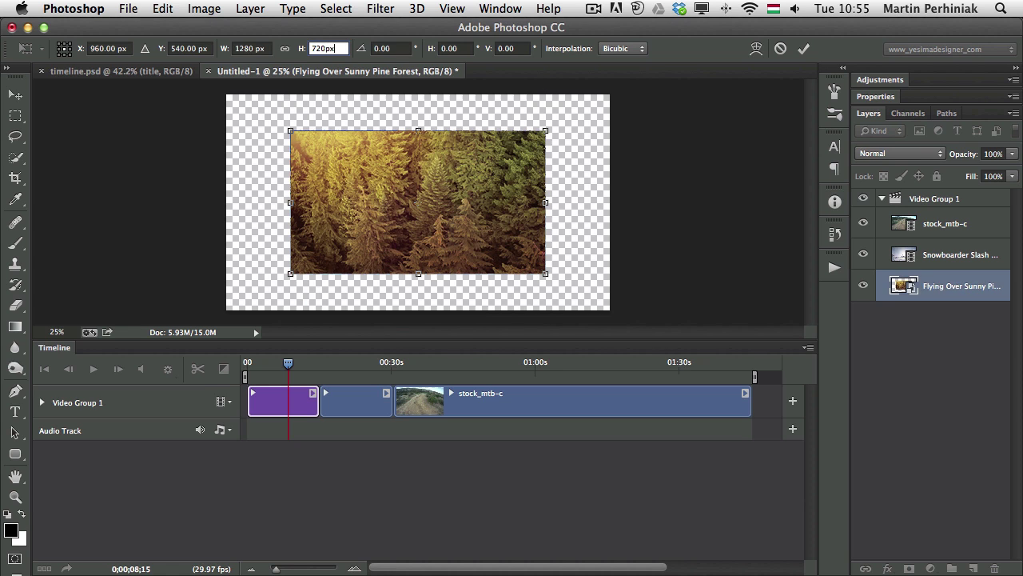
{"action": "key", "text": "Return"}
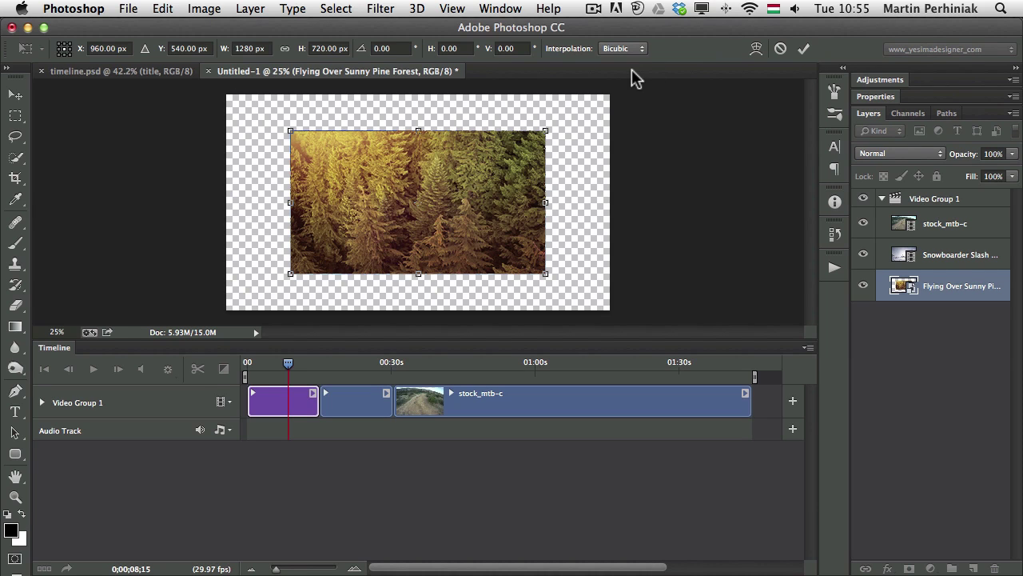
{"action": "key", "text": "Return"}
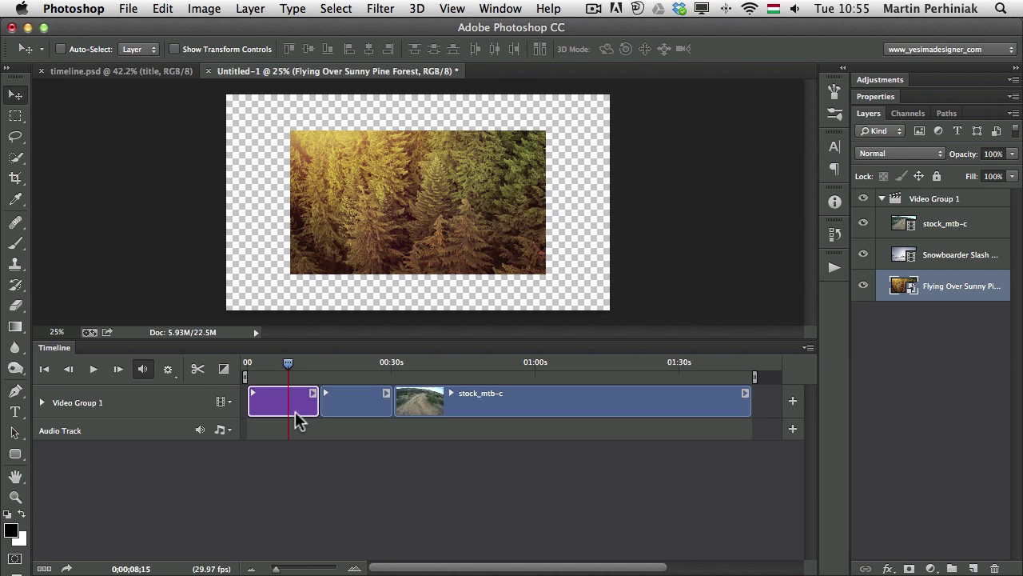
Preview the snowboarder, mountain bike and resized forest clips on the timeline to compare their frame sizes
{"action": "left_click", "coordinate": [342, 362]}
{"action": "left_click", "coordinate": [496, 364]}
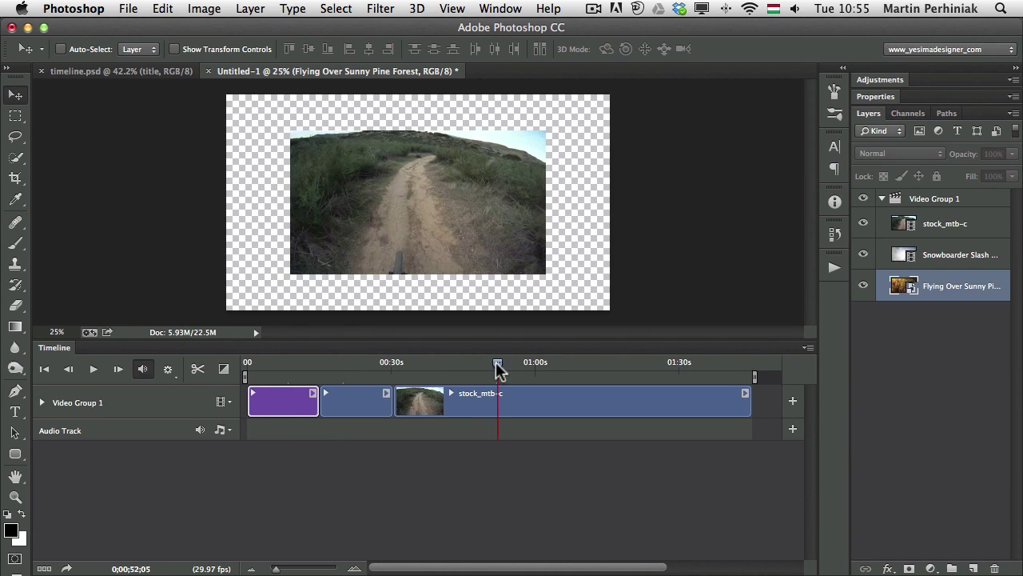
{"action": "left_click", "coordinate": [349, 365]}
{"action": "left_click", "coordinate": [282, 366]}
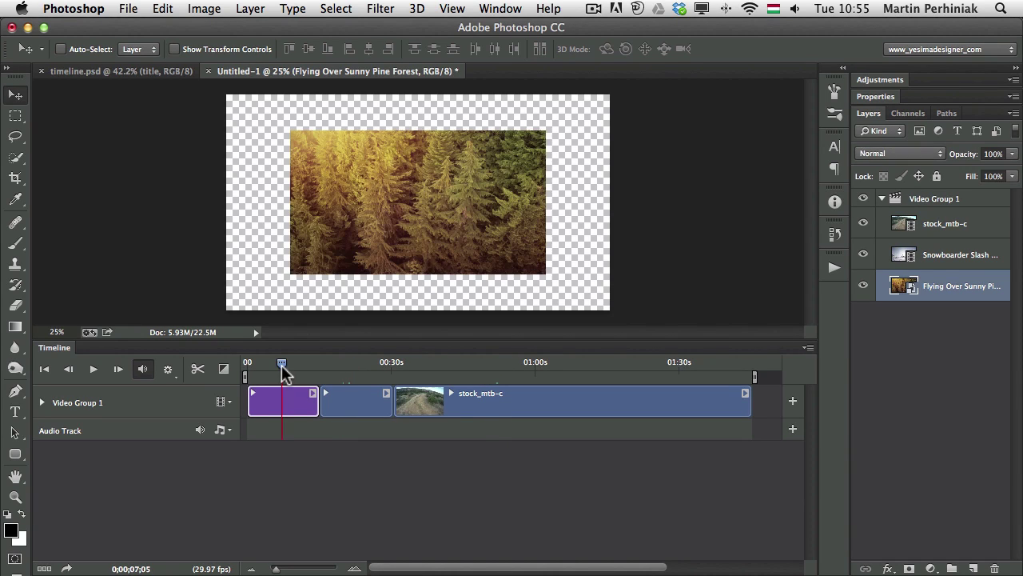
Trim the transparent pixels from all four sides of the canvas and check the other clips in the trimmed frame
{"action": "left_click", "coordinate": [215, 8]}
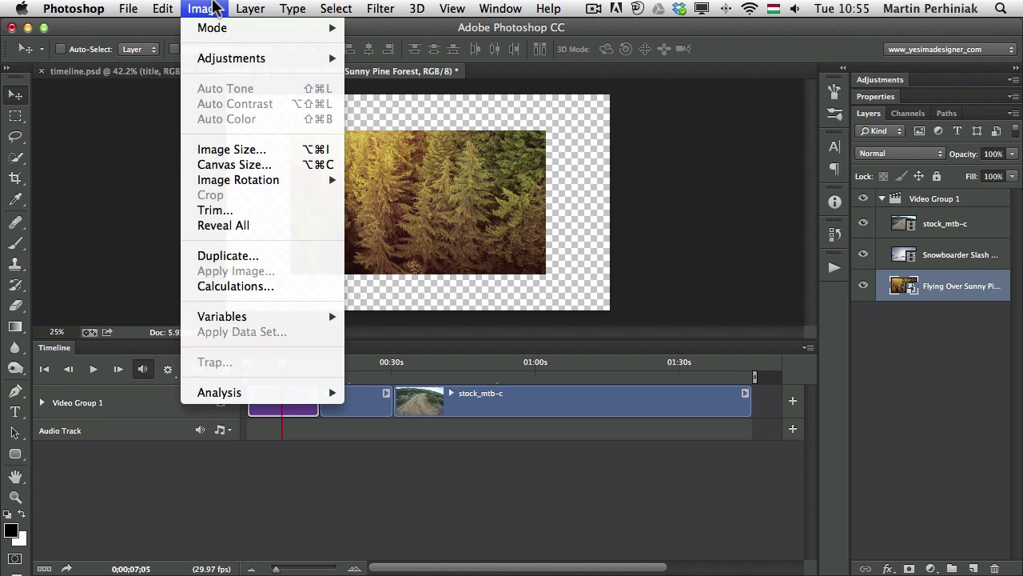
{"action": "left_click", "coordinate": [222, 210]}
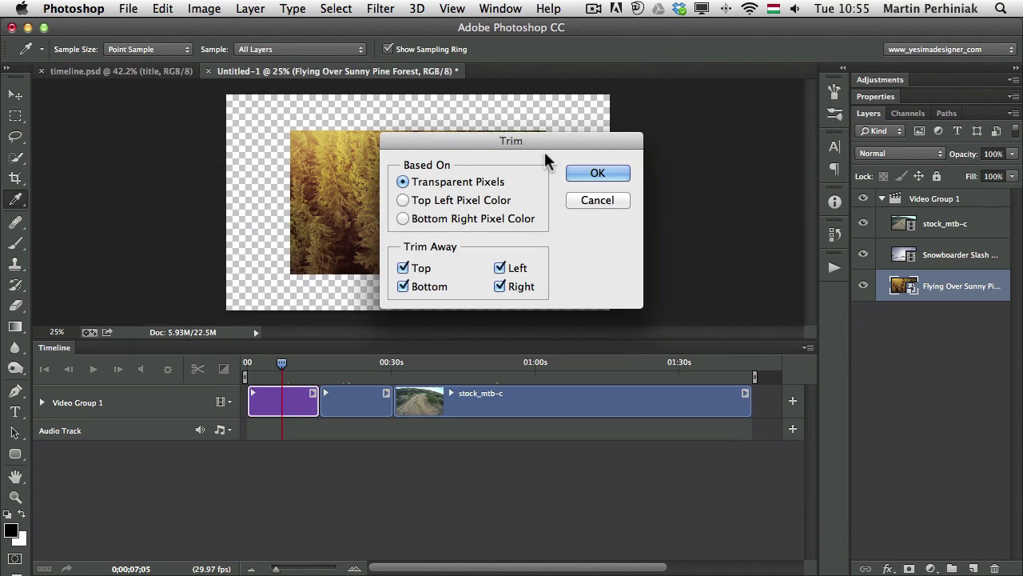
{"action": "left_click_drag", "start_coordinate": [540, 146], "coordinate": [531, 172]}
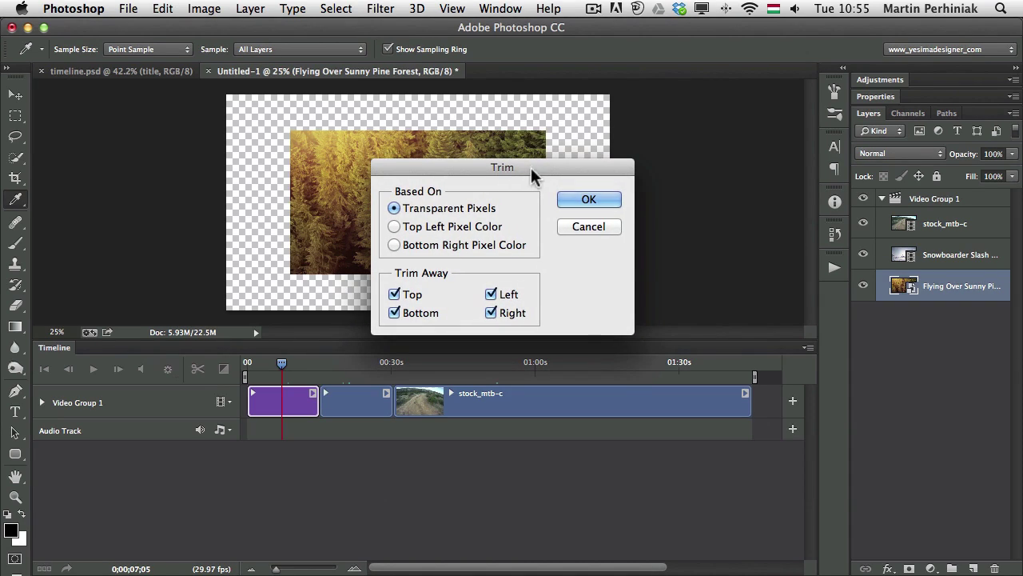
{"action": "left_click", "coordinate": [588, 201]}
{"action": "key", "text": "v"}
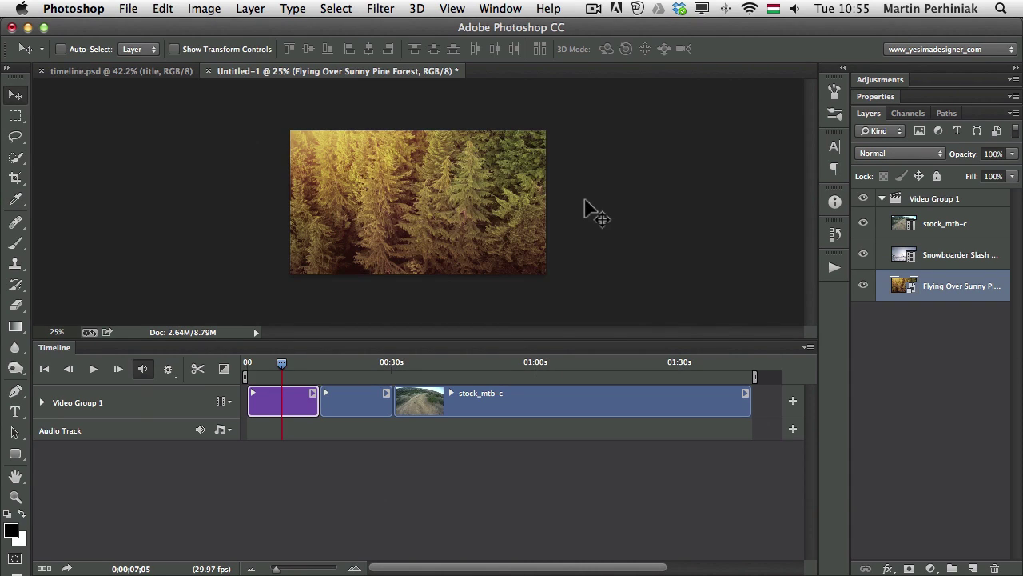
{"action": "left_click", "coordinate": [355, 365]}
{"action": "left_click", "coordinate": [533, 361]}
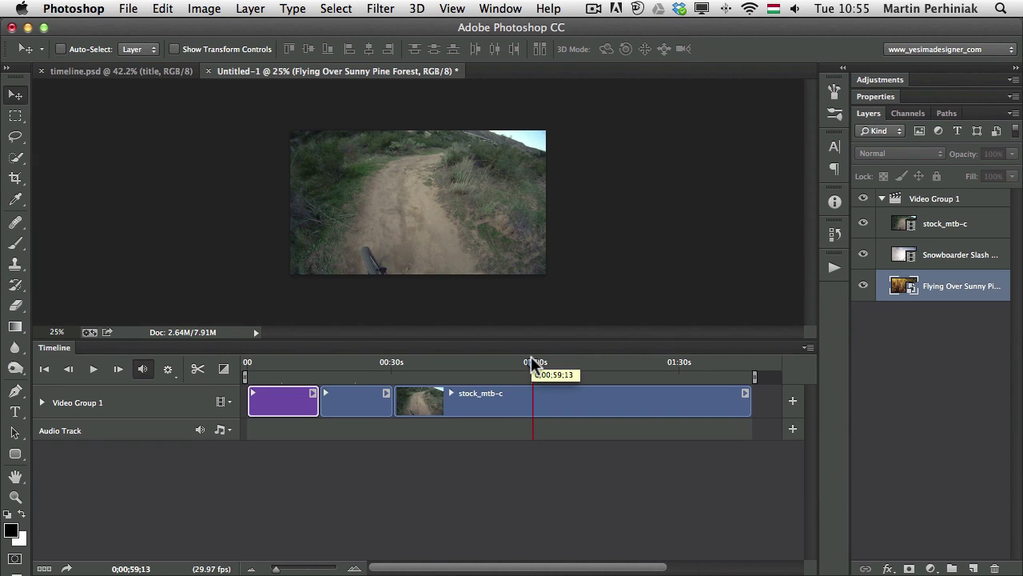
Move the Snowboarder Slash clip ahead of the forest clip on the timeline and preview the new clip order
{"action": "left_click", "coordinate": [354, 404]}
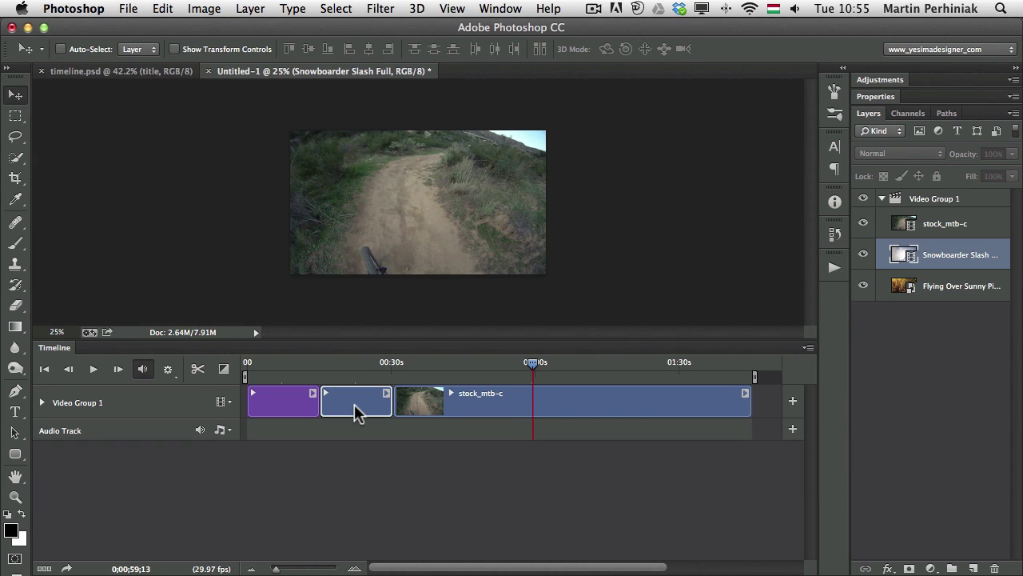
{"action": "left_click_drag", "start_coordinate": [299, 404], "coordinate": [254, 400]}
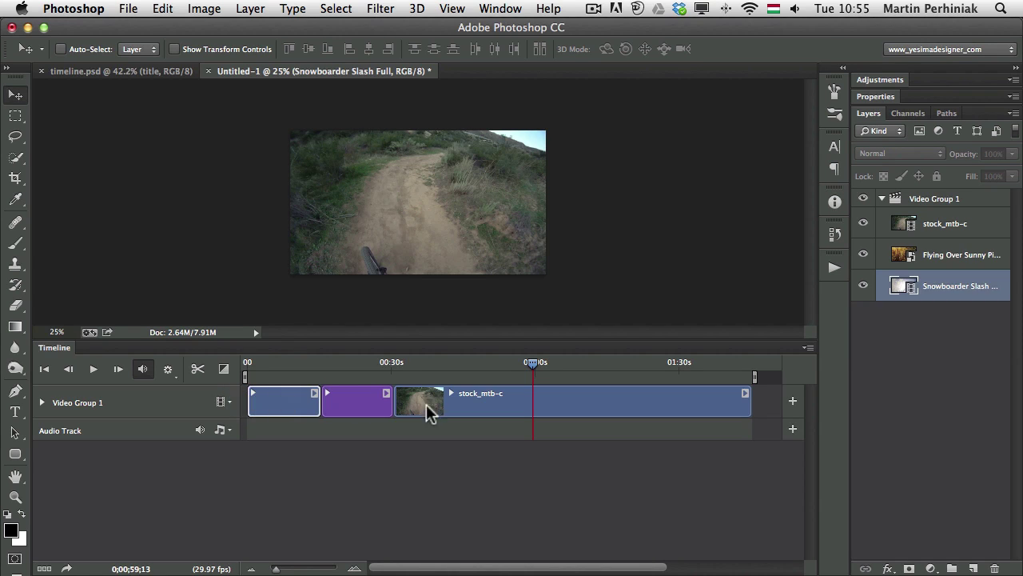
{"action": "left_click", "coordinate": [280, 367]}
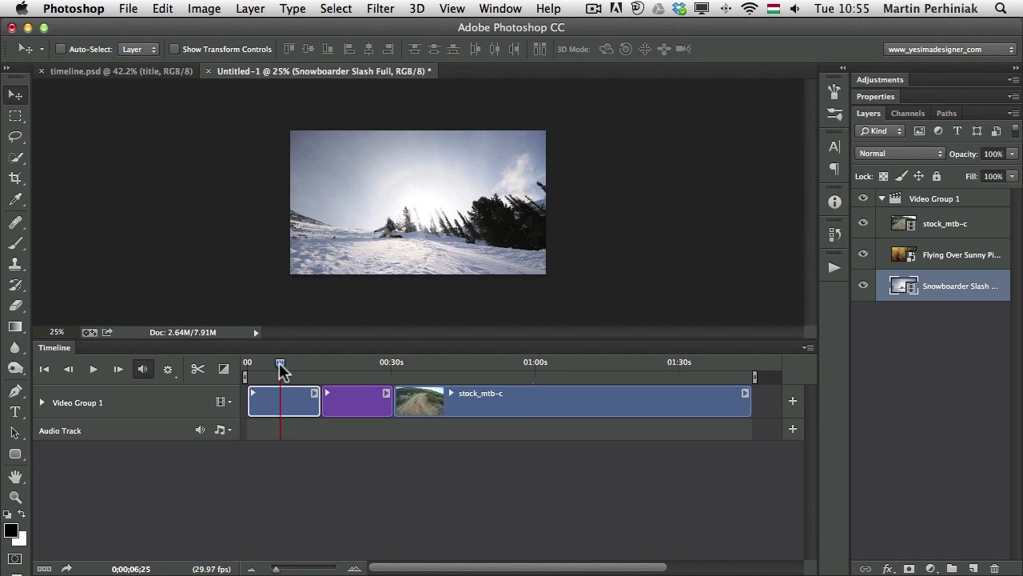
{"action": "left_click", "coordinate": [355, 365]}
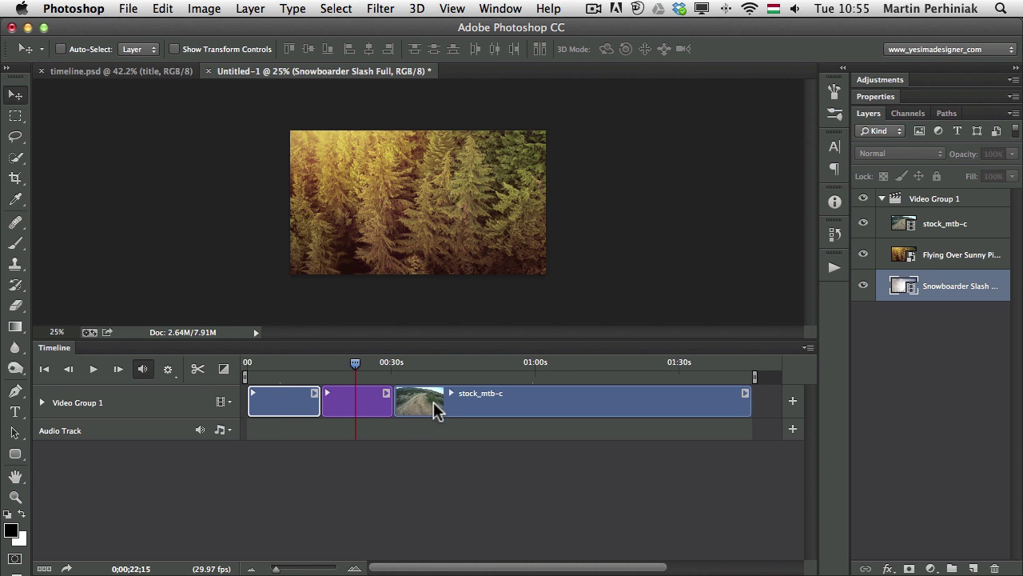
{"action": "left_click", "coordinate": [408, 365]}
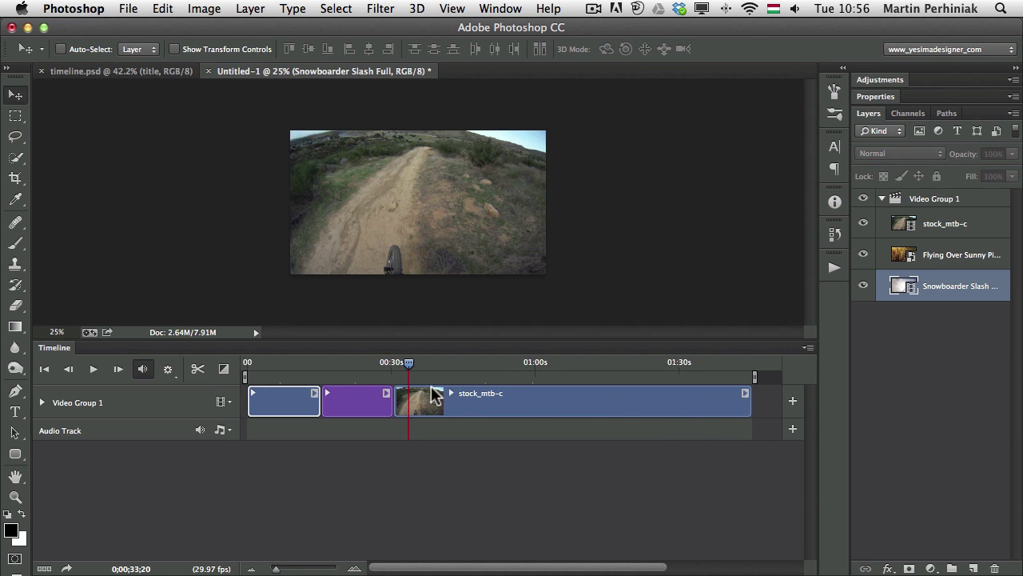
Speed up the stock_mtb-c clip until its duration is 25.38 s and preview a frame within it
{"action": "left_click", "coordinate": [745, 393]}
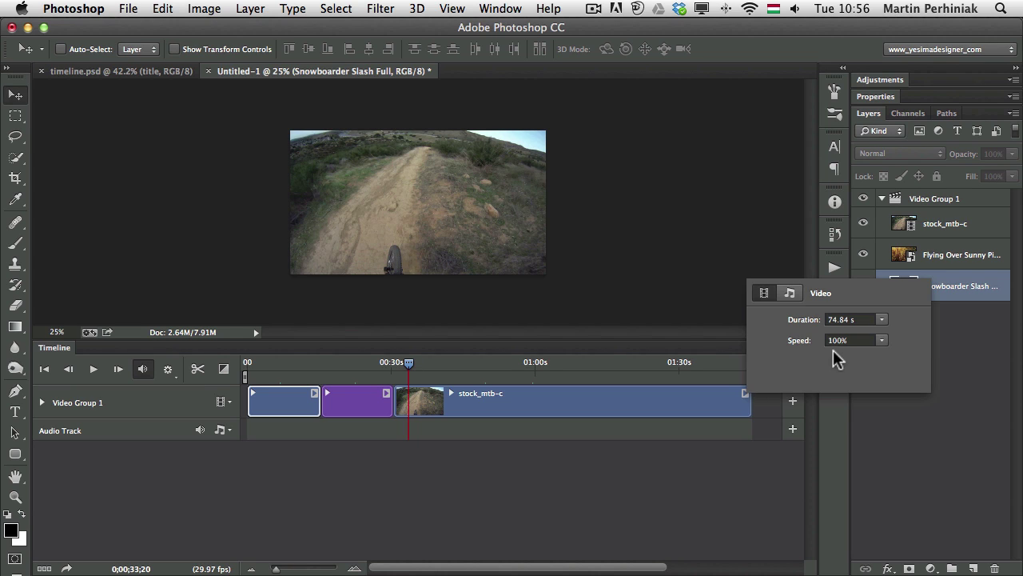
{"action": "left_click_drag", "start_coordinate": [882, 340], "coordinate": [908, 355]}
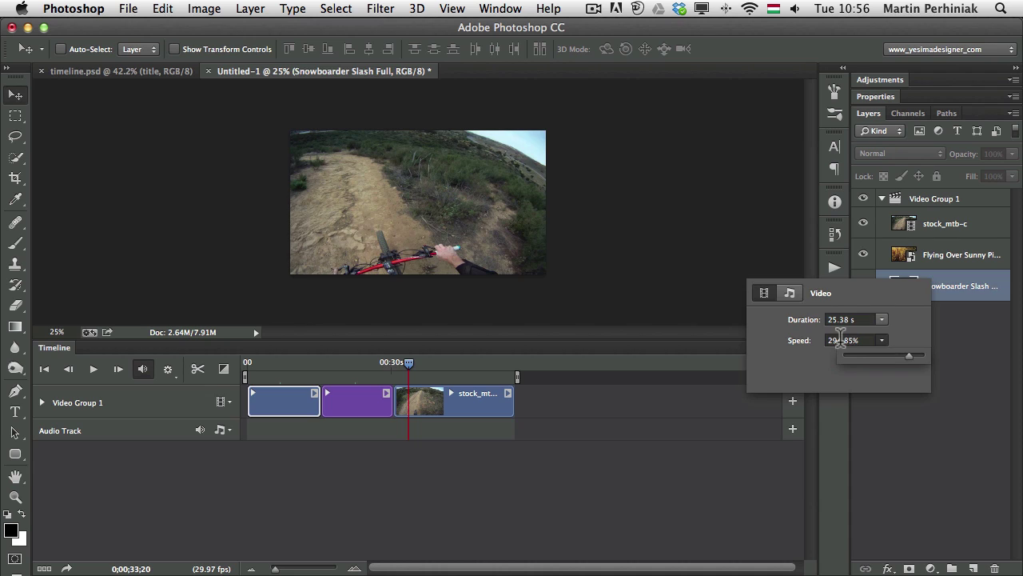
{"action": "left_click", "coordinate": [434, 374]}
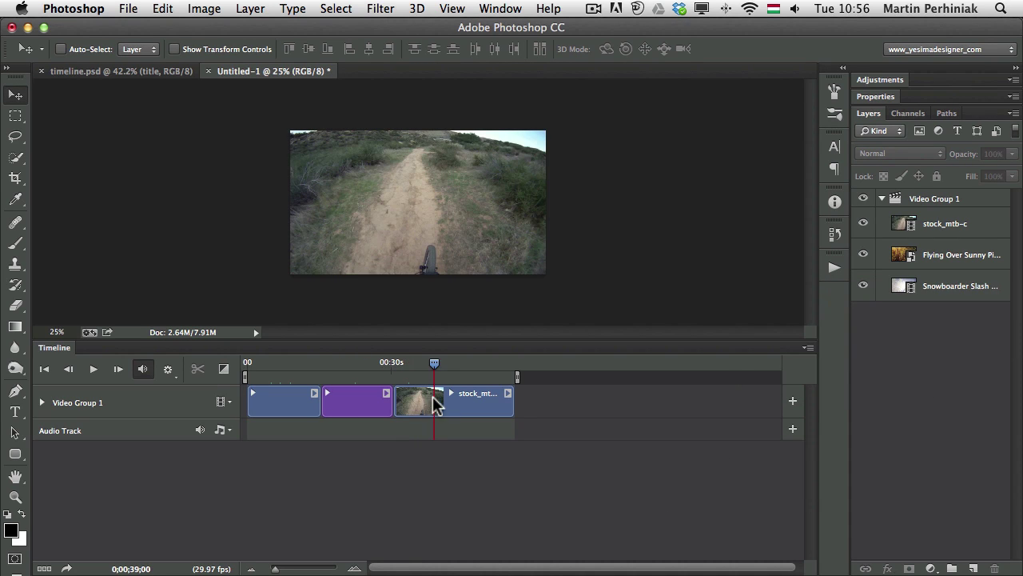
Examine the motion presets available for the forest smart object clip without applying one
{"action": "left_click", "coordinate": [356, 370]}
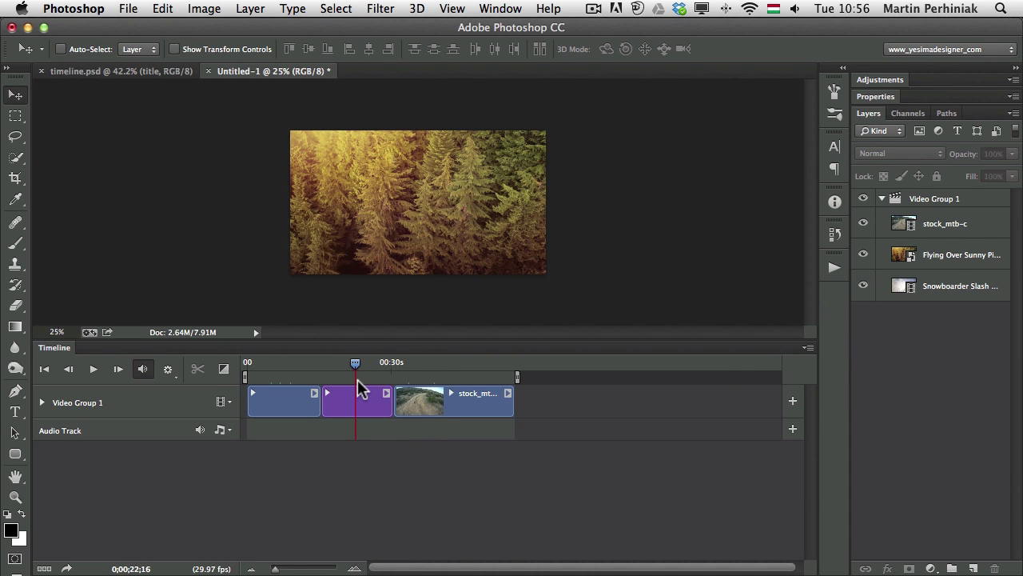
{"action": "left_click", "coordinate": [388, 393]}
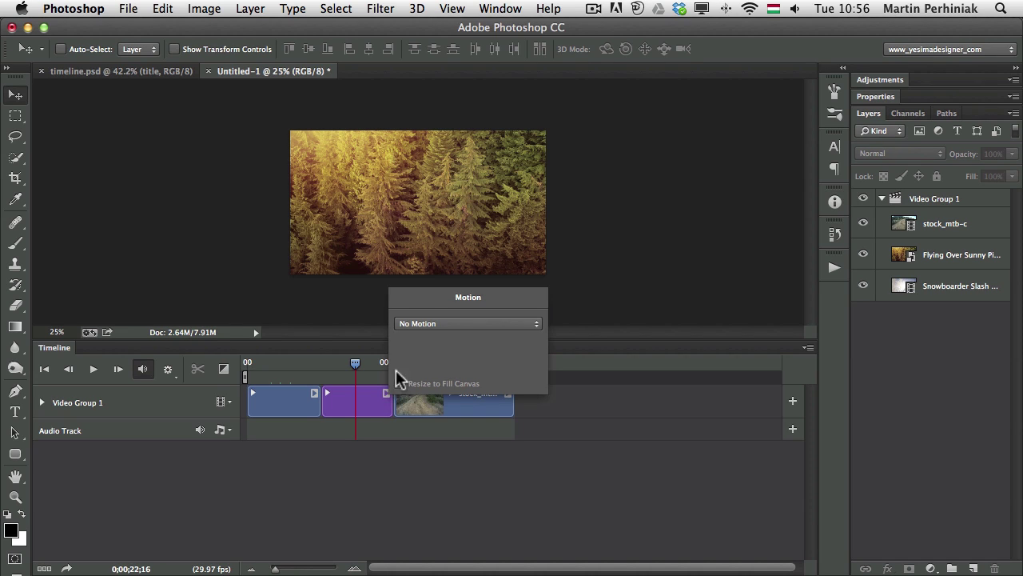
{"action": "left_click", "coordinate": [433, 324]}
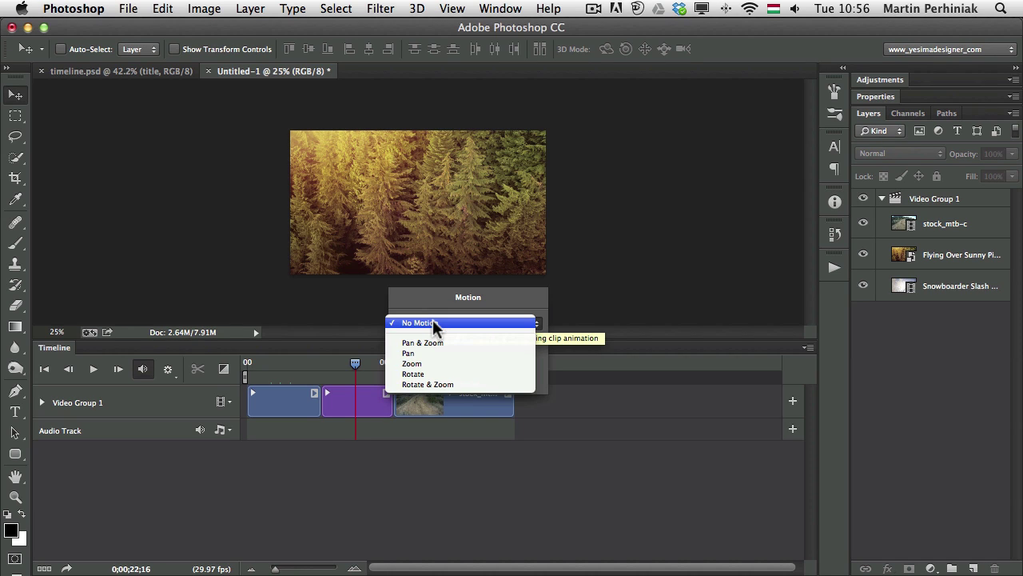
{"action": "left_click", "coordinate": [484, 504]}
{"action": "left_click", "coordinate": [420, 516]}
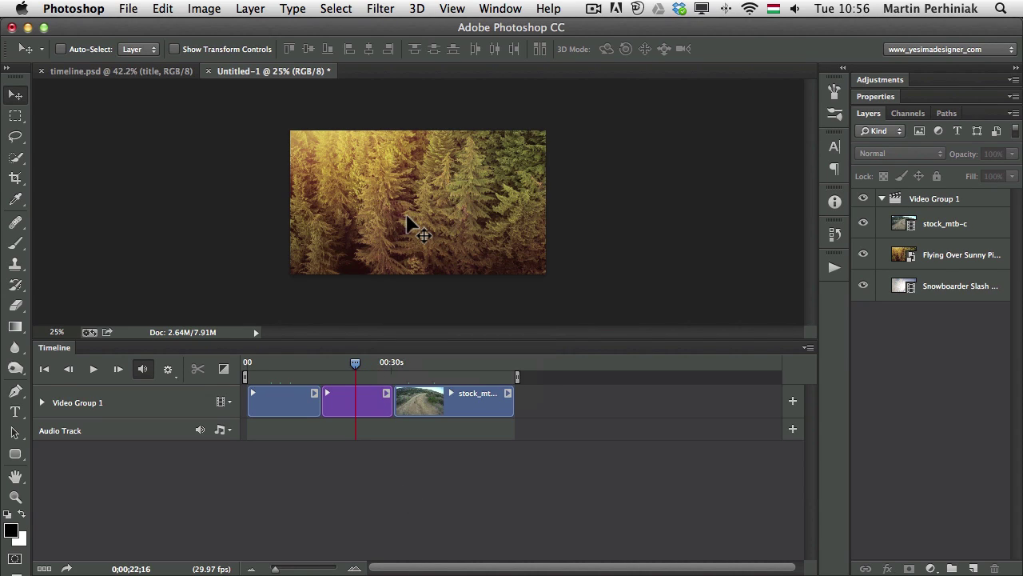
Open the forest smart object's contents and examine the duration and speed settings of the video inside
{"action": "left_click", "coordinate": [903, 257]}
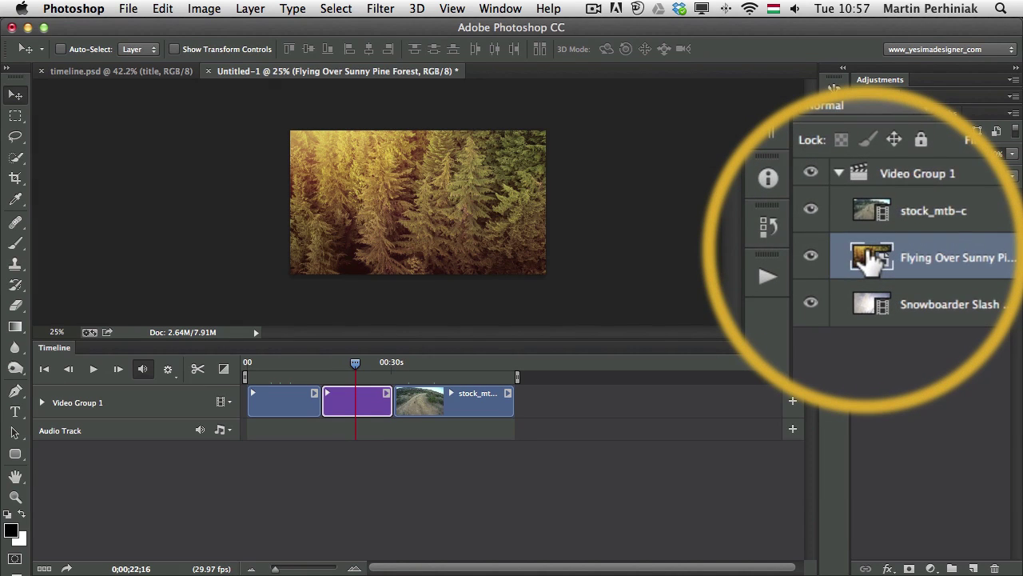
{"action": "double_click", "coordinate": [880, 260]}
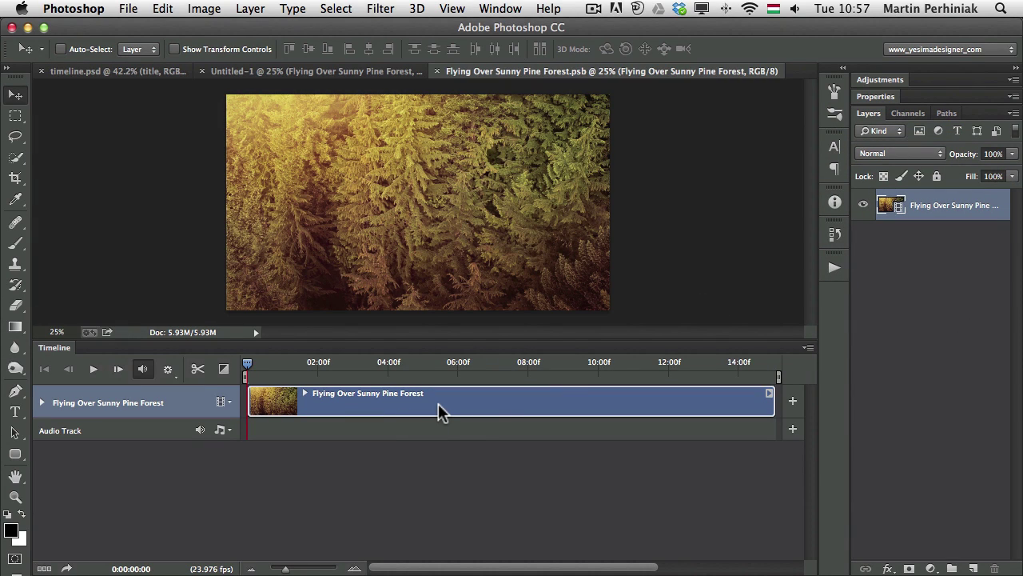
{"action": "left_click", "coordinate": [768, 392]}
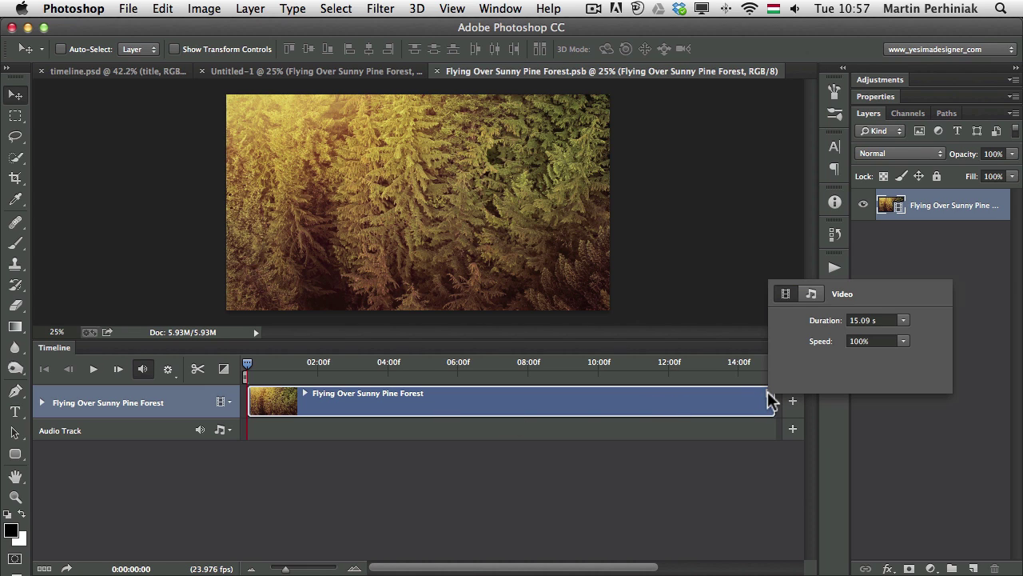
{"action": "left_click", "coordinate": [603, 502]}
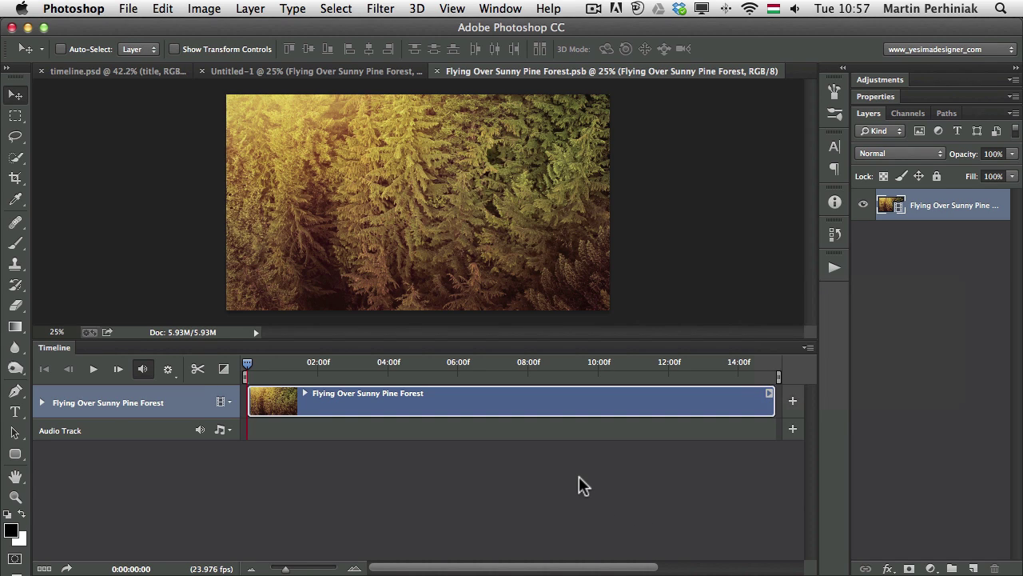
Close the forest smart object's document and review the available timeline transitions and their duration setting
{"action": "left_click", "coordinate": [435, 70]}
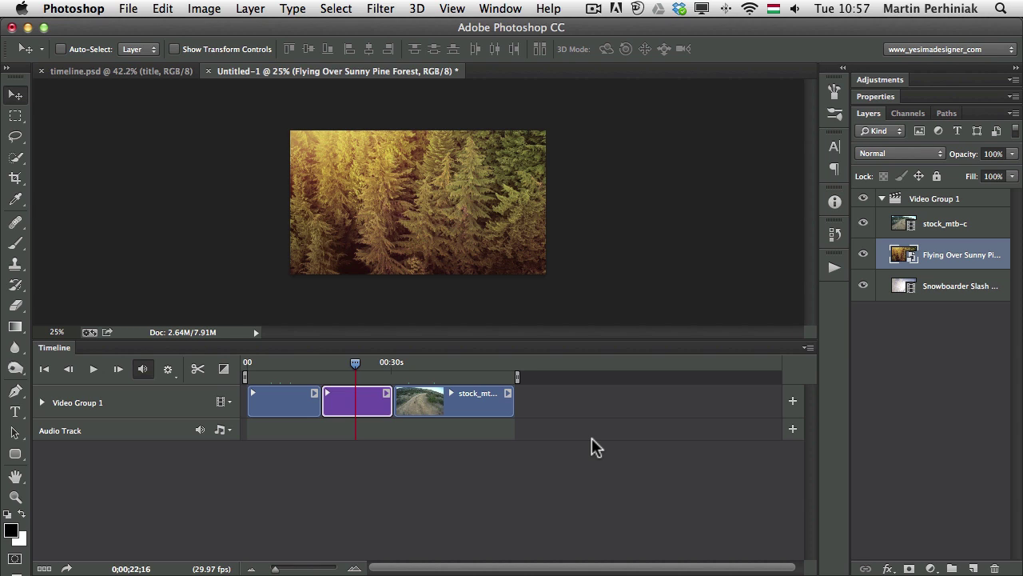
{"action": "left_click", "coordinate": [444, 363]}
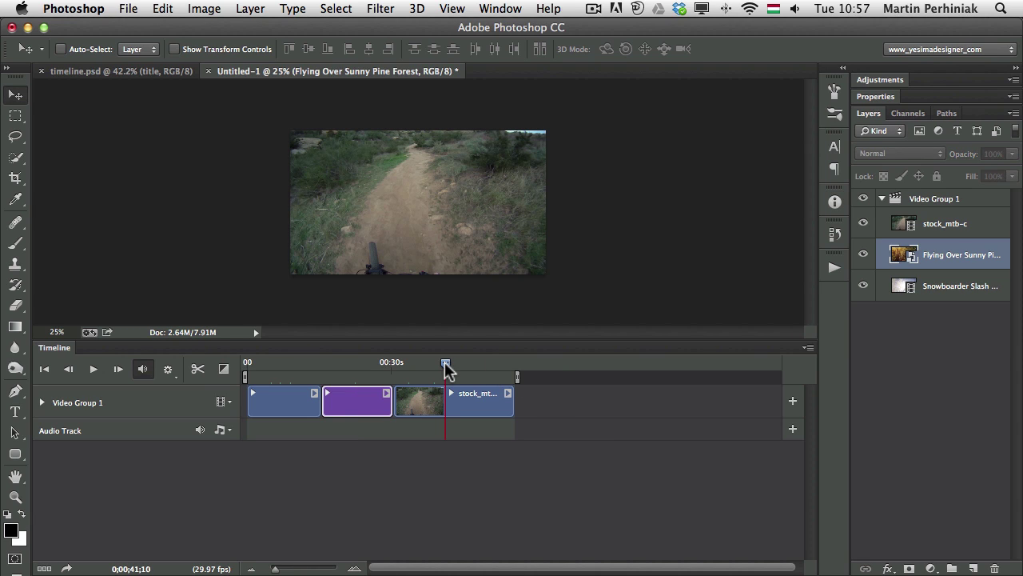
{"action": "left_click", "coordinate": [223, 368]}
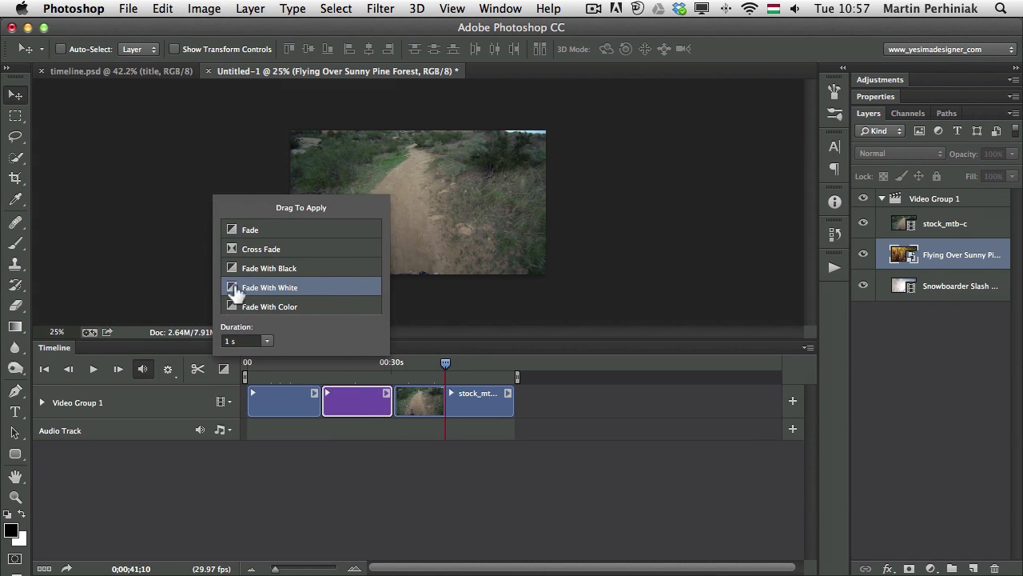
{"action": "left_click", "coordinate": [267, 341]}
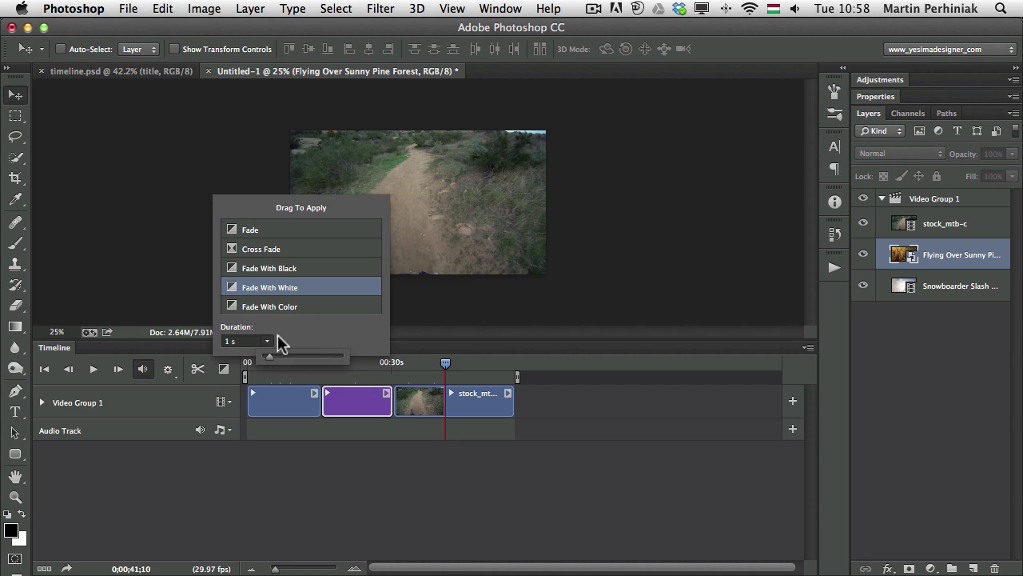
{"action": "left_click", "coordinate": [313, 328]}
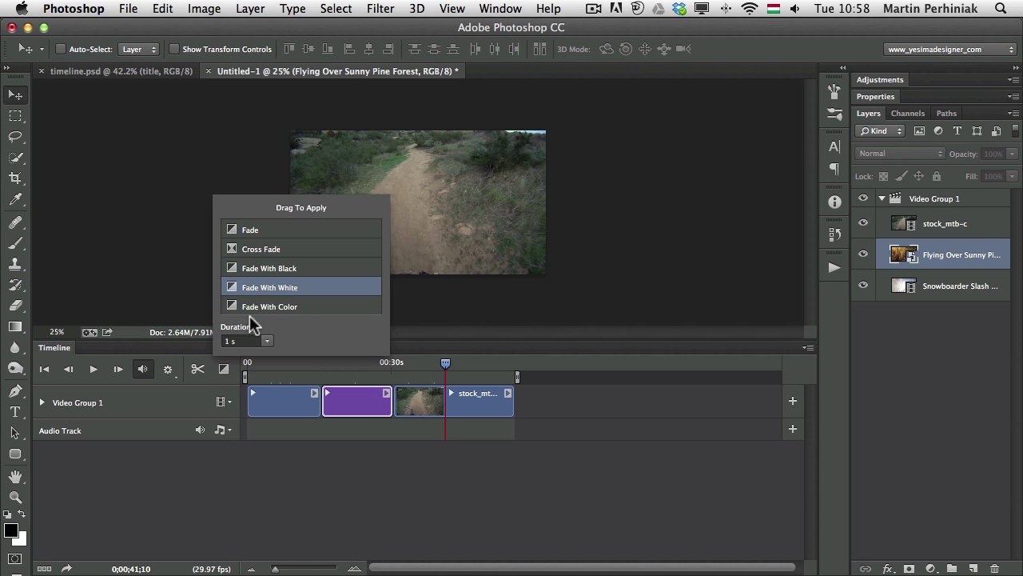
Apply a Cross Fade transition between the Snowboarder Slash clip and the forest clip
{"action": "mouse_move", "coordinate": [232, 249]}
{"action": "left_mouse_down"}
{"action": "mouse_move", "coordinate": [264, 356]}
{"action": "mouse_move", "coordinate": [302, 408]}
{"action": "mouse_move", "coordinate": [323, 410]}
{"action": "left_mouse_up"}
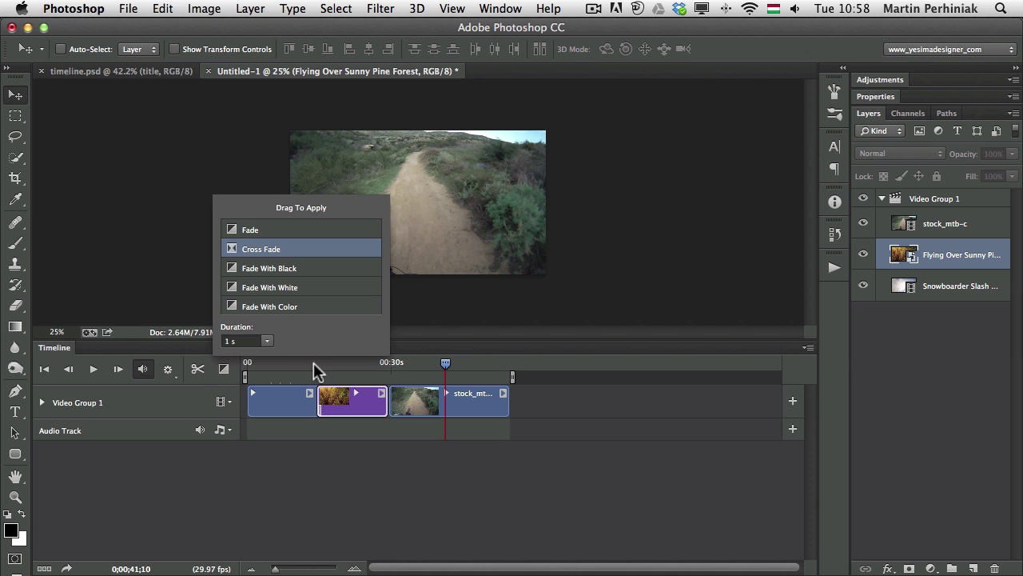
{"action": "left_click", "coordinate": [279, 569]}
{"action": "left_click_drag", "start_coordinate": [279, 569], "coordinate": [277, 568]}
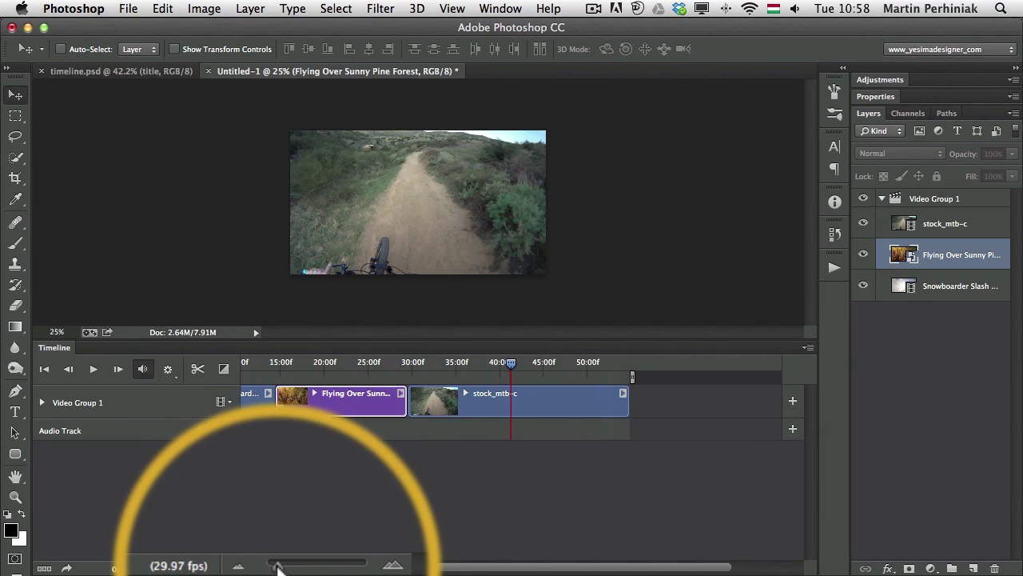
{"action": "left_click_drag", "start_coordinate": [613, 564], "coordinate": [413, 478]}
{"action": "left_click", "coordinate": [224, 368]}
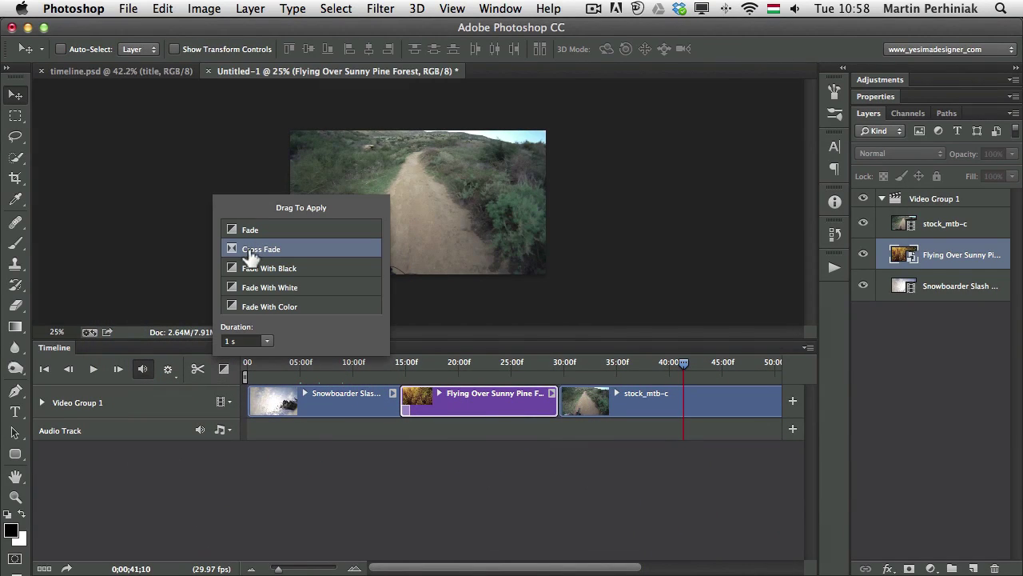
{"action": "mouse_move", "coordinate": [232, 252]}
{"action": "left_mouse_down"}
{"action": "mouse_move", "coordinate": [311, 393]}
{"action": "mouse_move", "coordinate": [407, 402]}
{"action": "mouse_move", "coordinate": [394, 403]}
{"action": "mouse_move", "coordinate": [401, 409]}
{"action": "left_mouse_up"}
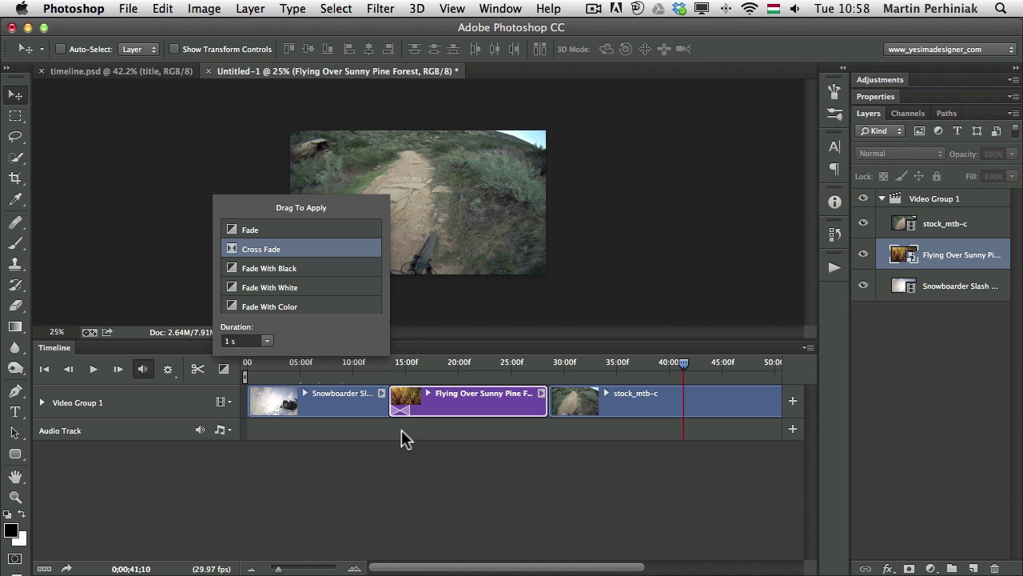
Play the timeline across the cut from the Snowboarder Slash clip to the forest clip to preview the cross fade
{"action": "left_click", "coordinate": [383, 359]}
{"action": "left_click", "coordinate": [361, 364]}
{"action": "key", "text": "space"}
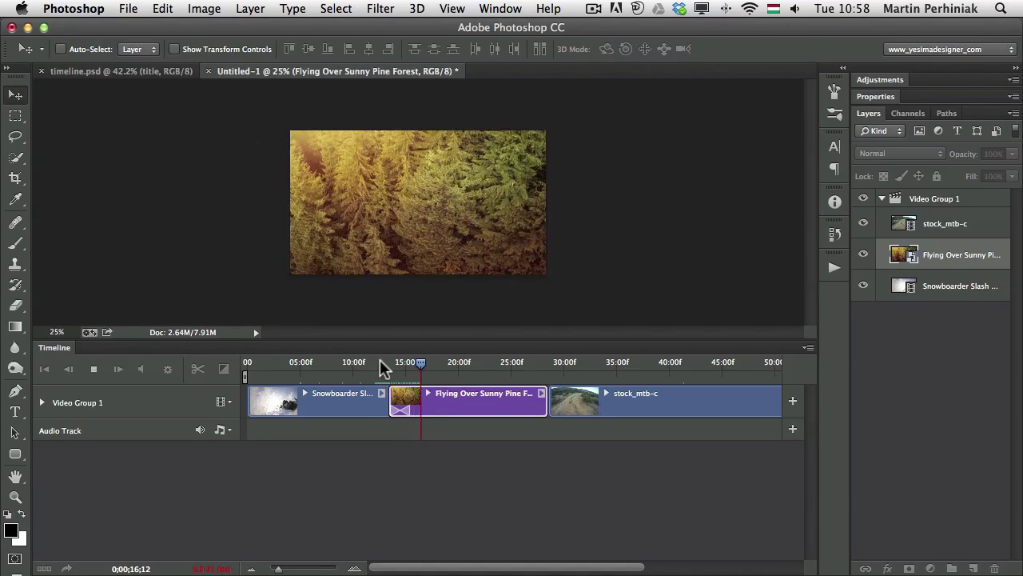
{"action": "key", "text": "space"}
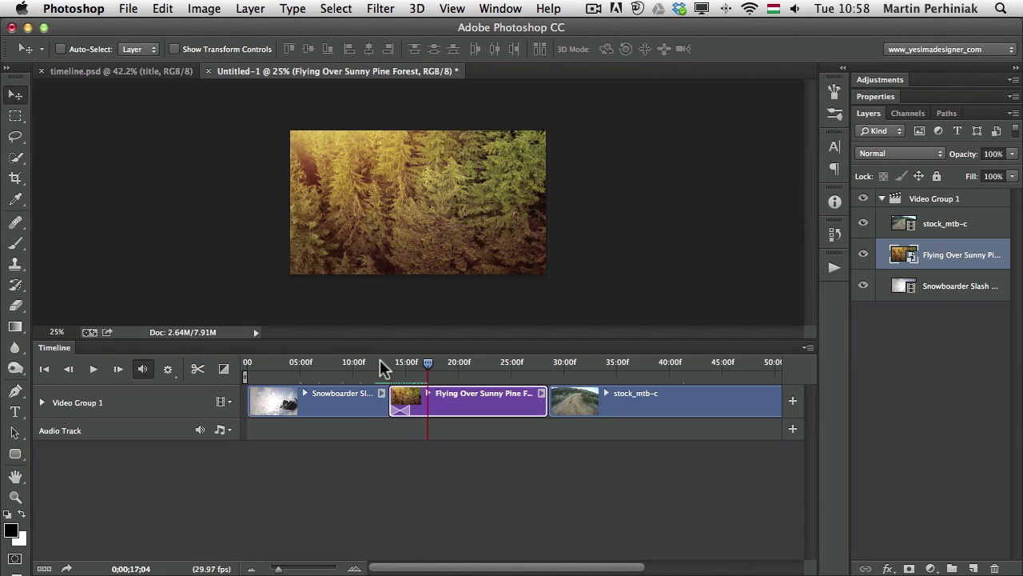
Remove the Cross Fade transition between the Snowboarder Slash and forest clips
{"action": "left_click", "coordinate": [224, 369]}
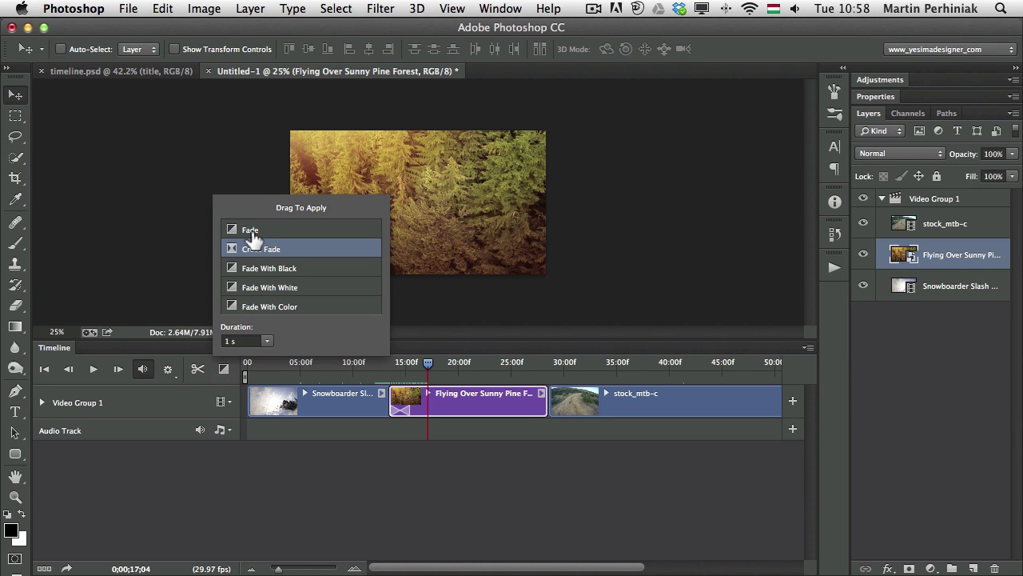
{"action": "left_click_drag", "start_coordinate": [396, 417], "coordinate": [401, 409]}
{"action": "right_click", "coordinate": [402, 407]}
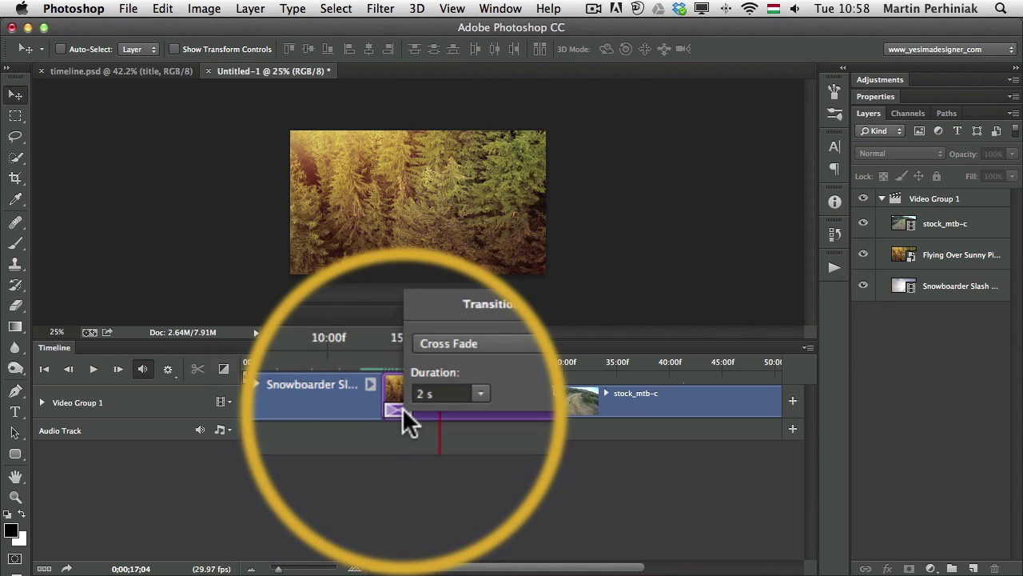
{"action": "left_click", "coordinate": [507, 398]}
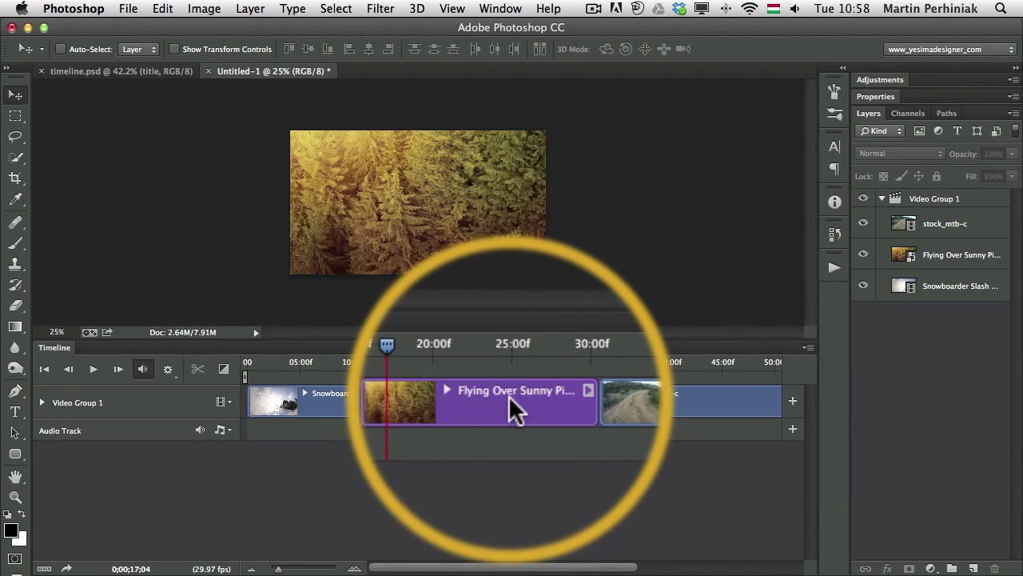
Apply 1 s Fade With White transitions at both cuts, on either side of the forest clip
{"action": "left_click", "coordinate": [223, 368]}
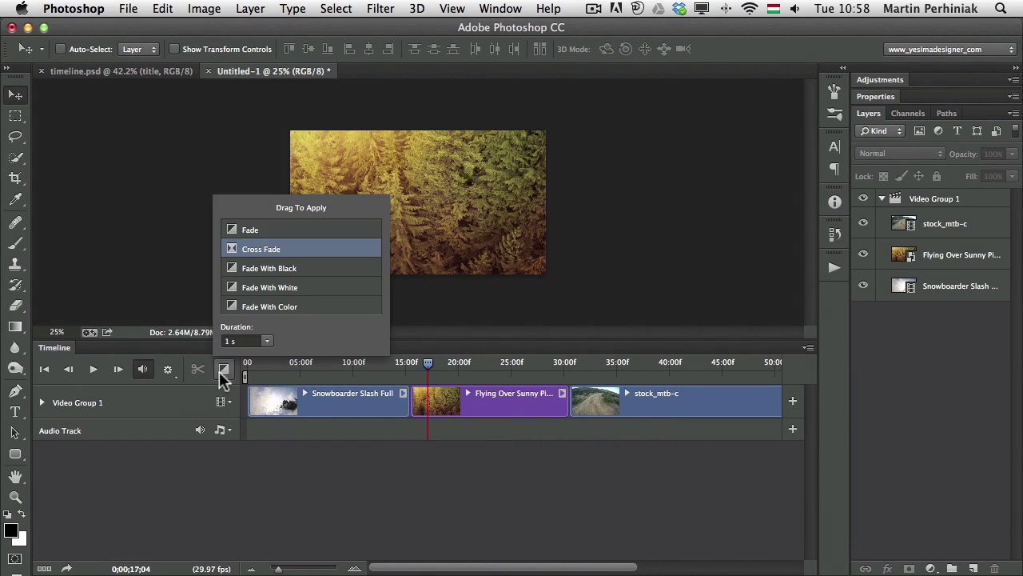
{"action": "mouse_move", "coordinate": [236, 290]}
{"action": "left_mouse_down"}
{"action": "mouse_move", "coordinate": [296, 364]}
{"action": "mouse_move", "coordinate": [392, 416]}
{"action": "mouse_move", "coordinate": [409, 408]}
{"action": "left_mouse_up"}
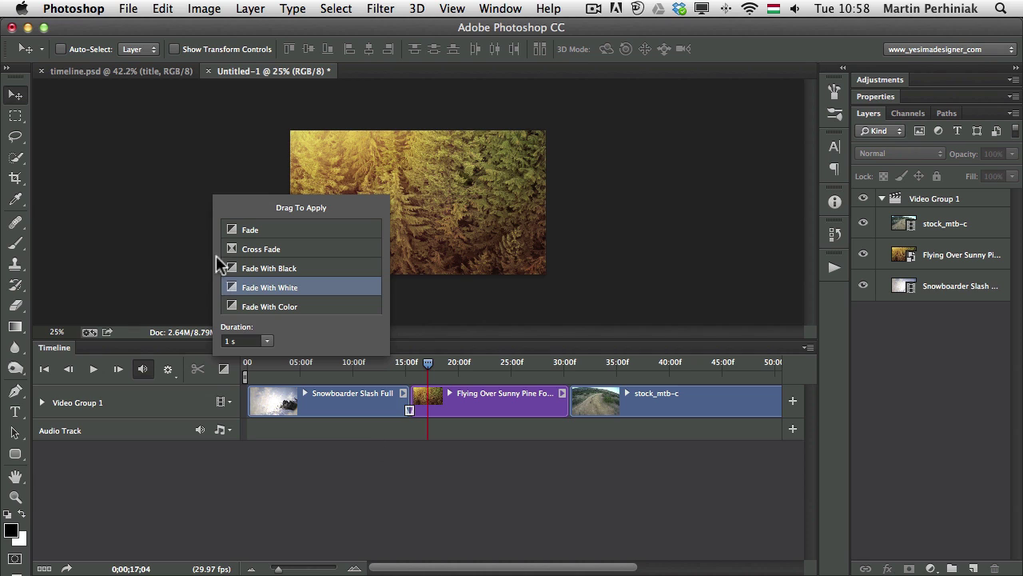
{"action": "mouse_move", "coordinate": [242, 291]}
{"action": "left_mouse_down"}
{"action": "mouse_move", "coordinate": [614, 393]}
{"action": "mouse_move", "coordinate": [569, 408]}
{"action": "left_mouse_up"}
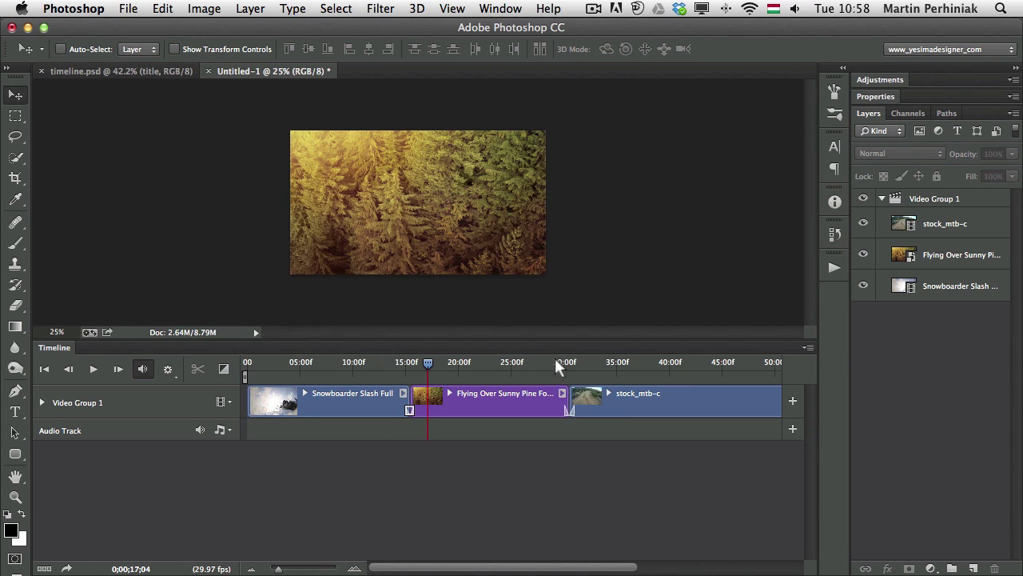
Preview the Fade With White transitions by playing the timeline across the second cut and the first cut
{"action": "left_click", "coordinate": [560, 364]}
{"action": "key", "text": "space"}
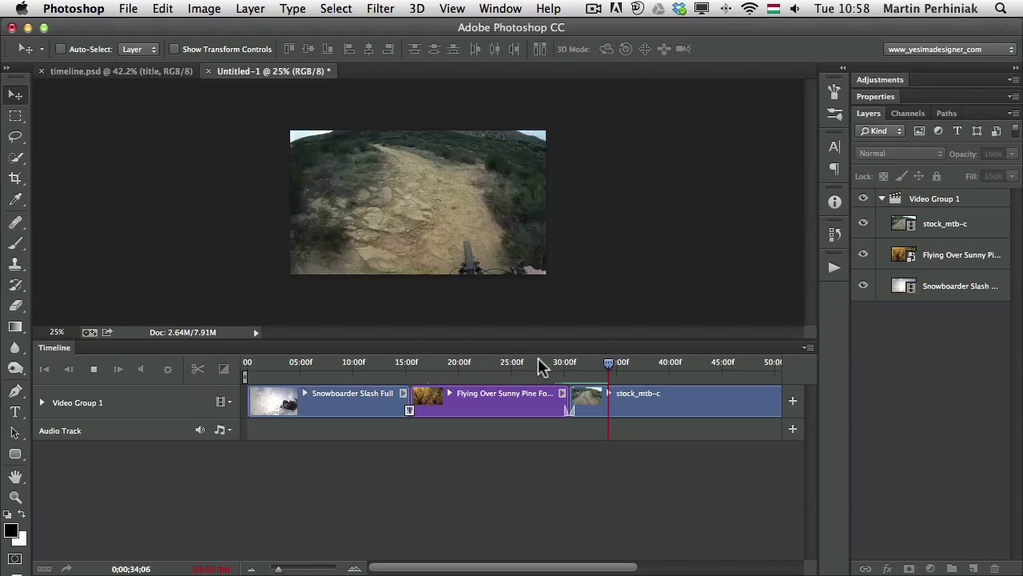
{"action": "key", "text": "space"}
{"action": "left_click", "coordinate": [400, 363]}
{"action": "key", "text": "space"}
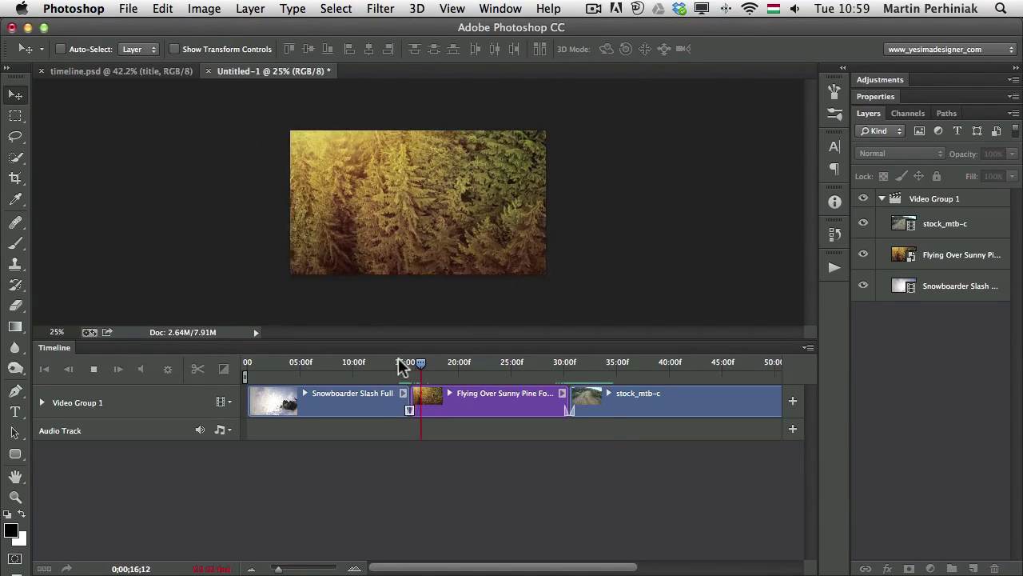
{"action": "key", "text": "space"}
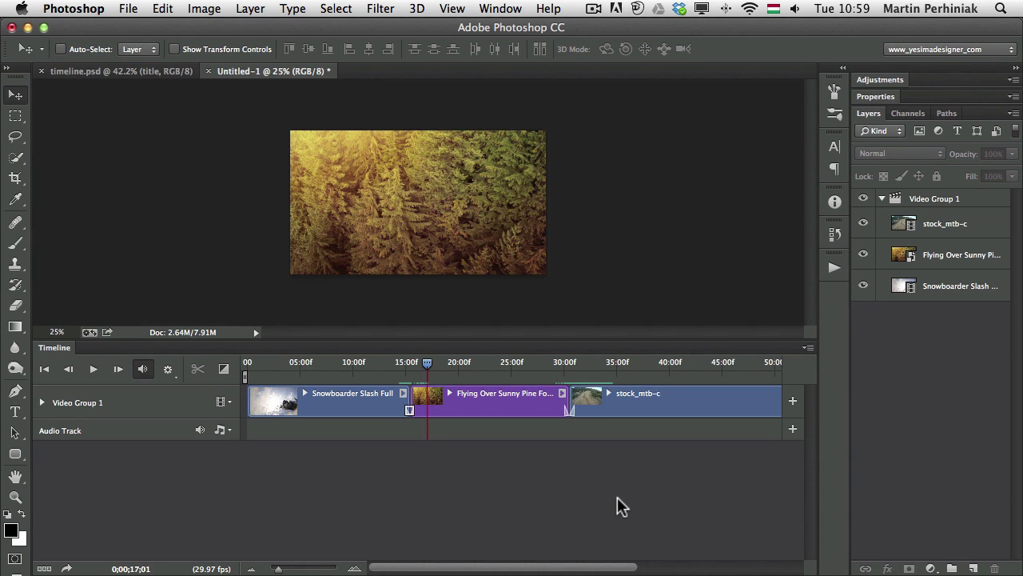
Examine the type, duration and delete options of the Fade With White transition between the Snowboarder Slash and forest clips
{"action": "left_click_drag", "start_coordinate": [278, 570], "coordinate": [283, 569]}
{"action": "mouse_move", "coordinate": [474, 412]}
{"action": "left_mouse_down"}
{"action": "mouse_move", "coordinate": [507, 412]}
{"action": "mouse_move", "coordinate": [479, 411]}
{"action": "left_mouse_up"}
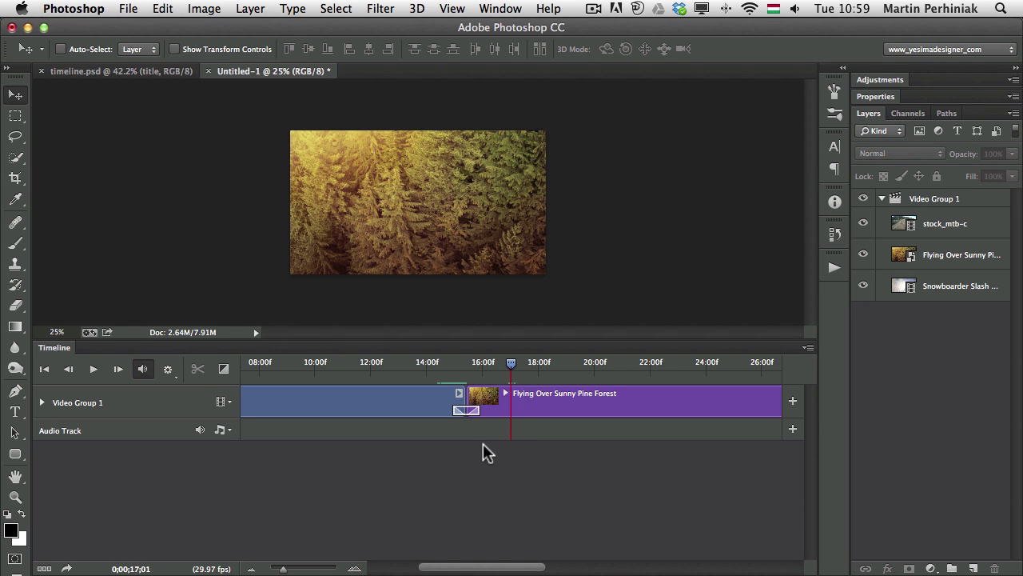
{"action": "right_click", "coordinate": [476, 430]}
{"action": "left_click", "coordinate": [476, 430]}
{"action": "right_click", "coordinate": [472, 408]}
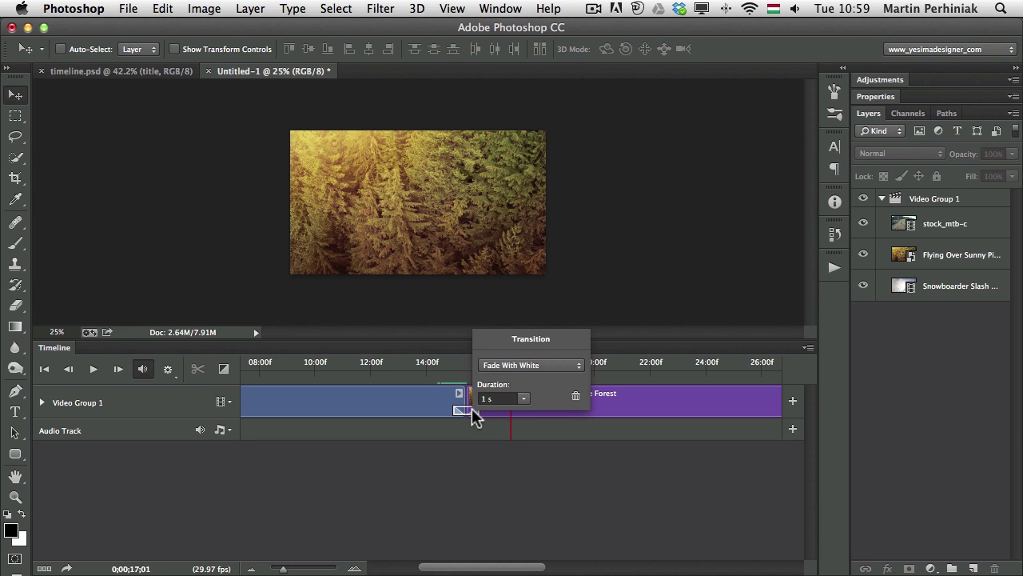
{"action": "left_click", "coordinate": [512, 366]}
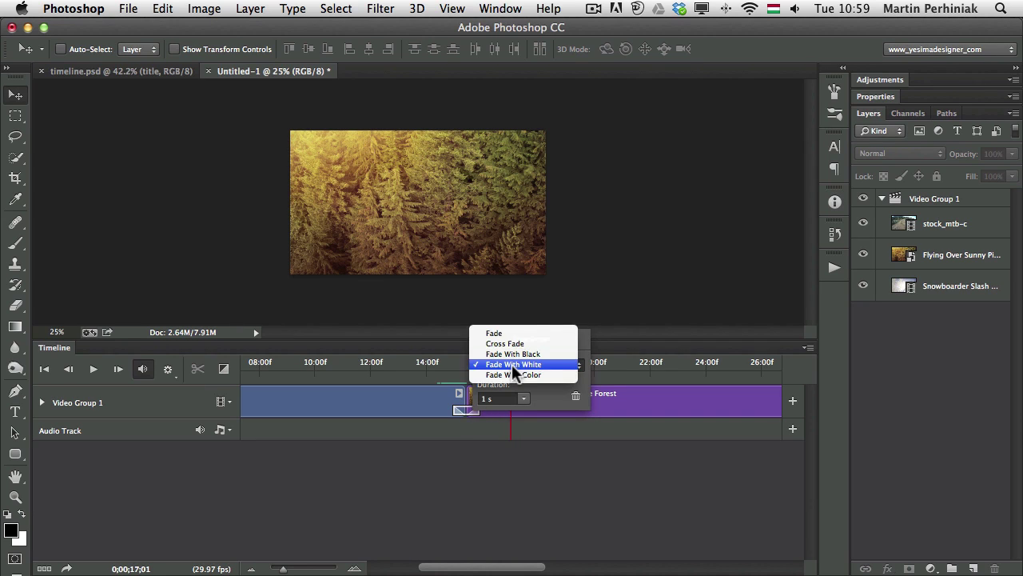
{"action": "left_click", "coordinate": [554, 392]}
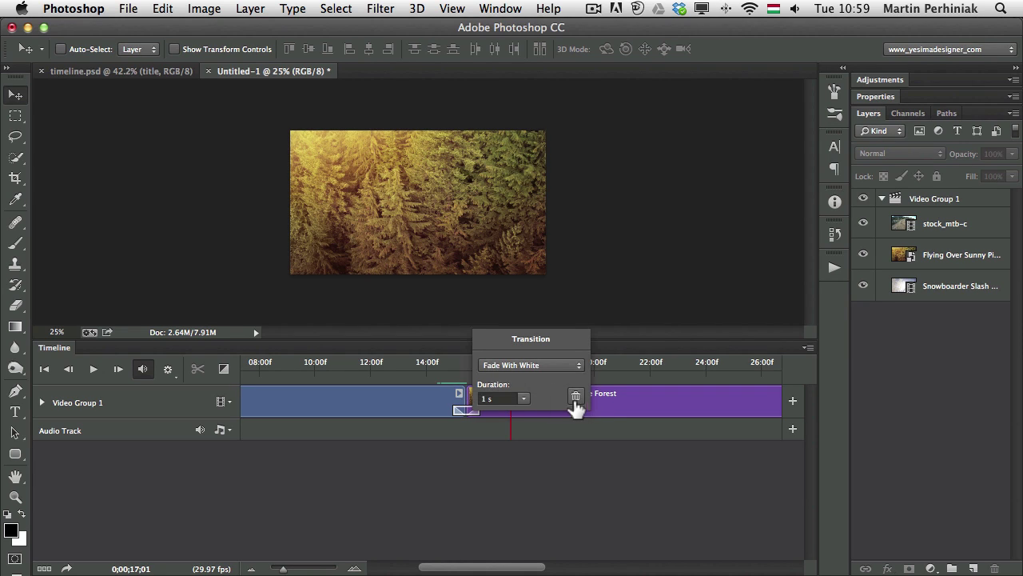
{"action": "left_click", "coordinate": [569, 468]}
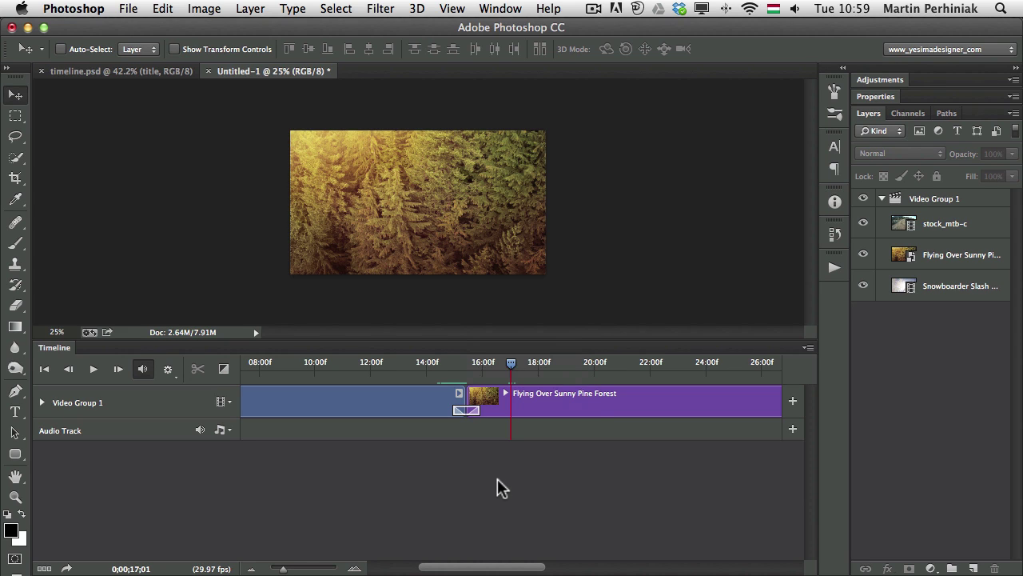
Add Warm lounge.mp3 from the stock videos folder to the audio track
{"action": "left_click", "coordinate": [229, 430]}
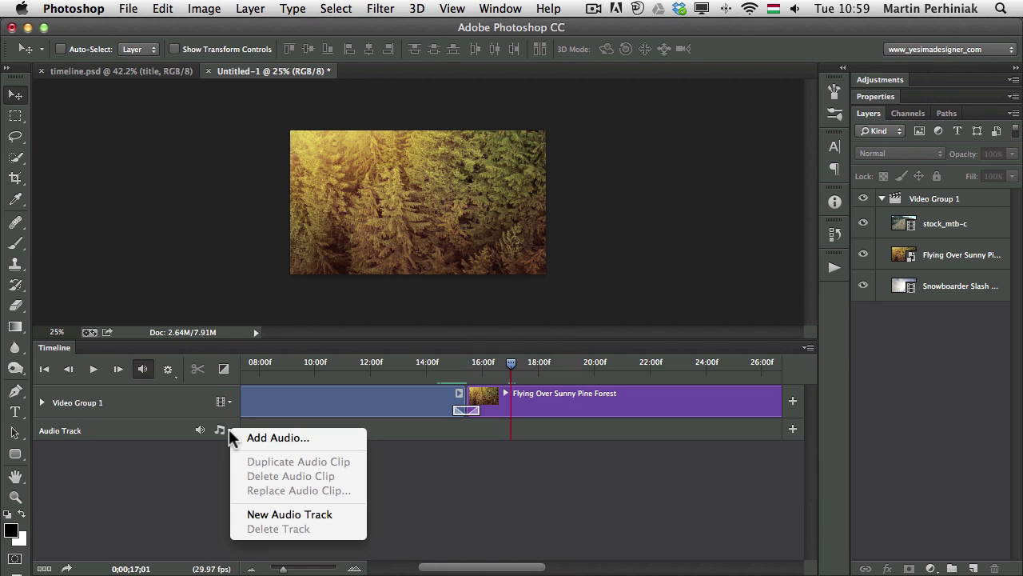
{"action": "left_click", "coordinate": [273, 438]}
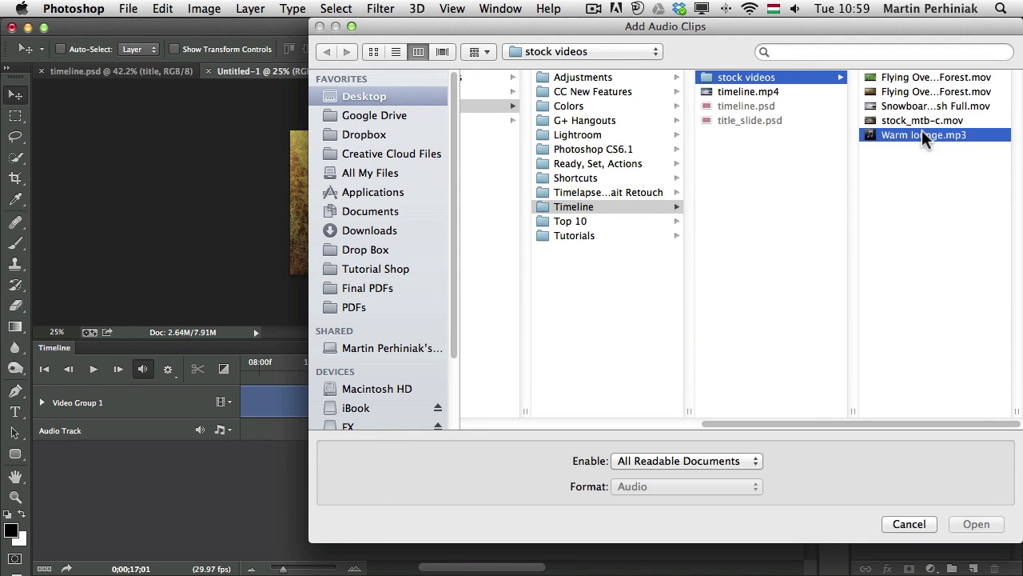
{"action": "left_click", "coordinate": [922, 132]}
{"action": "left_click", "coordinate": [976, 525]}
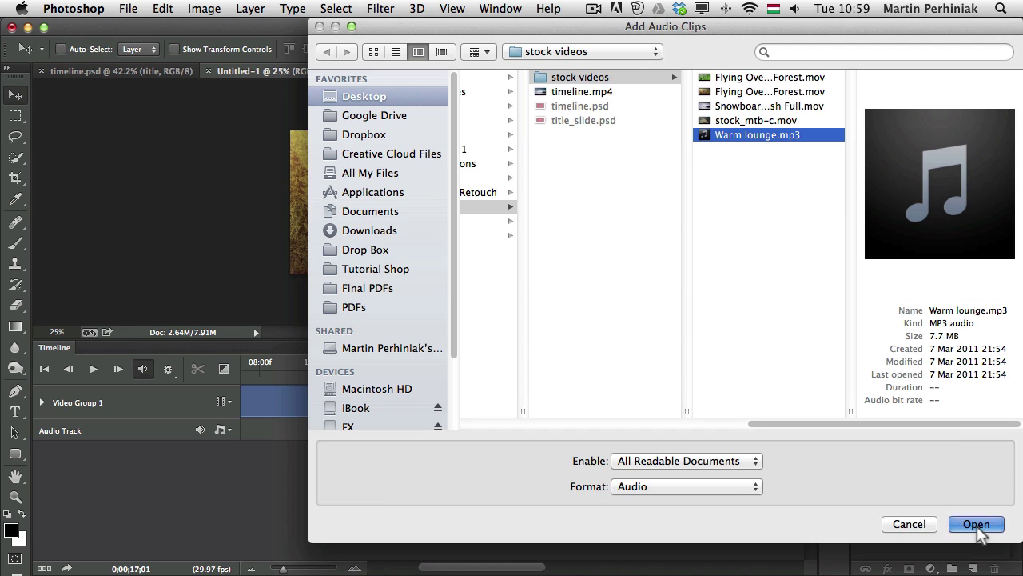
Trim the end of the Warm lounge audio clip to match the end of the last video clip
{"action": "left_click_drag", "start_coordinate": [284, 569], "coordinate": [273, 570]}
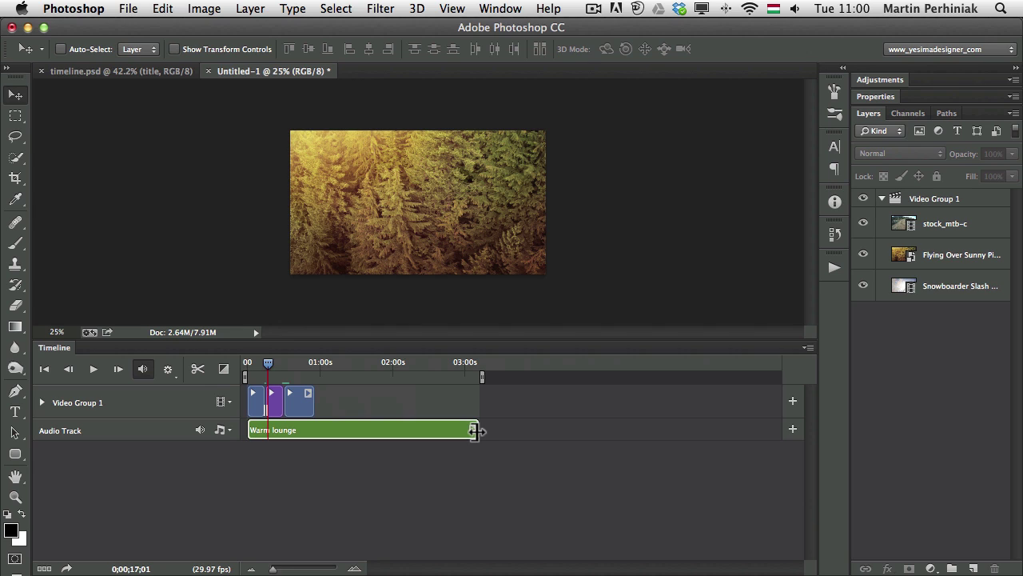
{"action": "left_click_drag", "start_coordinate": [474, 431], "coordinate": [315, 431]}
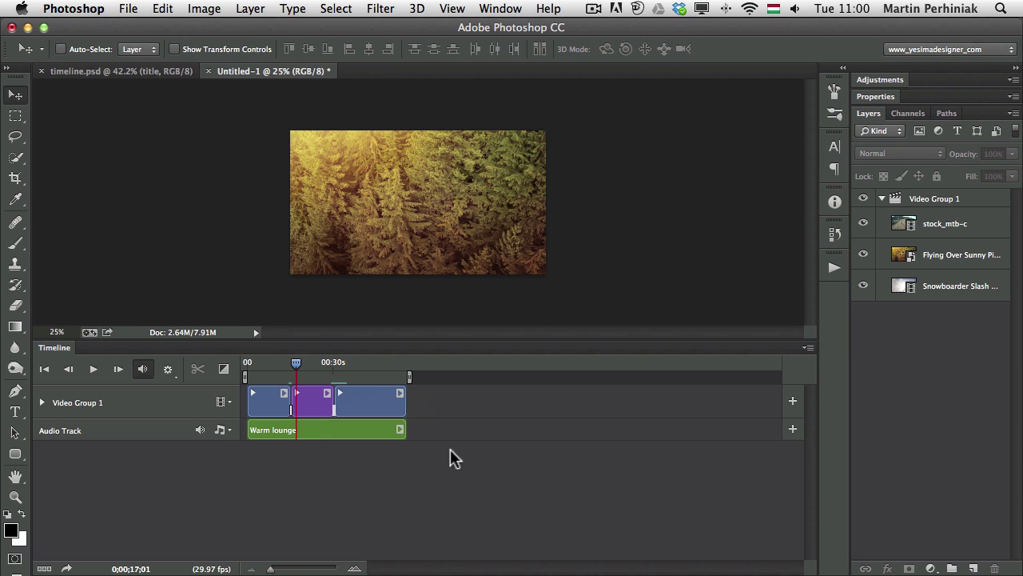
{"action": "left_click_drag", "start_coordinate": [402, 430], "coordinate": [555, 440]}
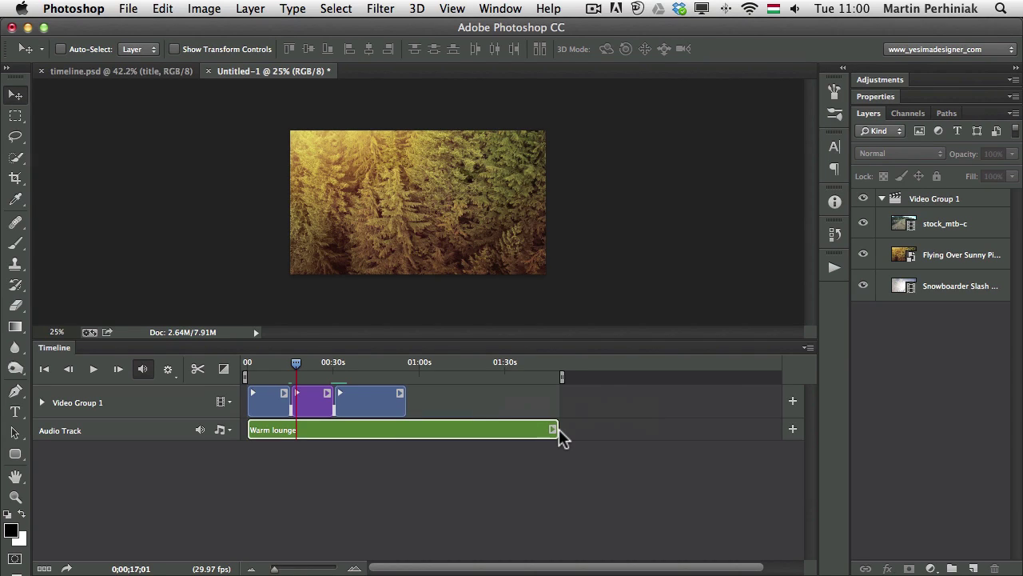
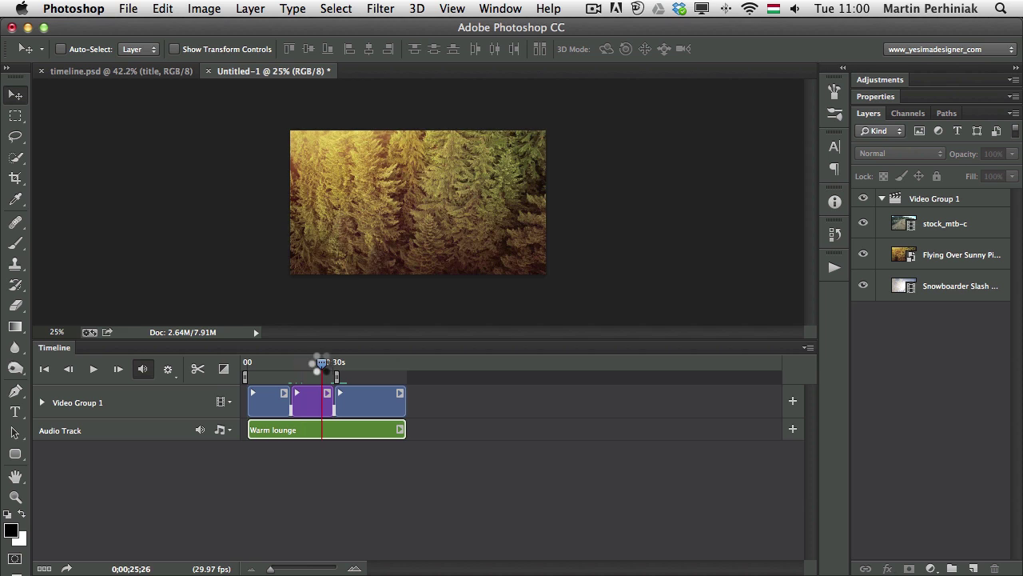
Preview playback up to the end of the forest clip and extend the work area to the end of the last clip
{"action": "key", "text": "space"}
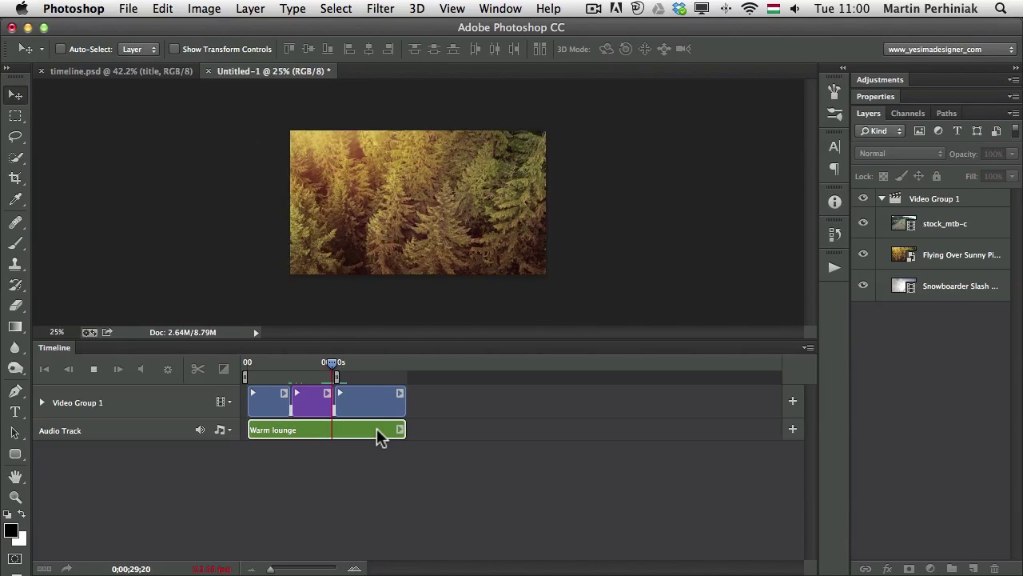
{"action": "key", "text": "space"}
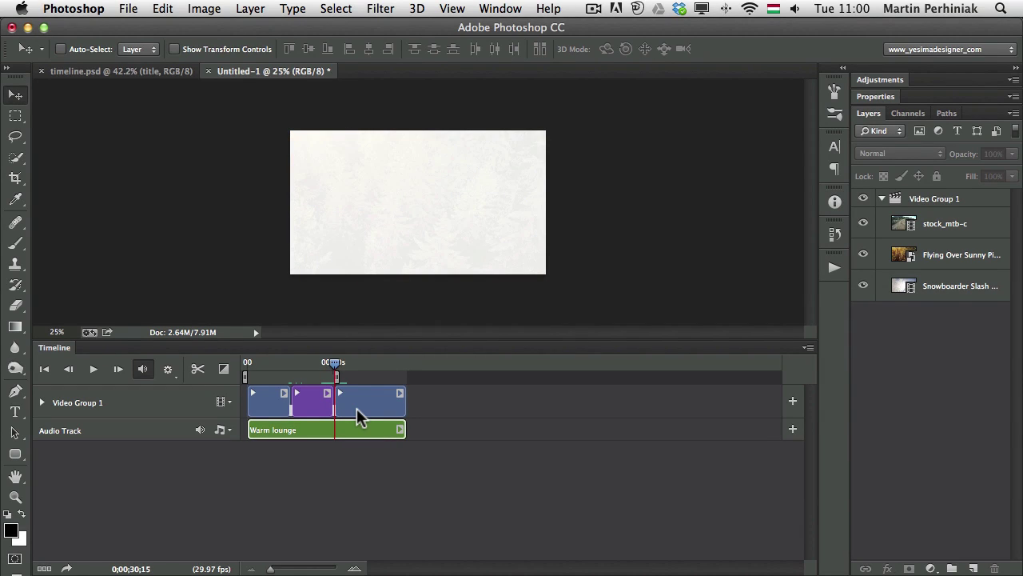
{"action": "left_click_drag", "start_coordinate": [337, 377], "coordinate": [410, 383]}
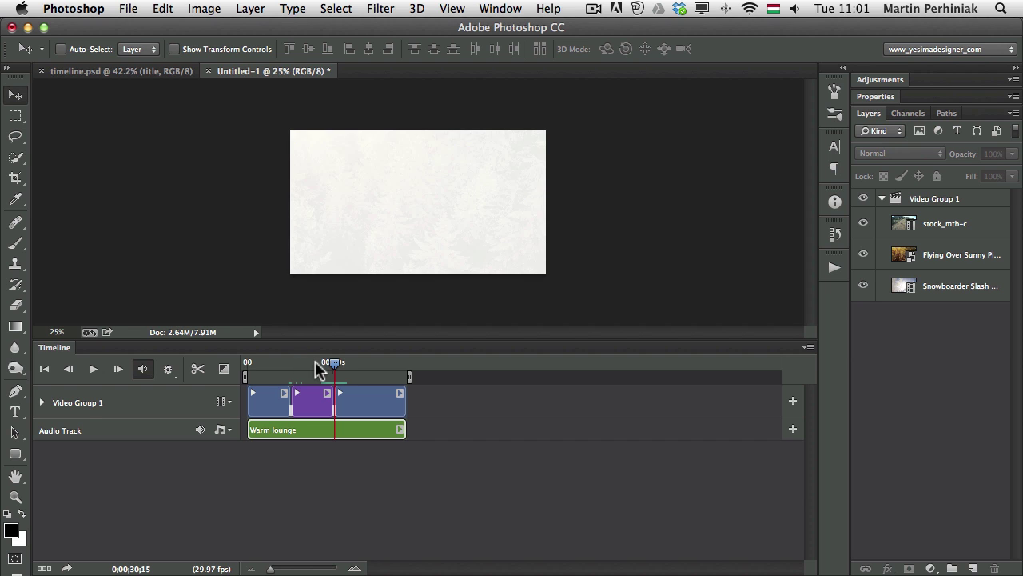
Move the playhead back into the forest clip and examine the volume, fade and mute options of the Warm lounge audio clip
{"action": "left_click", "coordinate": [316, 364]}
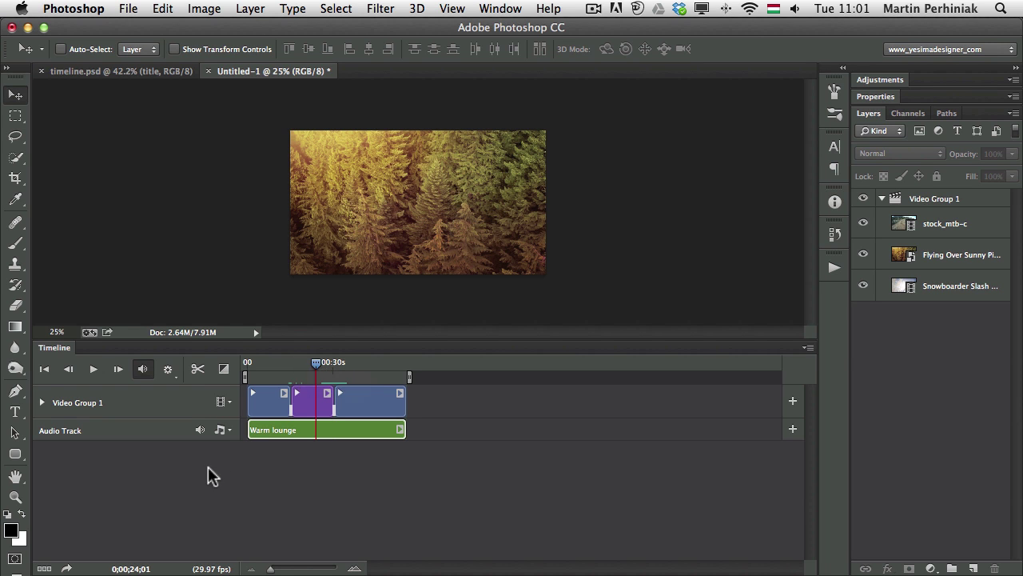
{"action": "left_click", "coordinate": [199, 414]}
{"action": "left_click", "coordinate": [400, 431]}
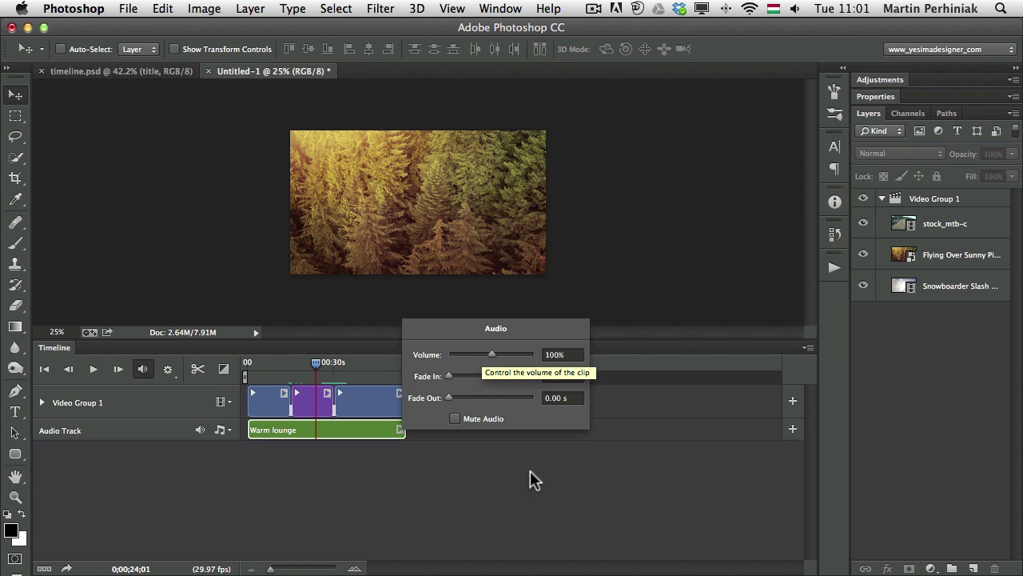
{"action": "left_click", "coordinate": [442, 491]}
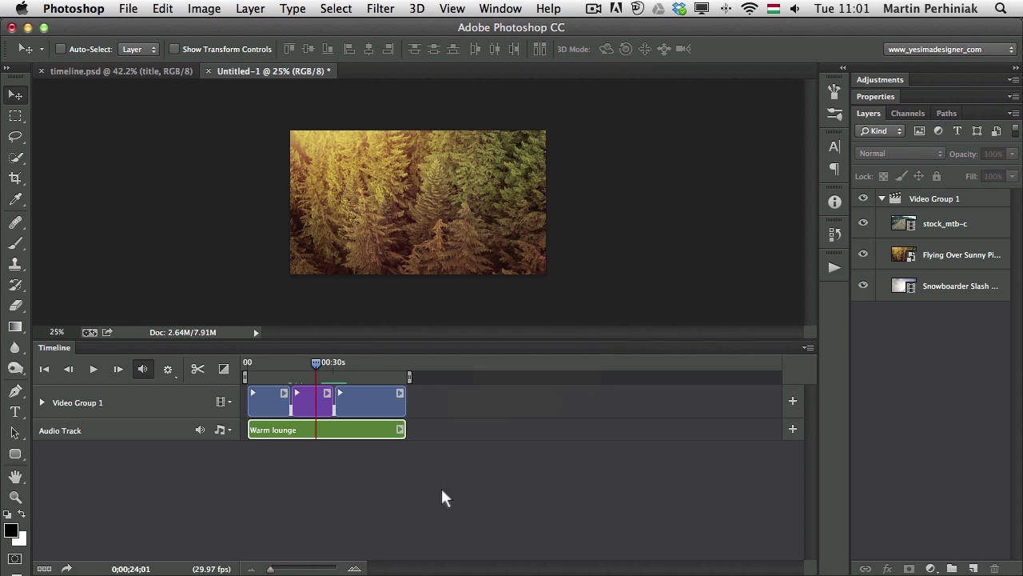
{"action": "left_click", "coordinate": [139, 370]}
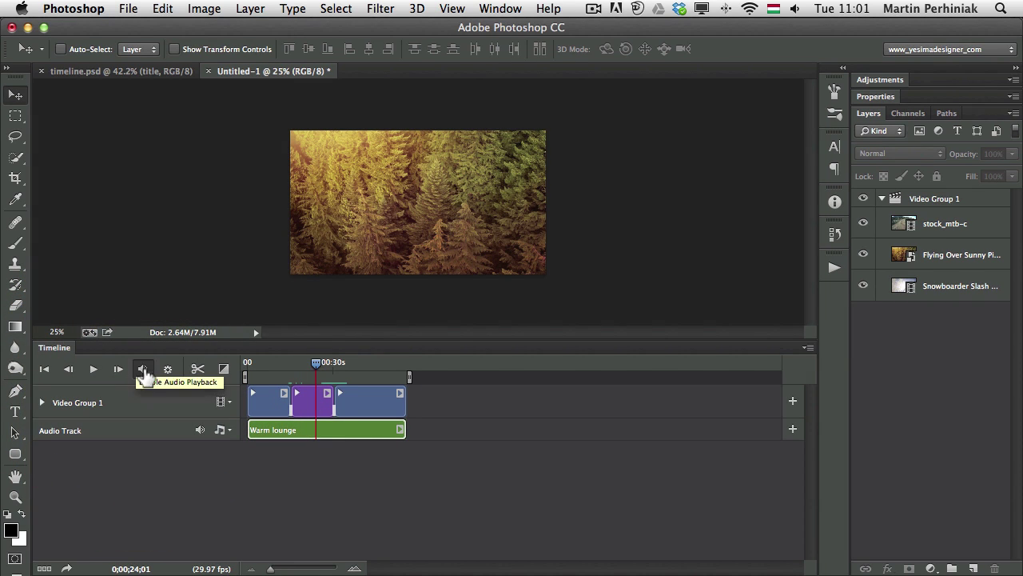
Examine the video duration and speed settings and the audio options of the first clip, Snowboarder Slash
{"action": "left_click", "coordinate": [285, 395]}
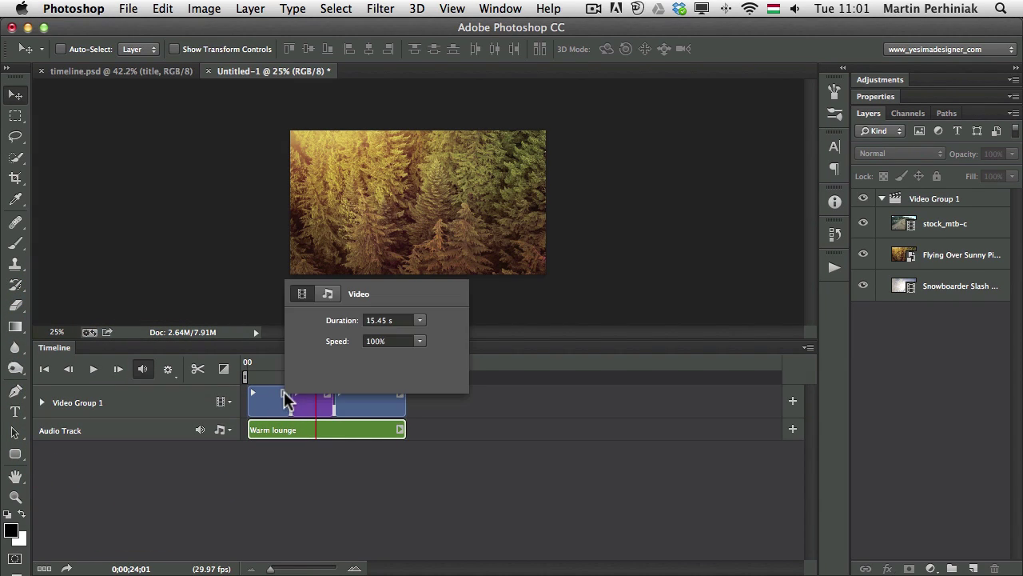
{"action": "left_click", "coordinate": [327, 294]}
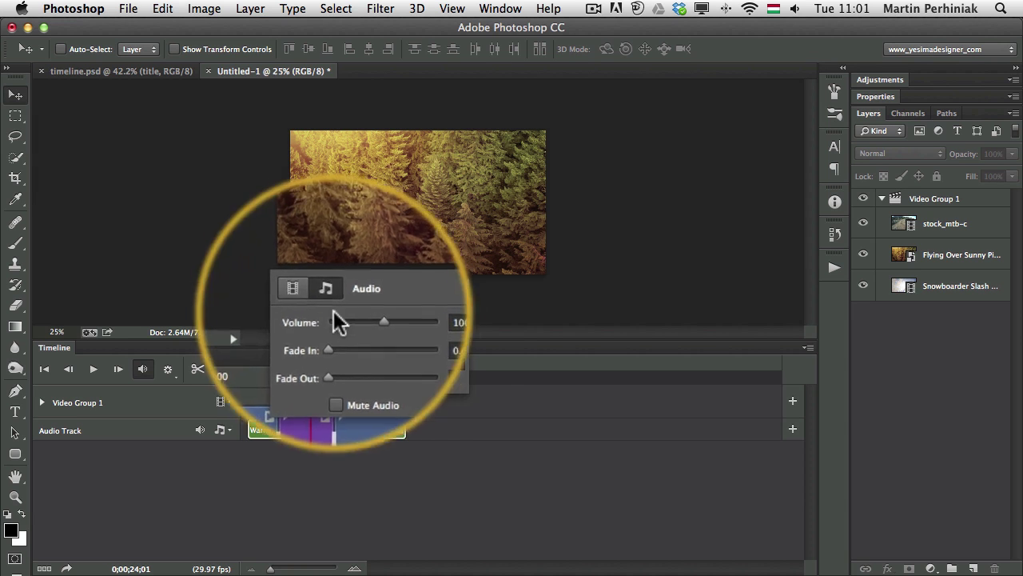
{"action": "left_click", "coordinate": [305, 294]}
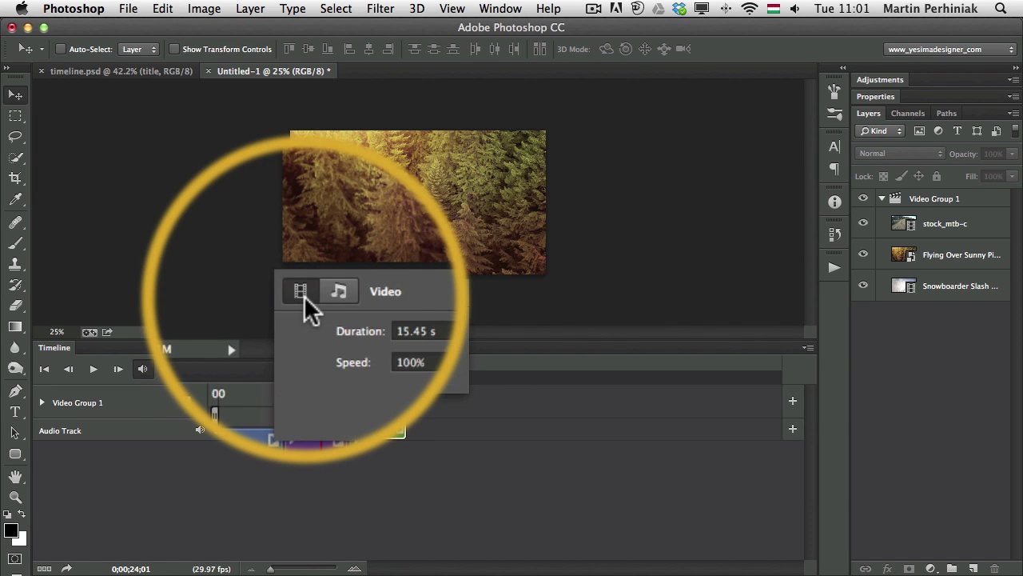
{"action": "left_click", "coordinate": [321, 295]}
{"action": "left_click", "coordinate": [308, 293]}
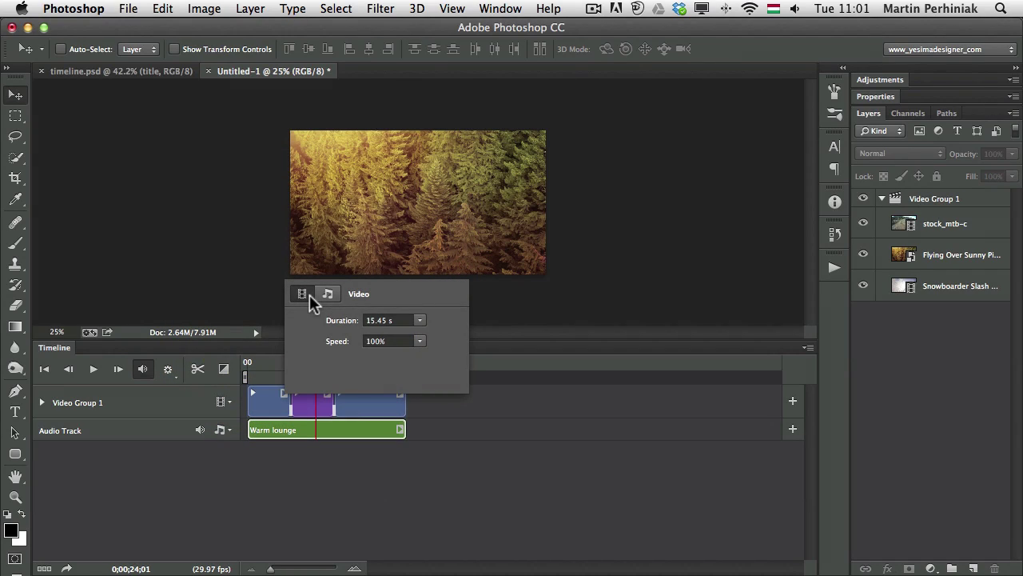
{"action": "left_click", "coordinate": [395, 461]}
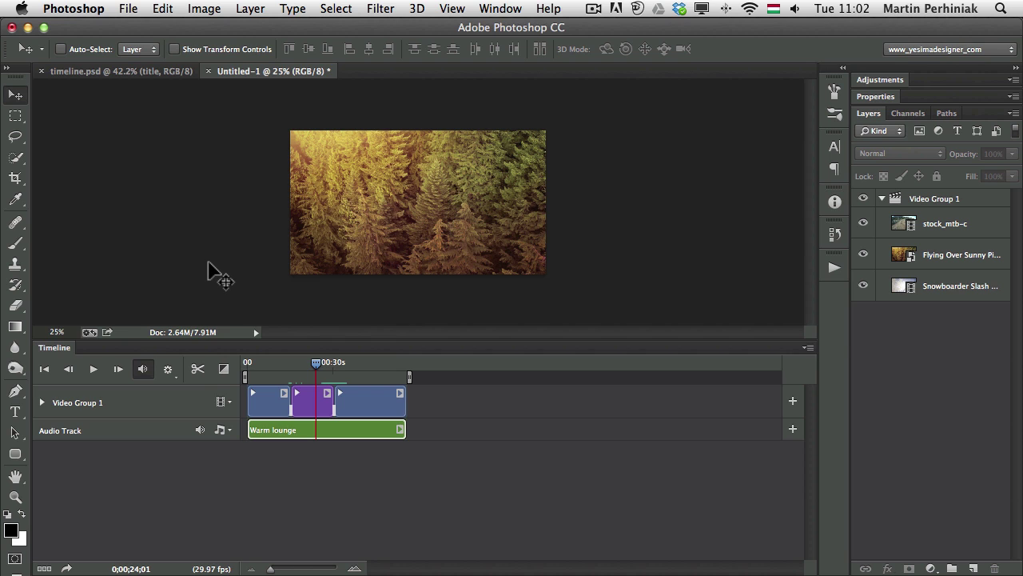
Switch to Adobe Bridge, open title_slide.psd in Photoshop and select its title and slide background layers
{"action": "key", "text": "super+Tab"}
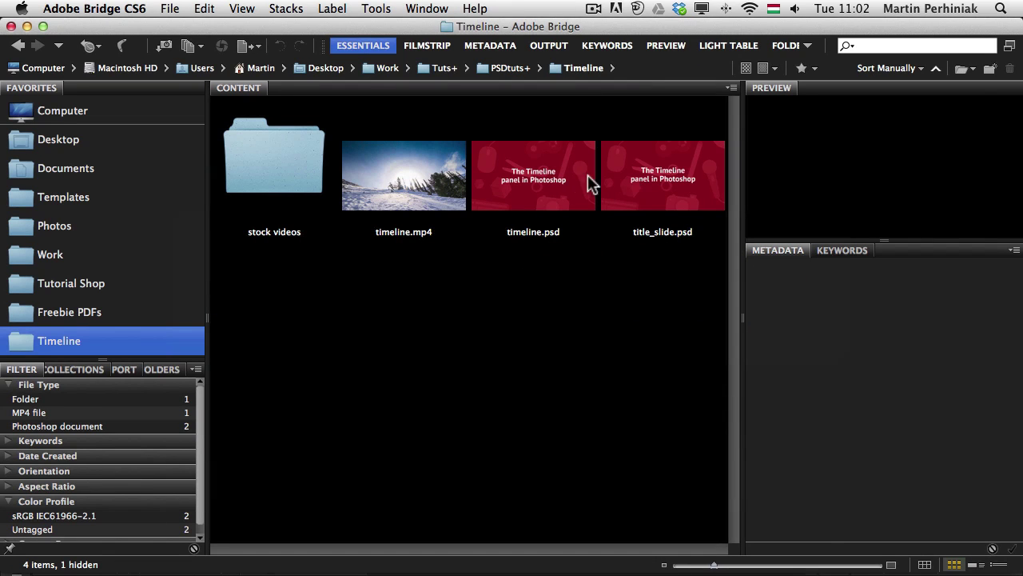
{"action": "left_click", "coordinate": [562, 181]}
{"action": "left_click", "coordinate": [689, 180]}
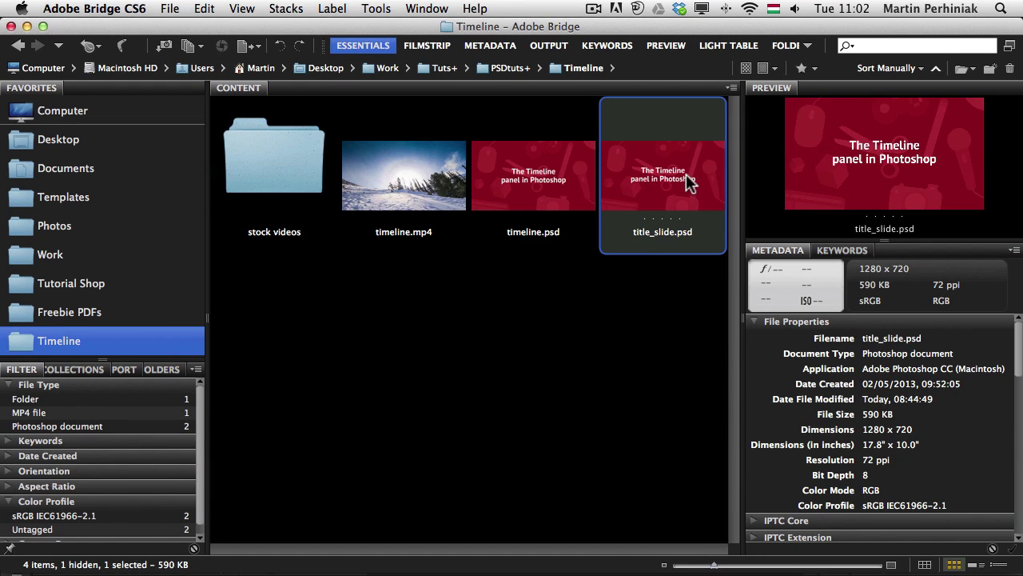
{"action": "double_click", "coordinate": [693, 171]}
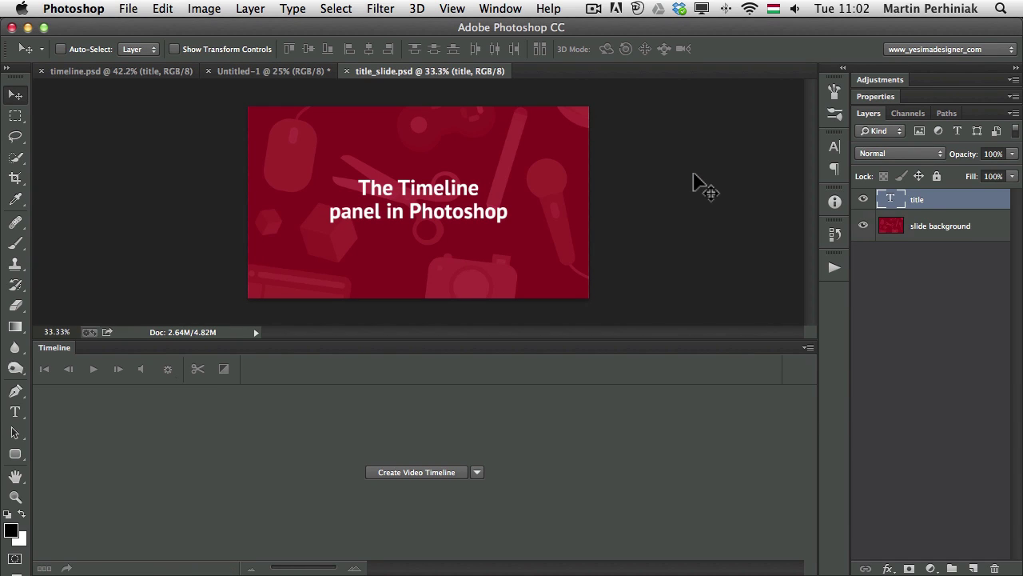
{"action": "left_click", "coordinate": [1000, 232], "text": "shift"}
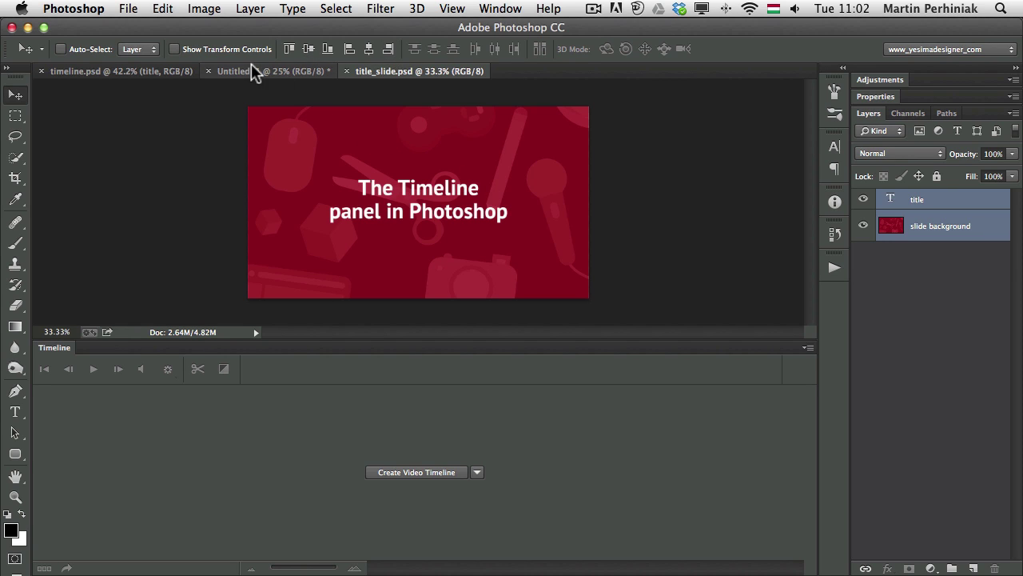
Close timeline.psd and arrange the two remaining documents side by side as 2-up Vertical
{"action": "left_click", "coordinate": [40, 71]}
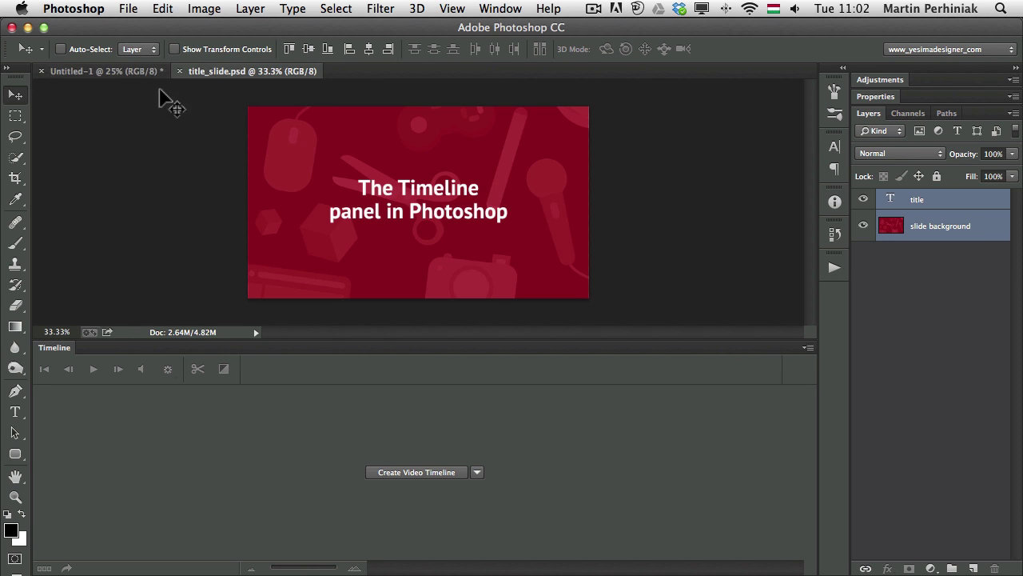
{"action": "left_click", "coordinate": [497, 11]}
{"action": "mouse_move", "coordinate": [521, 30]}
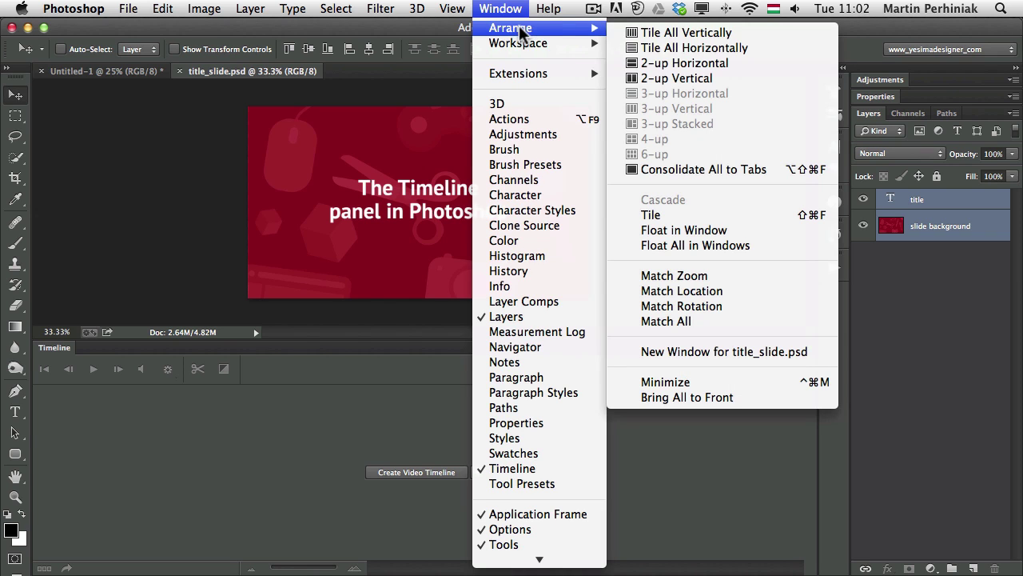
{"action": "left_click", "coordinate": [660, 76]}
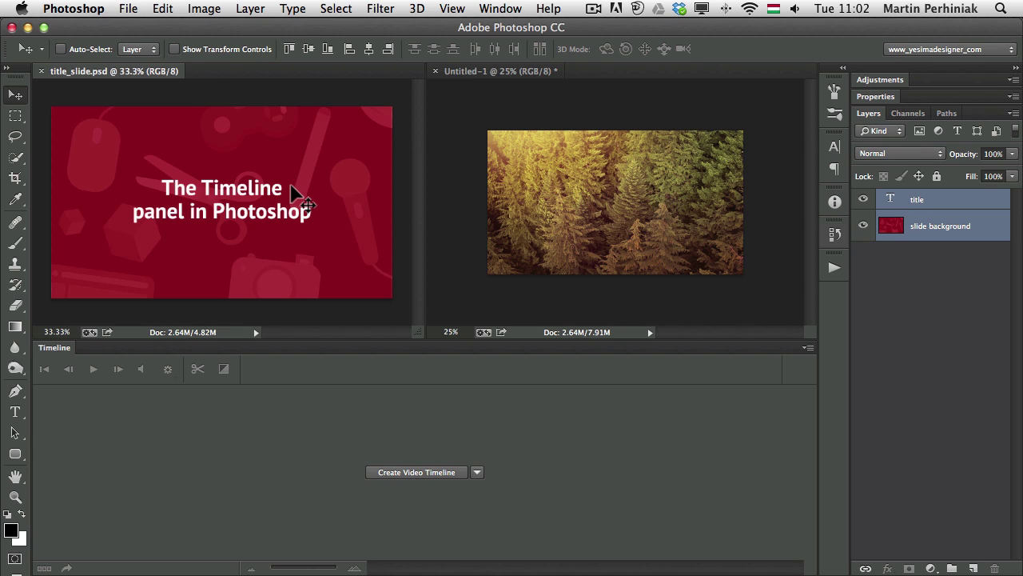
Copy the selected title and slide background layers into the Untitled-1 video project and close title_slide.psd
{"action": "left_click_drag", "start_coordinate": [193, 169], "coordinate": [615, 167]}
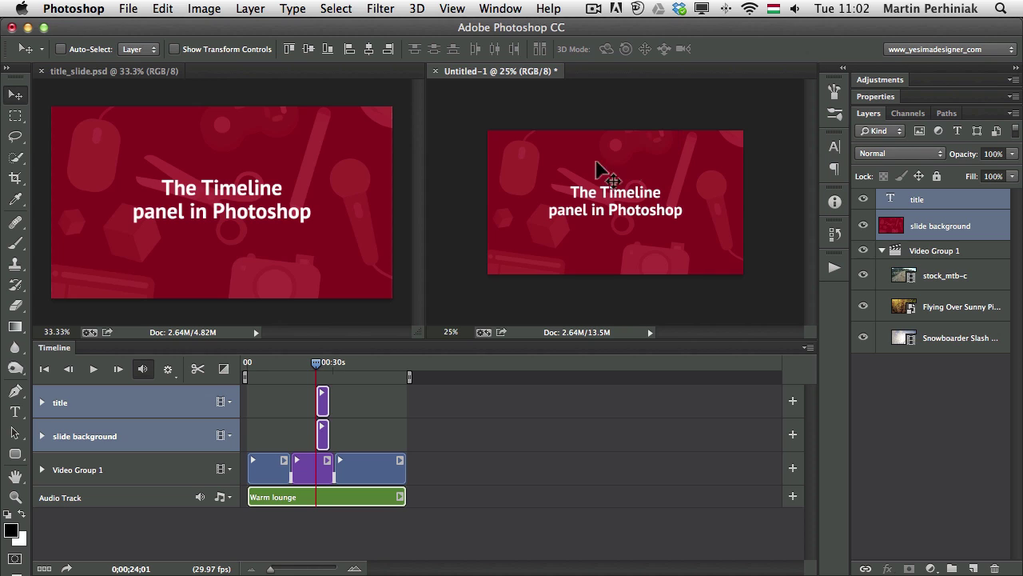
{"action": "left_click", "coordinate": [147, 124]}
{"action": "left_click", "coordinate": [41, 70]}
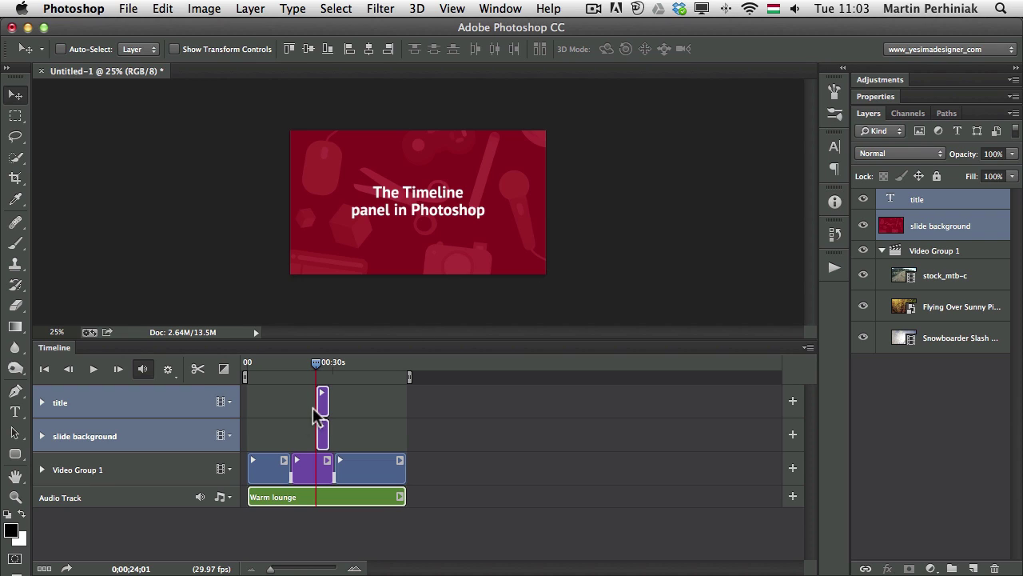
{"action": "left_click_drag", "start_coordinate": [324, 404], "coordinate": [255, 399]}
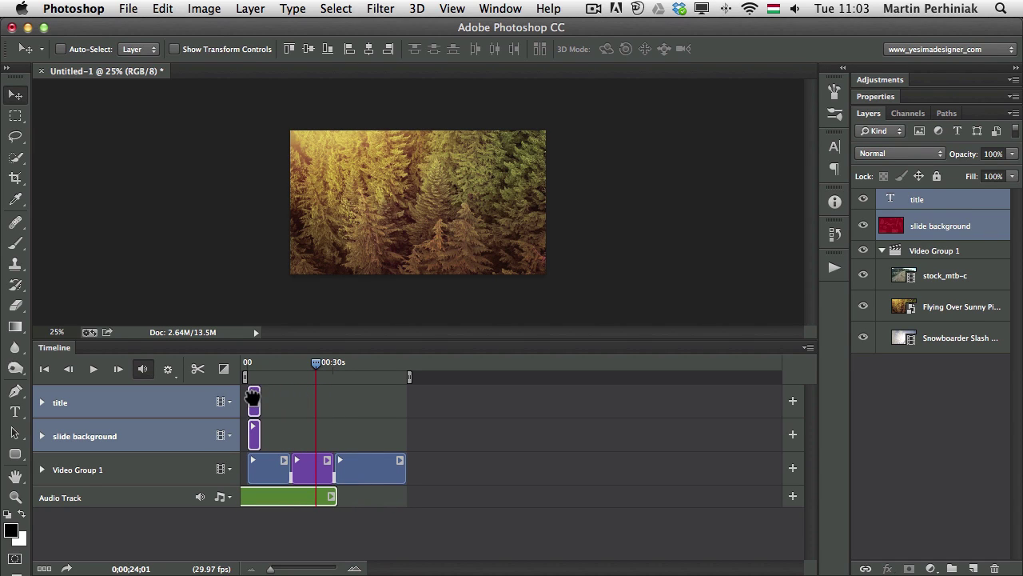
{"action": "key", "text": "super+z"}
{"action": "left_click", "coordinate": [415, 441]}
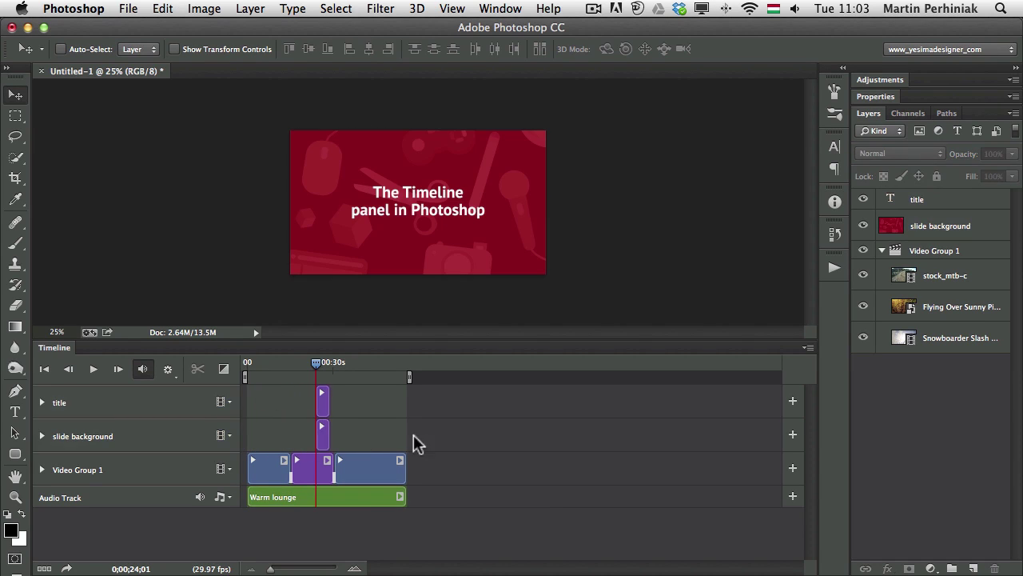
Move the title and slide background clips together to the start of the timeline
{"action": "left_click", "coordinate": [322, 400]}
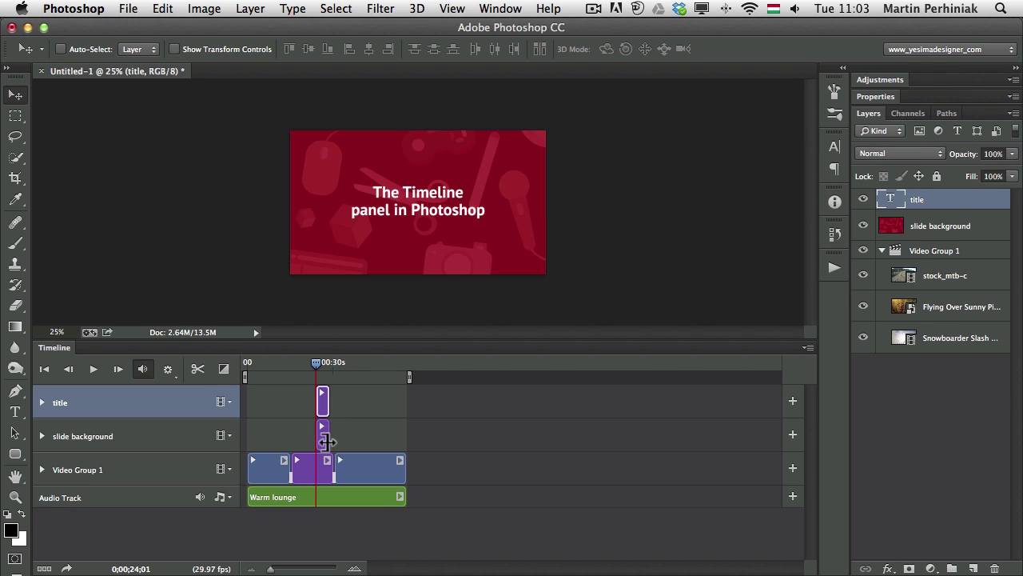
{"action": "left_click", "coordinate": [325, 438], "text": "shift"}
{"action": "left_click_drag", "start_coordinate": [322, 393], "coordinate": [254, 393]}
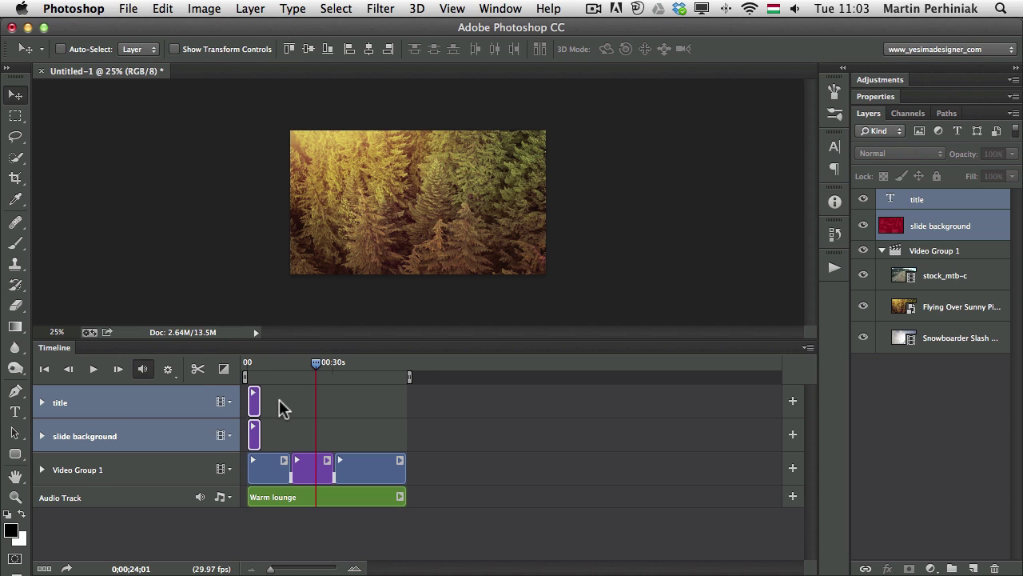
Shift all three video clips together behind the title slide and extend the Warm lounge audio to the end of the last clip
{"action": "left_click", "coordinate": [424, 469]}
{"action": "left_click", "coordinate": [265, 471]}
{"action": "left_click", "coordinate": [308, 465], "text": "shift"}
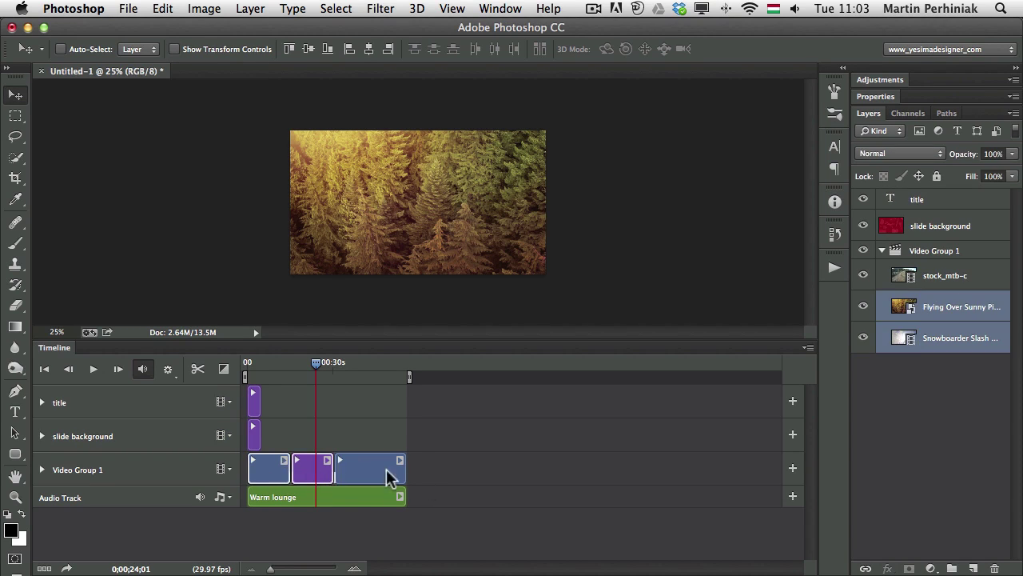
{"action": "left_click", "coordinate": [384, 469], "text": "shift"}
{"action": "left_click_drag", "start_coordinate": [374, 466], "coordinate": [378, 467]}
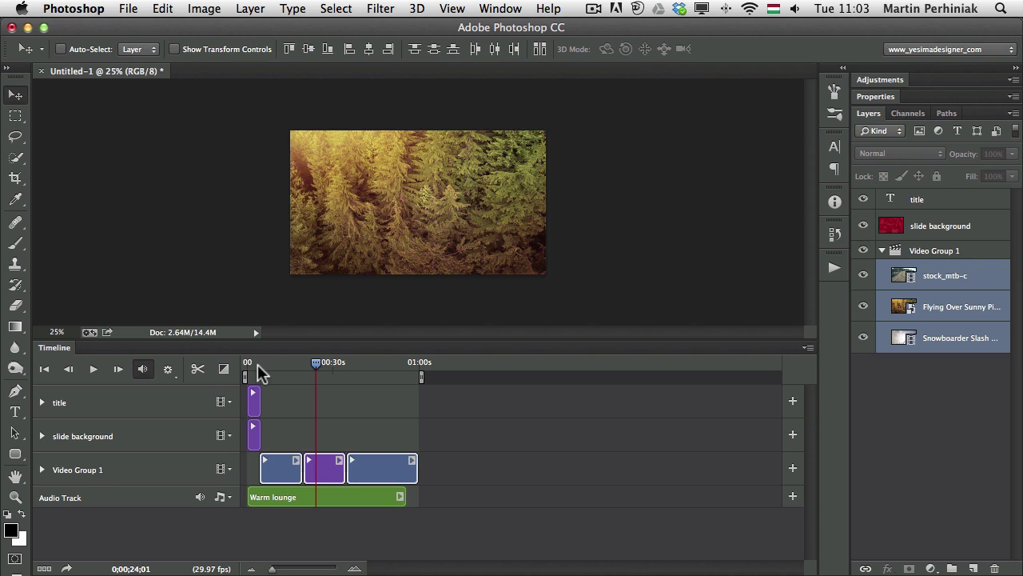
{"action": "left_click", "coordinate": [376, 500]}
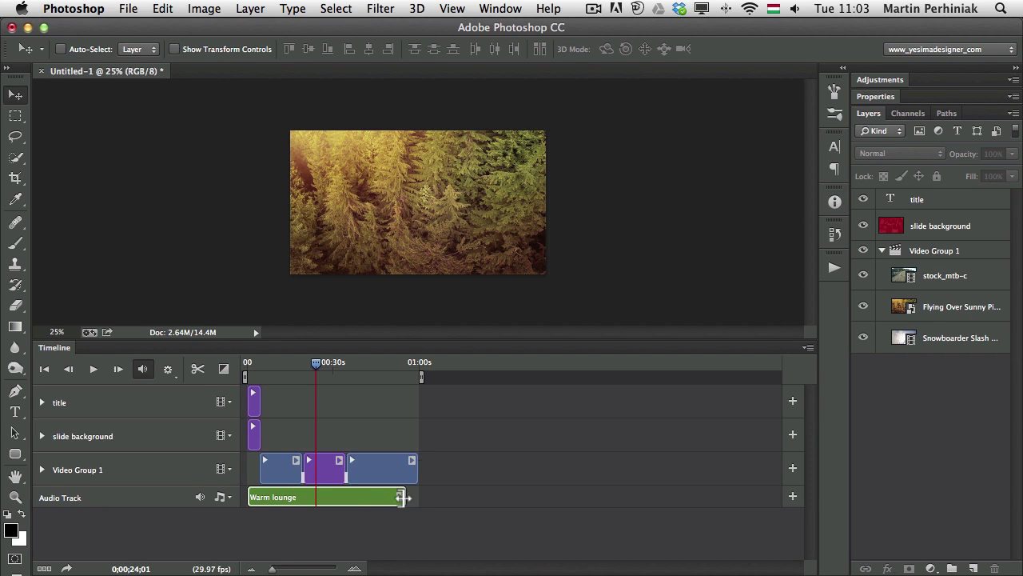
{"action": "left_click_drag", "start_coordinate": [410, 496], "coordinate": [413, 497]}
Trim the start of the Snowboarder Slash clip to about 05:00f so it begins where the title slide ends
{"action": "left_click_drag", "start_coordinate": [273, 568], "coordinate": [280, 570]}
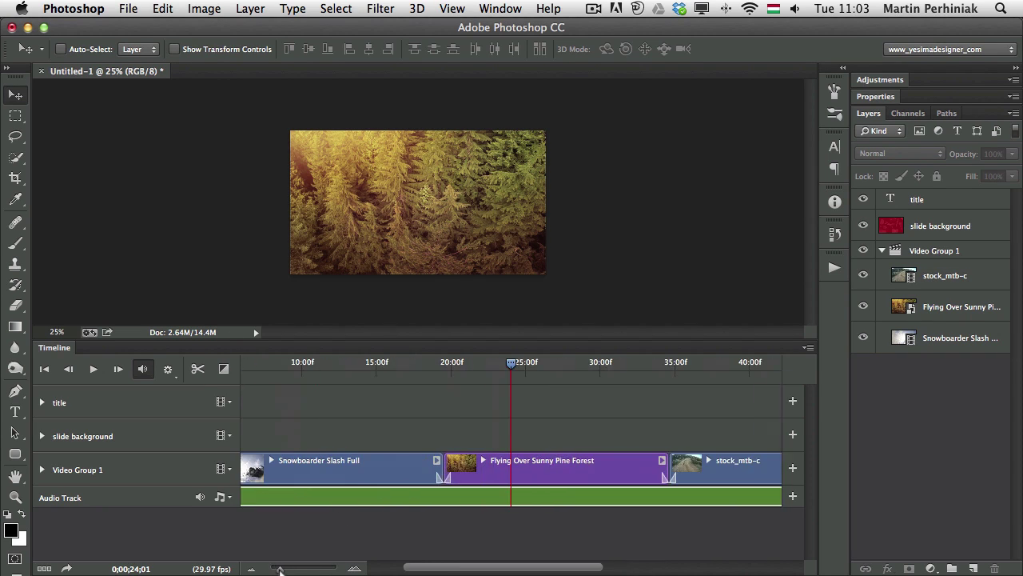
{"action": "left_click_drag", "start_coordinate": [464, 566], "coordinate": [423, 567]}
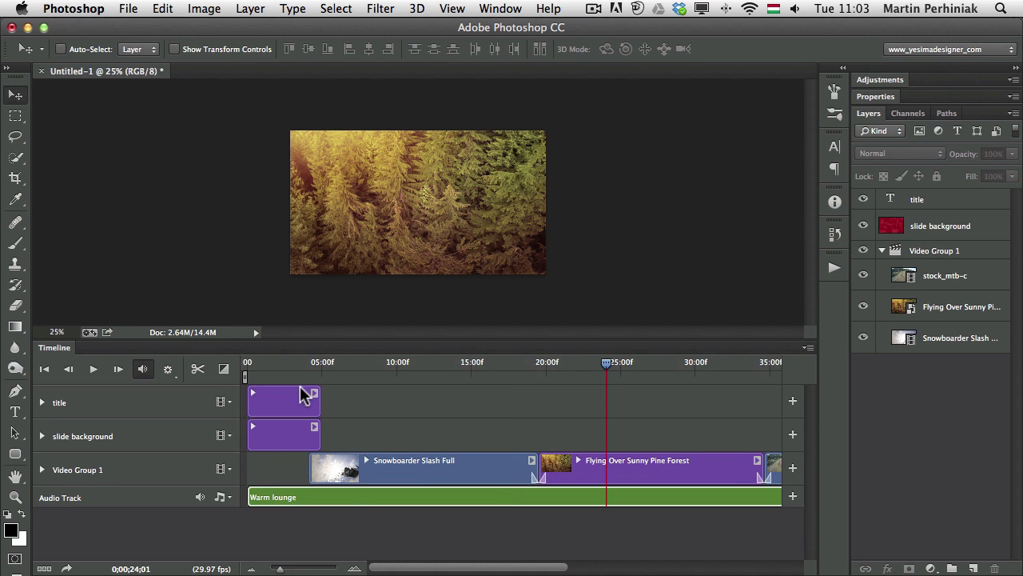
{"action": "left_click", "coordinate": [375, 437]}
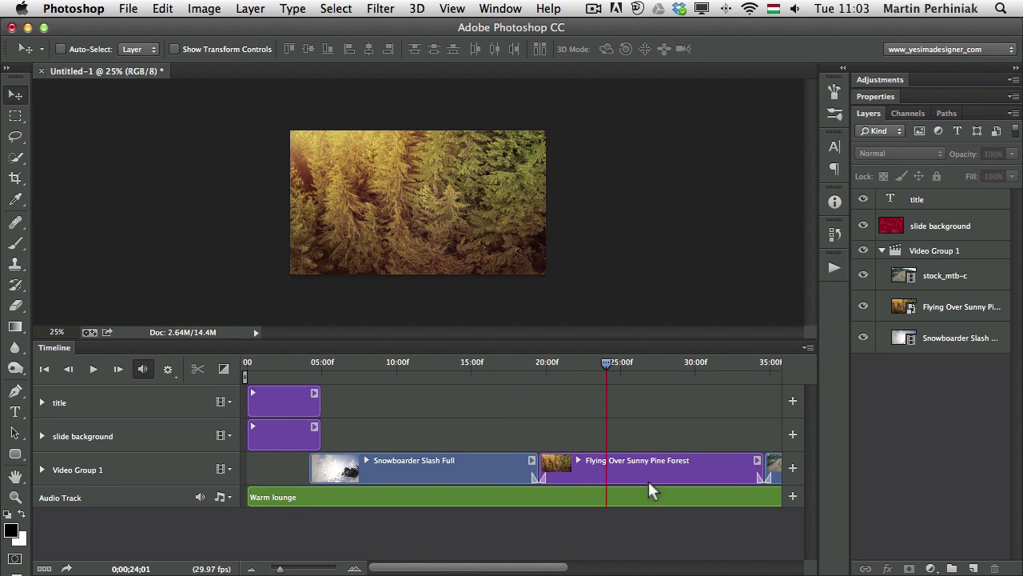
{"action": "left_click", "coordinate": [352, 471]}
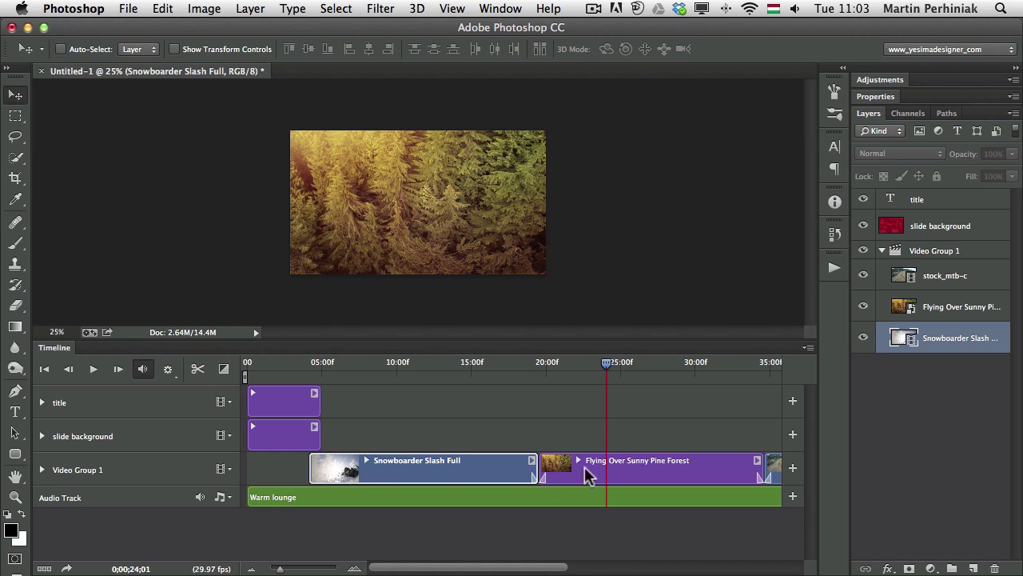
{"action": "left_click_drag", "start_coordinate": [314, 468], "coordinate": [323, 468]}
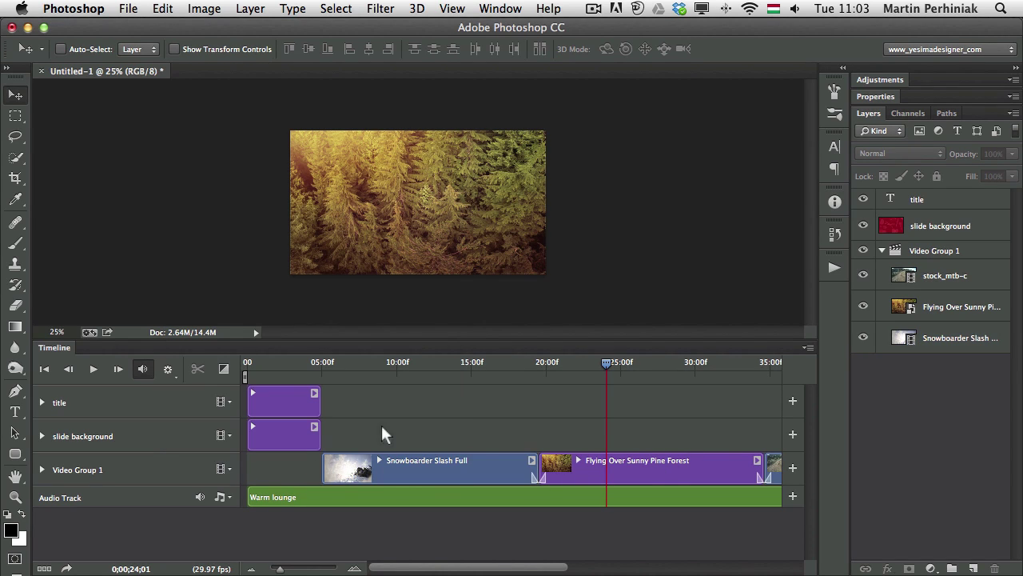
Add 1 s Fade With White transitions to the ends of the title and slide background clips and the start of the Snowboarder Slash clip
{"action": "left_click", "coordinate": [224, 369]}
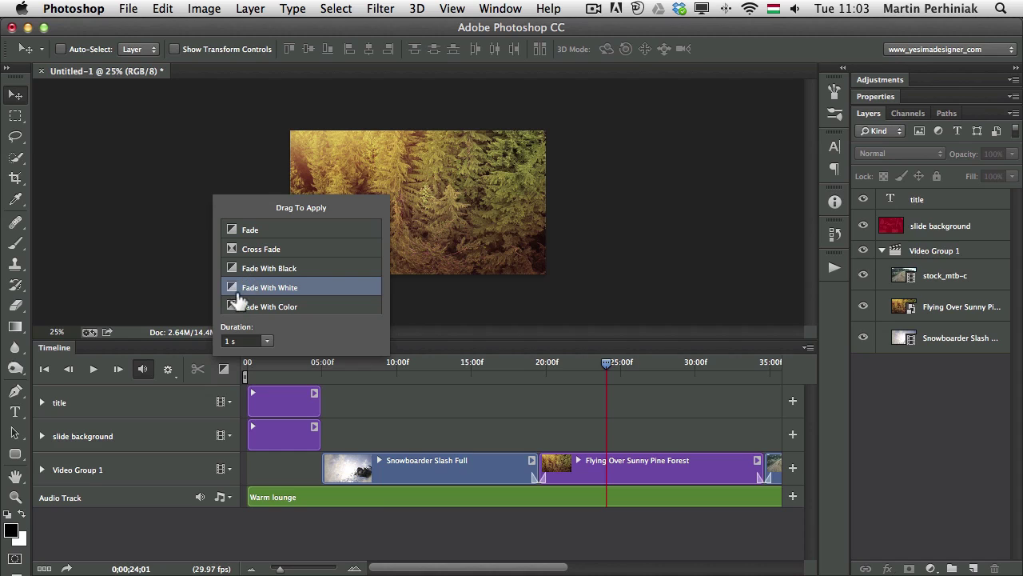
{"action": "left_click_drag", "start_coordinate": [232, 294], "coordinate": [302, 400]}
{"action": "left_click_drag", "start_coordinate": [231, 287], "coordinate": [318, 430]}
{"action": "mouse_move", "coordinate": [232, 291]}
{"action": "left_mouse_down"}
{"action": "mouse_move", "coordinate": [354, 480]}
{"action": "mouse_move", "coordinate": [319, 470]}
{"action": "left_mouse_up"}
{"action": "left_click", "coordinate": [364, 428]}
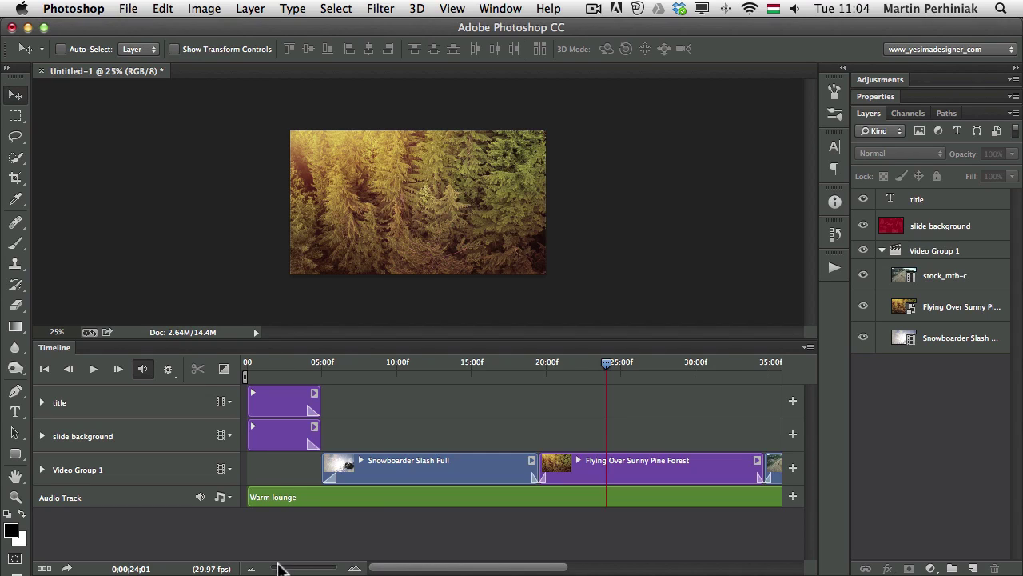
Preview the title slide at the start of the timeline and the forest clip at about 30 seconds
{"action": "left_click_drag", "start_coordinate": [278, 568], "coordinate": [275, 569]}
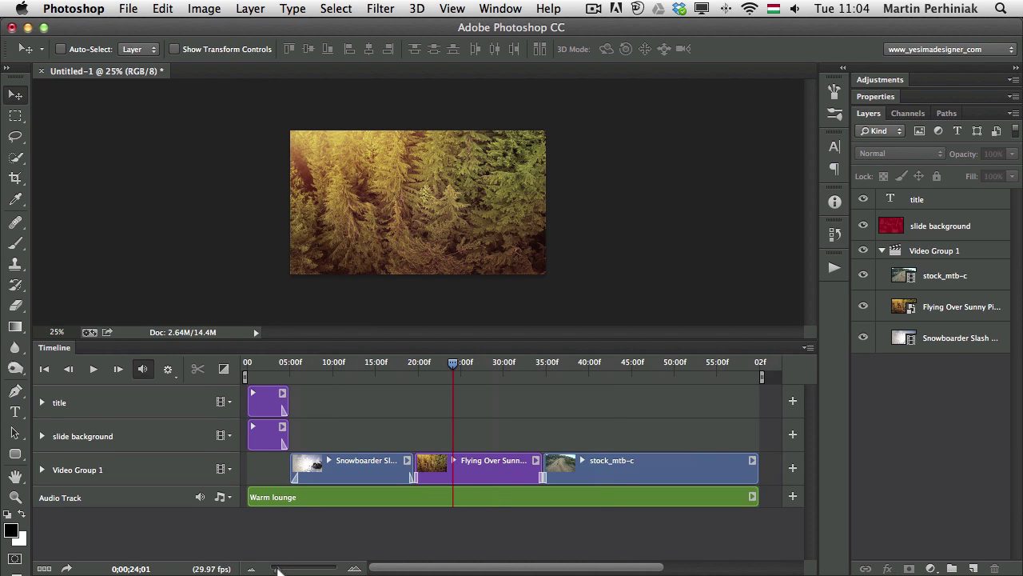
{"action": "left_click", "coordinate": [240, 365]}
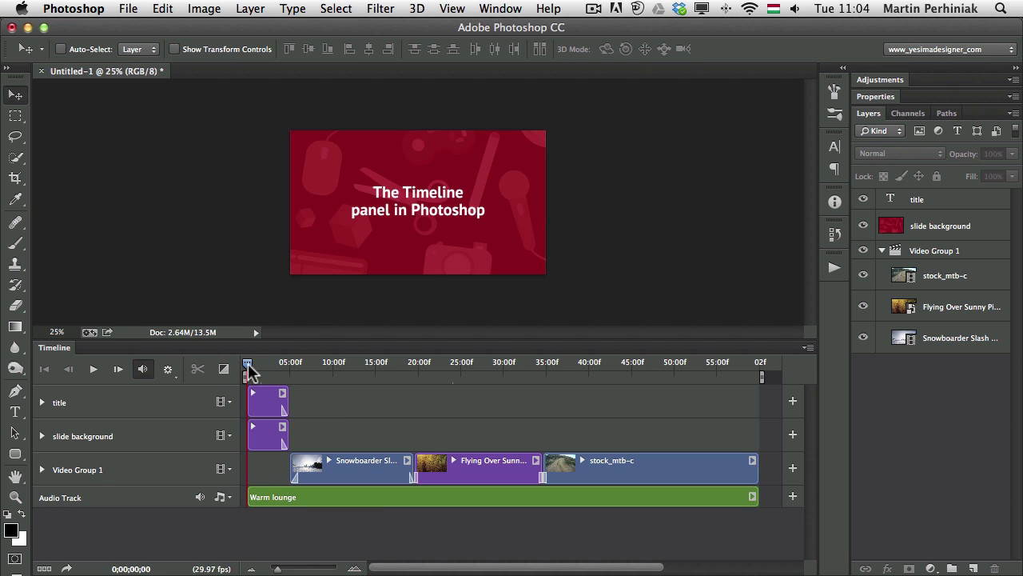
{"action": "left_click", "coordinate": [507, 365]}
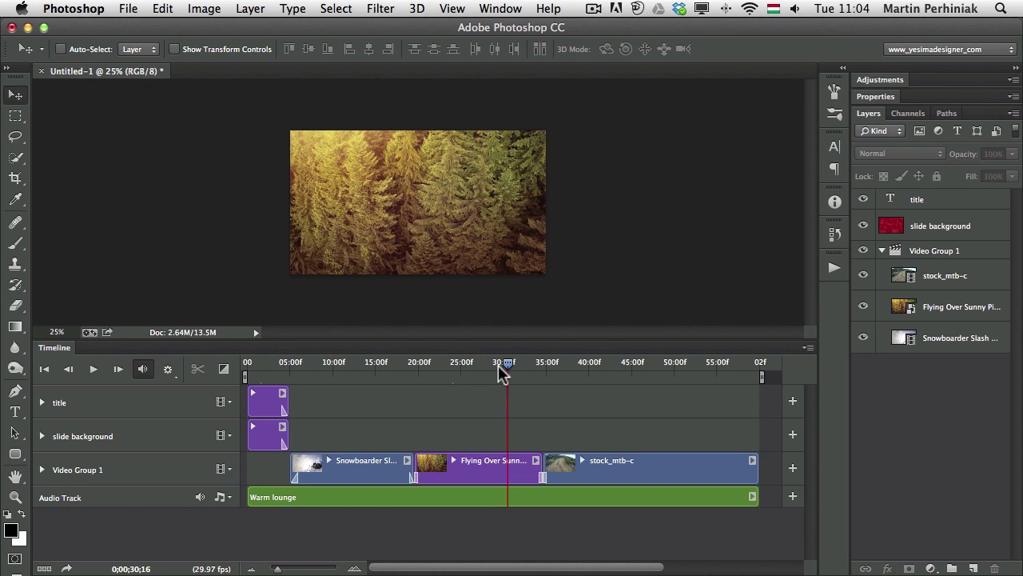
Play the video from the start of the timeline with the canvas fitted to the view, stopping in the forest clip
{"action": "left_click", "coordinate": [245, 365]}
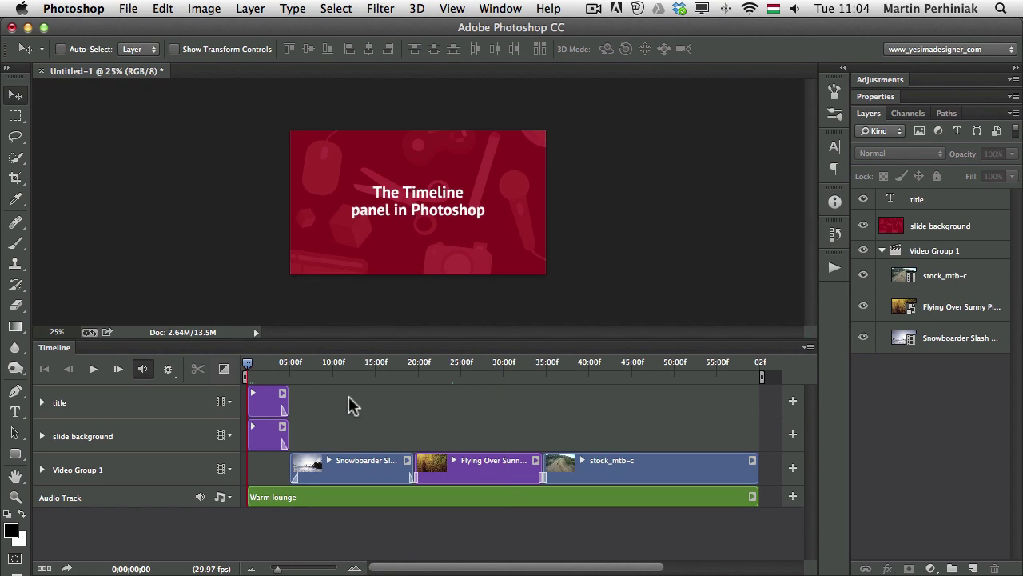
{"action": "left_click", "coordinate": [94, 372]}
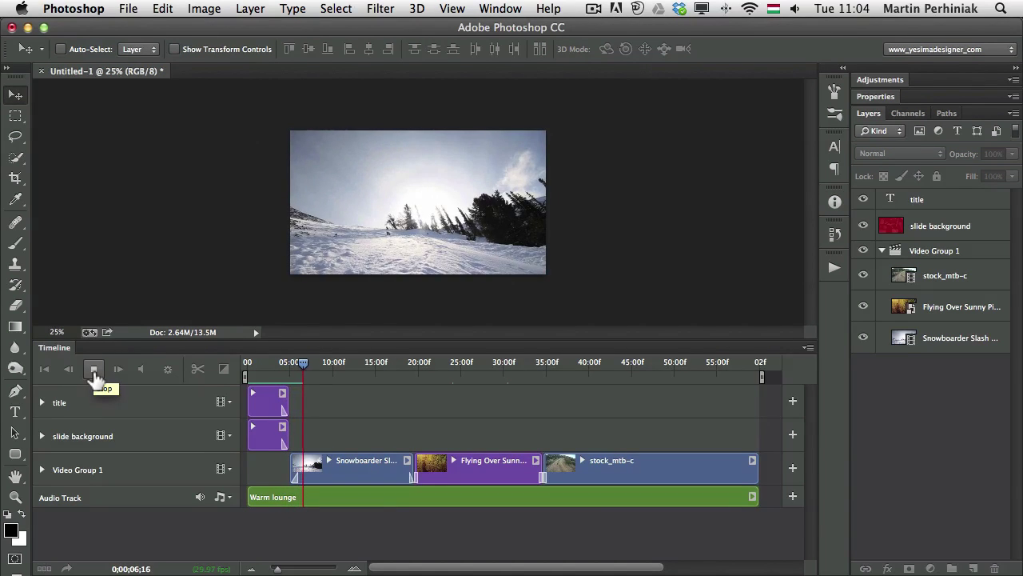
{"action": "key", "text": "super+0"}
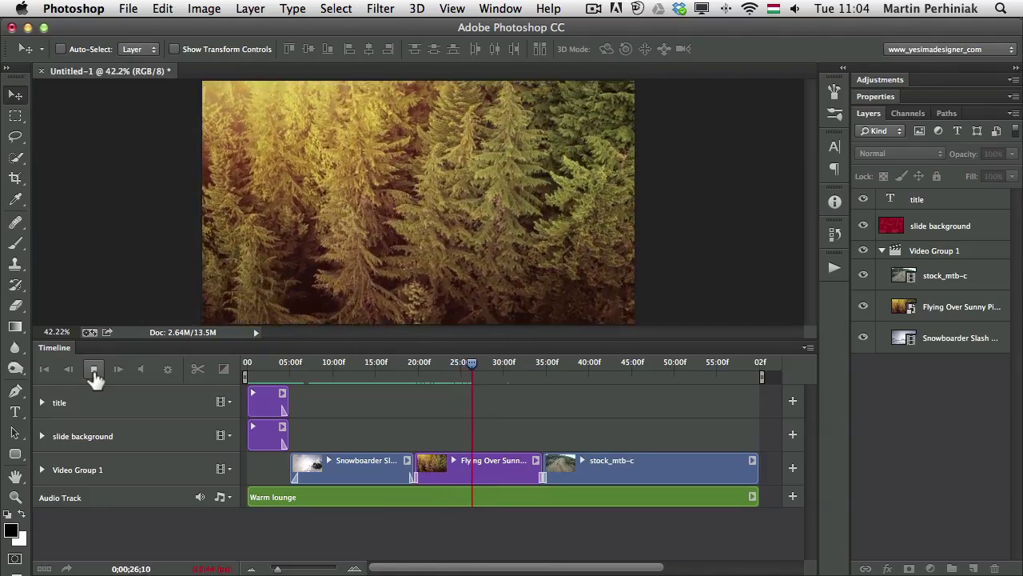
{"action": "left_click", "coordinate": [94, 370]}
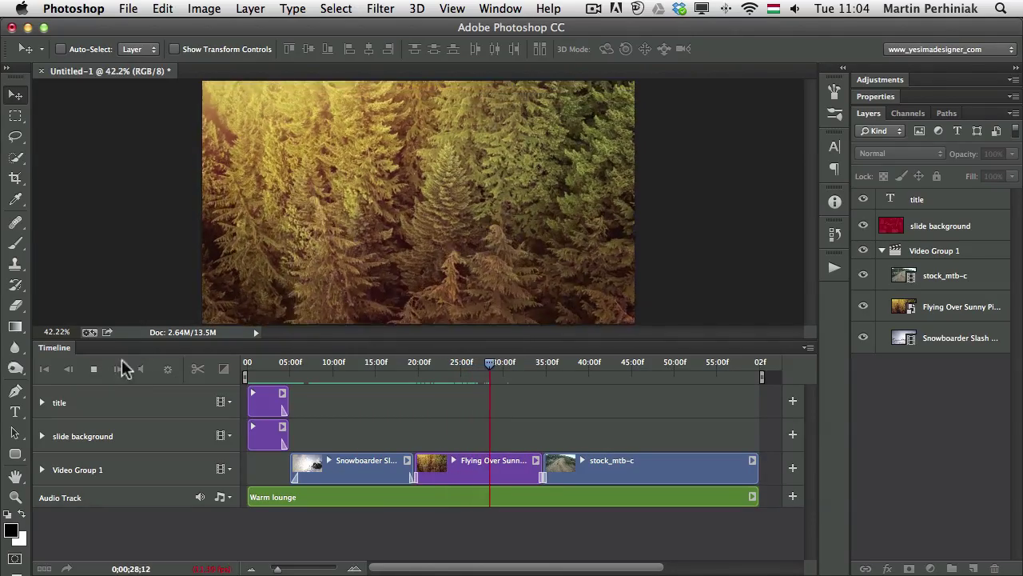
{"action": "left_click", "coordinate": [93, 369]}
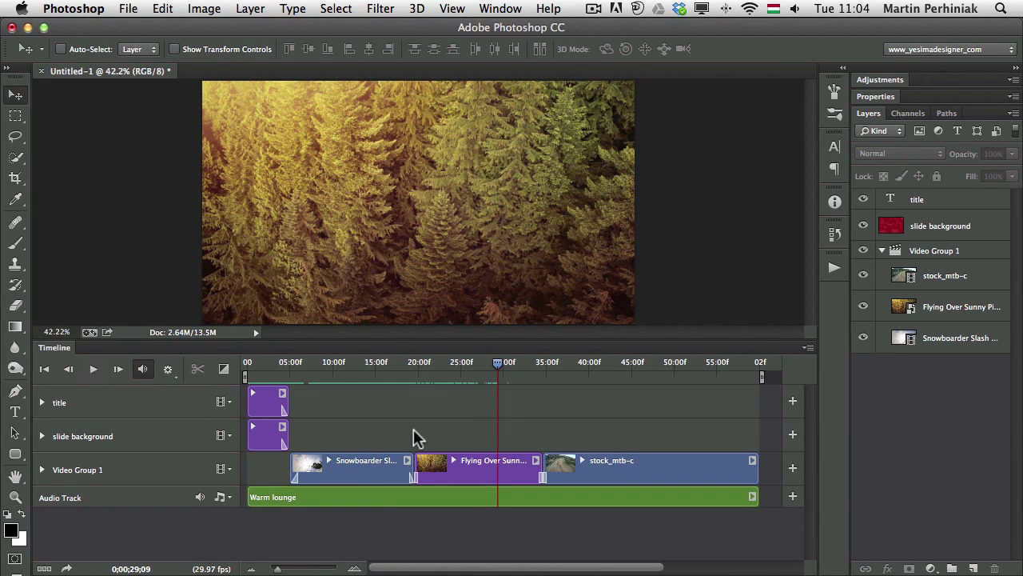
Check the snowboarder clip around 10 to 15 seconds, and play from about 25 seconds into the stock_mtb-c clip
{"action": "left_click", "coordinate": [372, 363]}
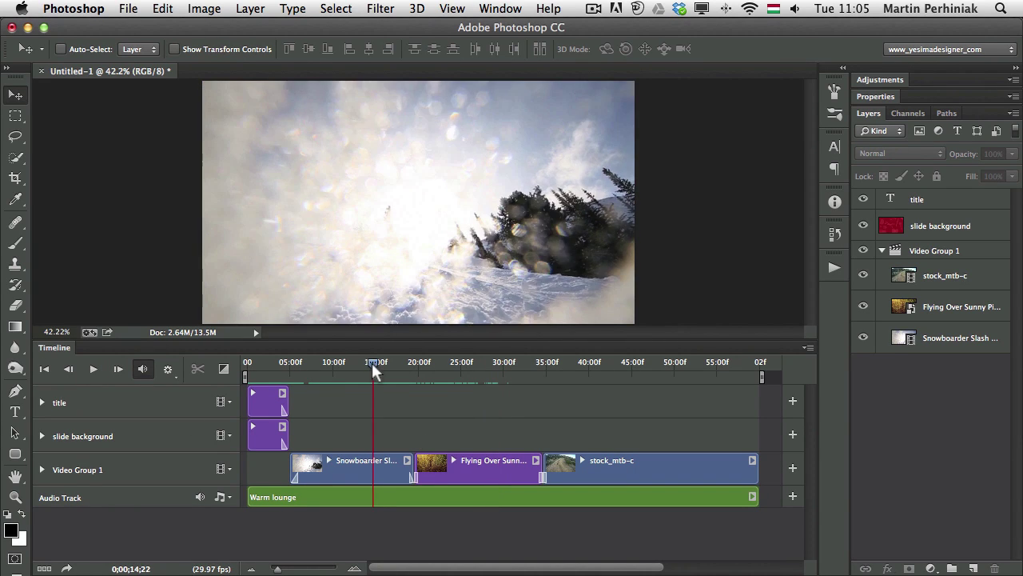
{"action": "left_click_drag", "start_coordinate": [372, 362], "coordinate": [339, 361]}
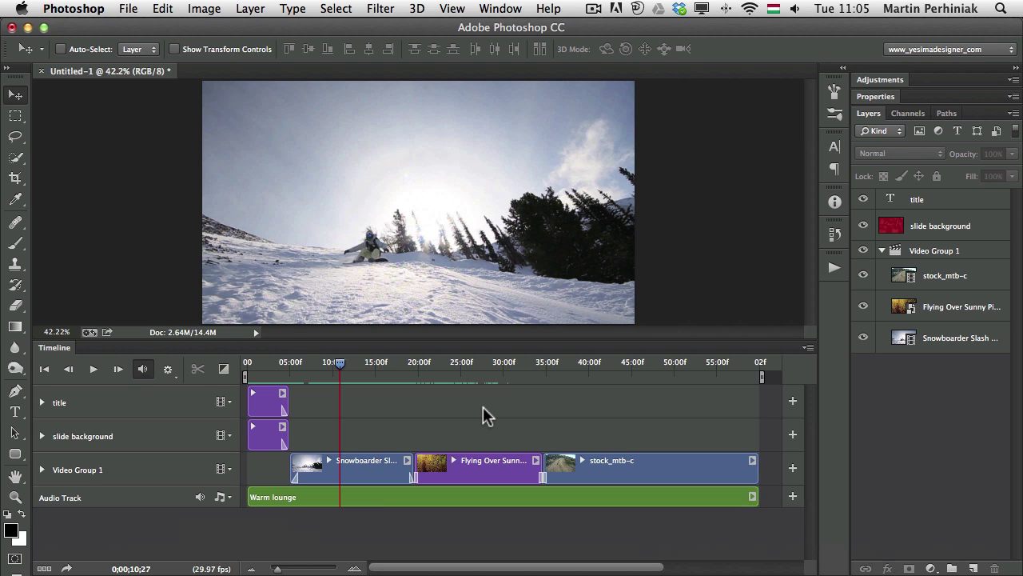
{"action": "left_click", "coordinate": [465, 364]}
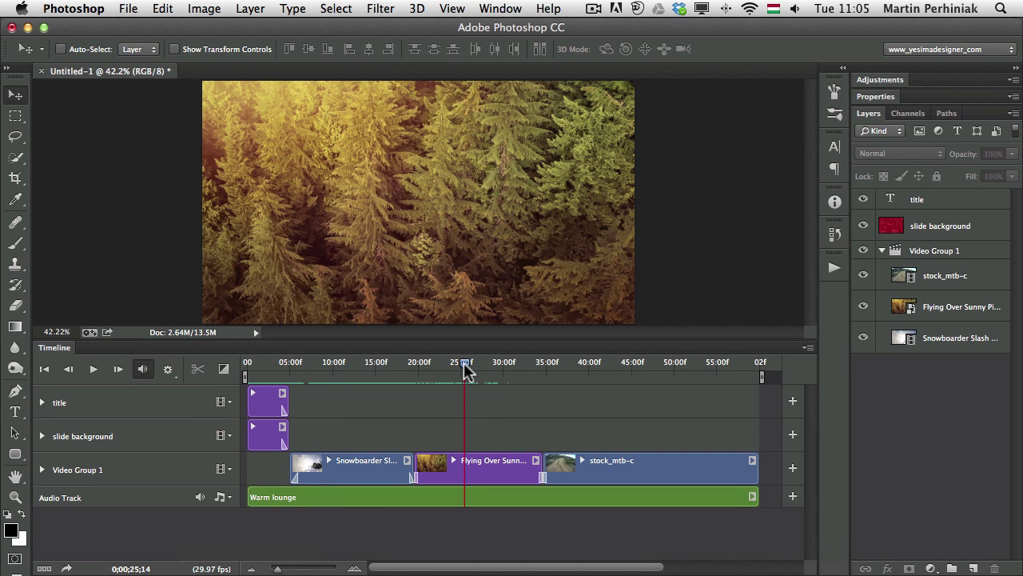
{"action": "key", "text": "space"}
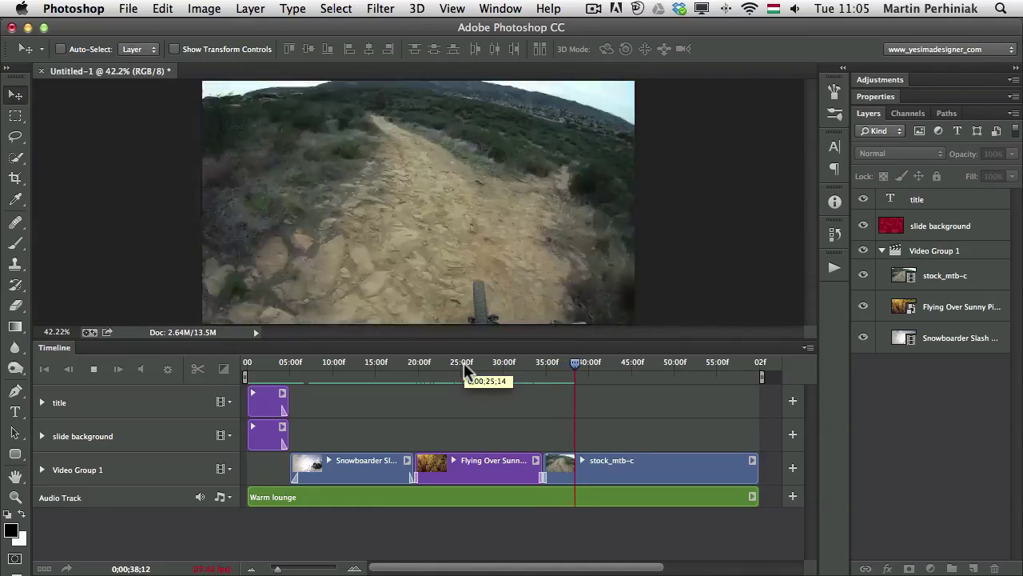
{"action": "key", "text": "space"}
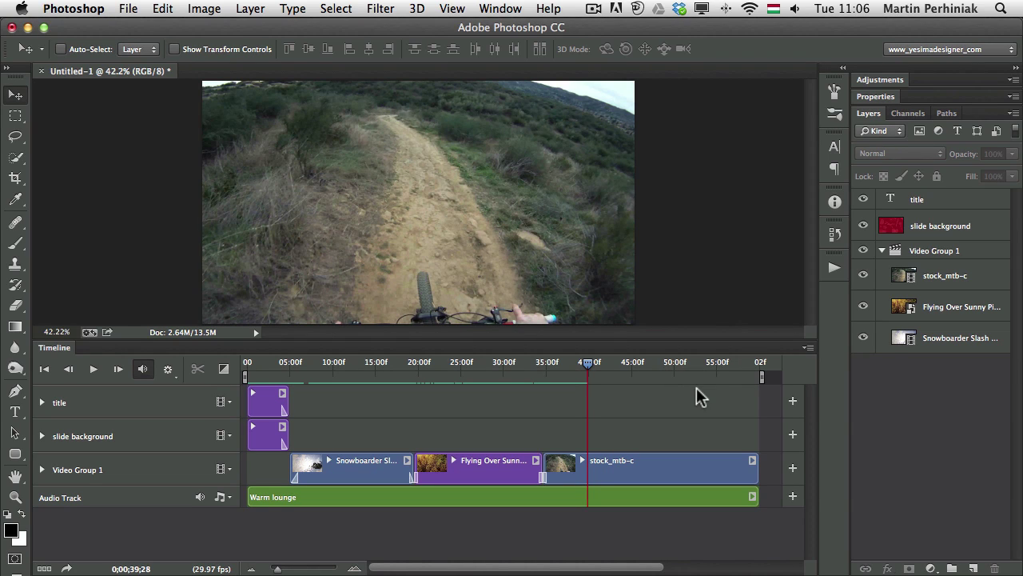
Switch the timeline display from timecode to frame numbers and back to timecode
{"action": "left_click", "coordinate": [149, 565], "text": "super"}
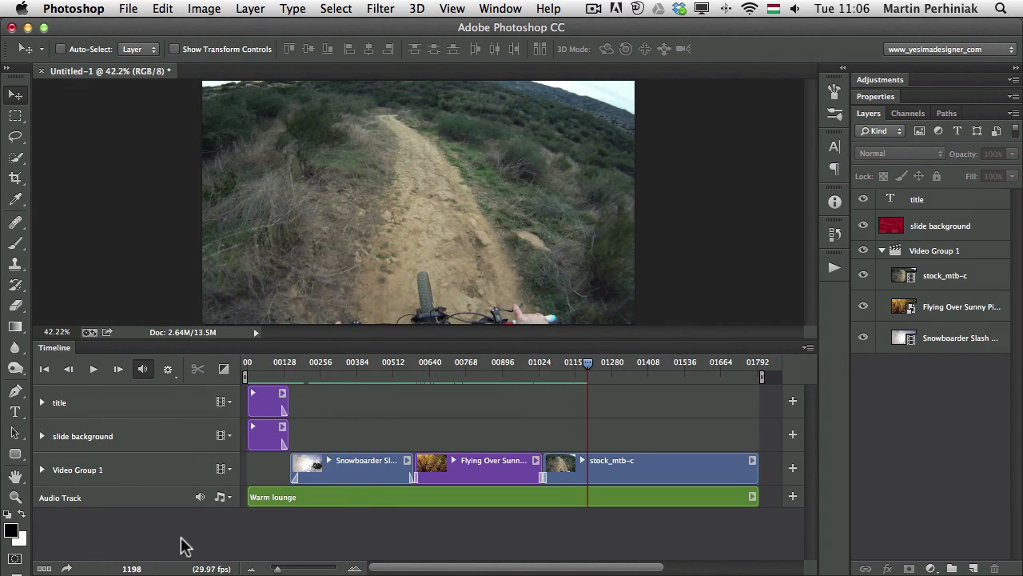
{"action": "left_click", "coordinate": [136, 565], "text": "super"}
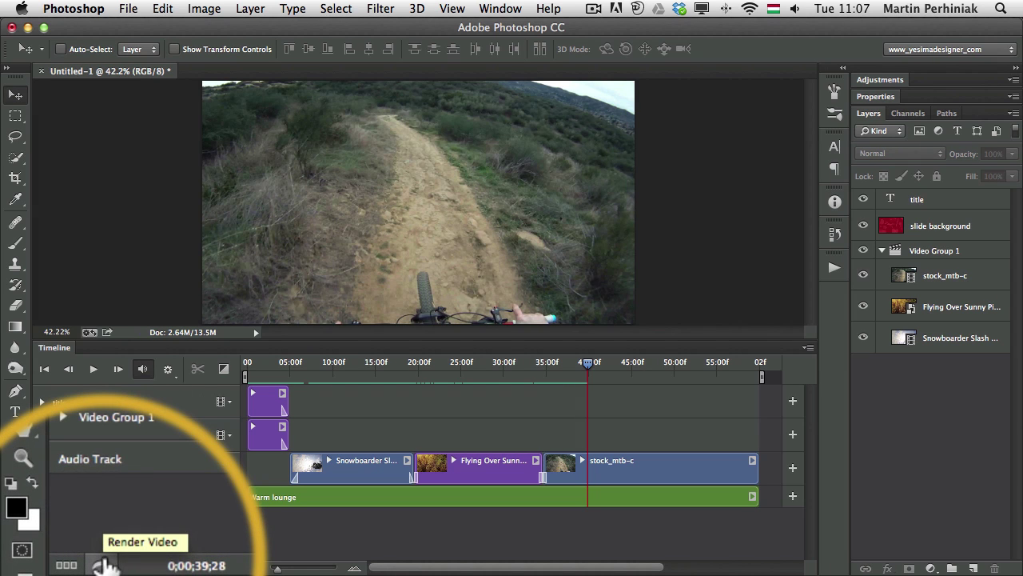
Examine the video render settings, including the output formats and frame range options, and close them without rendering
{"action": "left_click", "coordinate": [68, 568]}
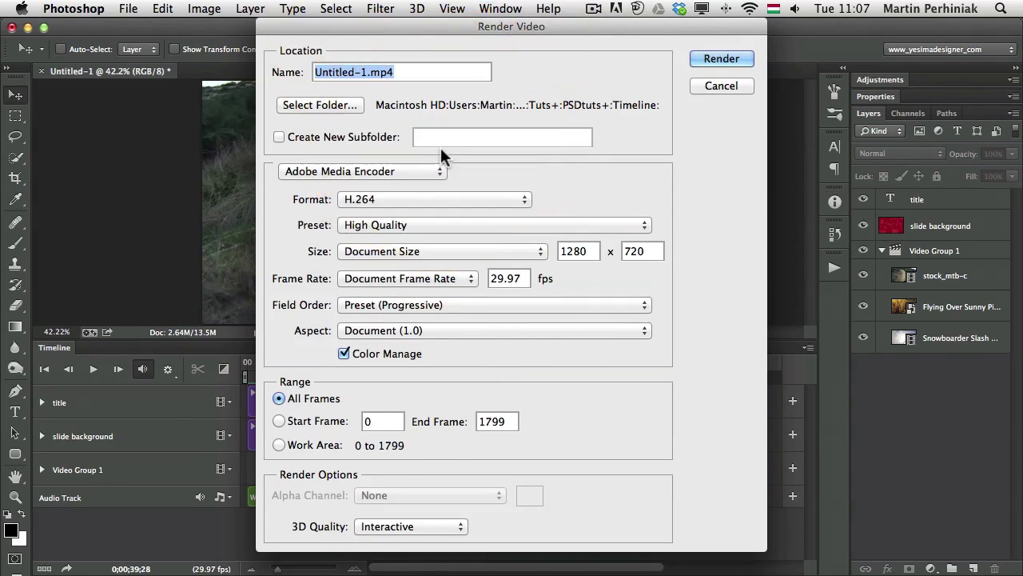
{"action": "left_click", "coordinate": [417, 195]}
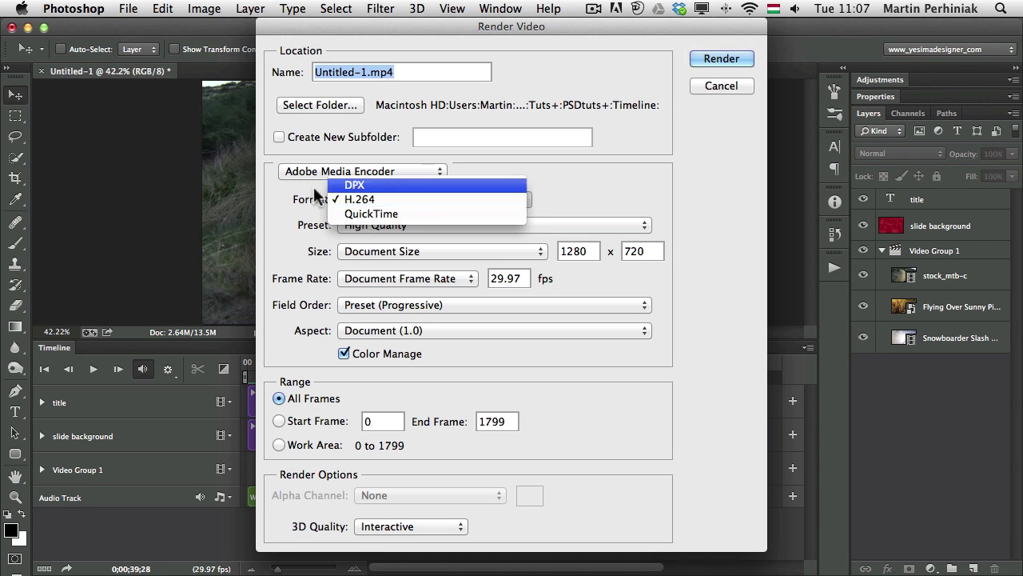
{"action": "left_click", "coordinate": [291, 199]}
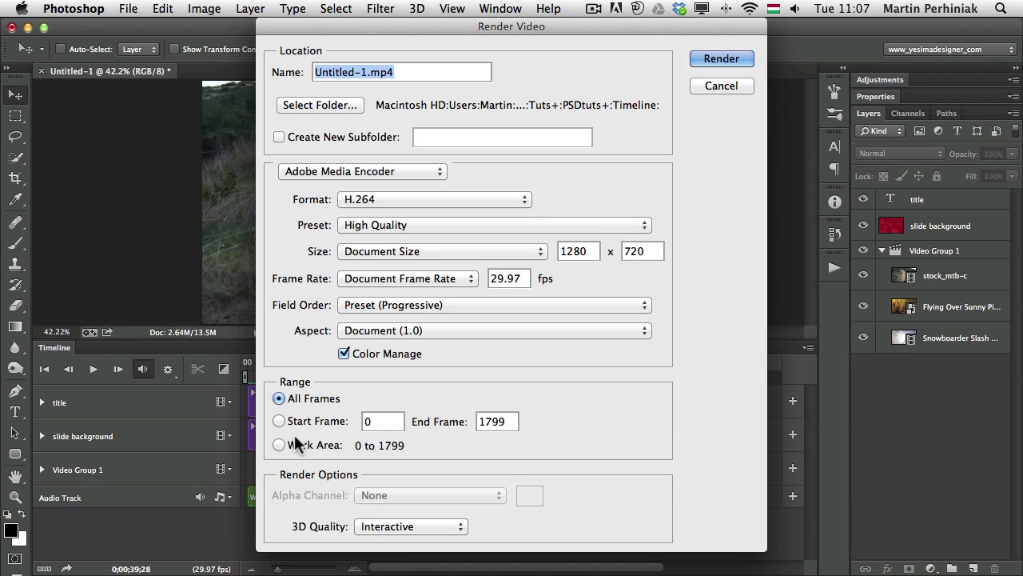
{"action": "left_click", "coordinate": [331, 422]}
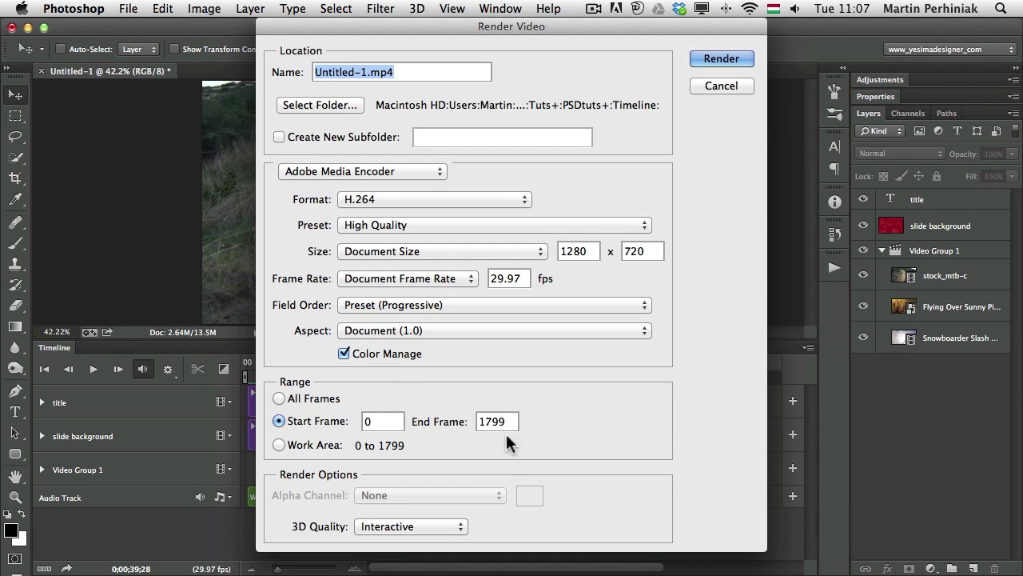
{"action": "left_click", "coordinate": [320, 396]}
{"action": "left_click", "coordinate": [712, 87]}
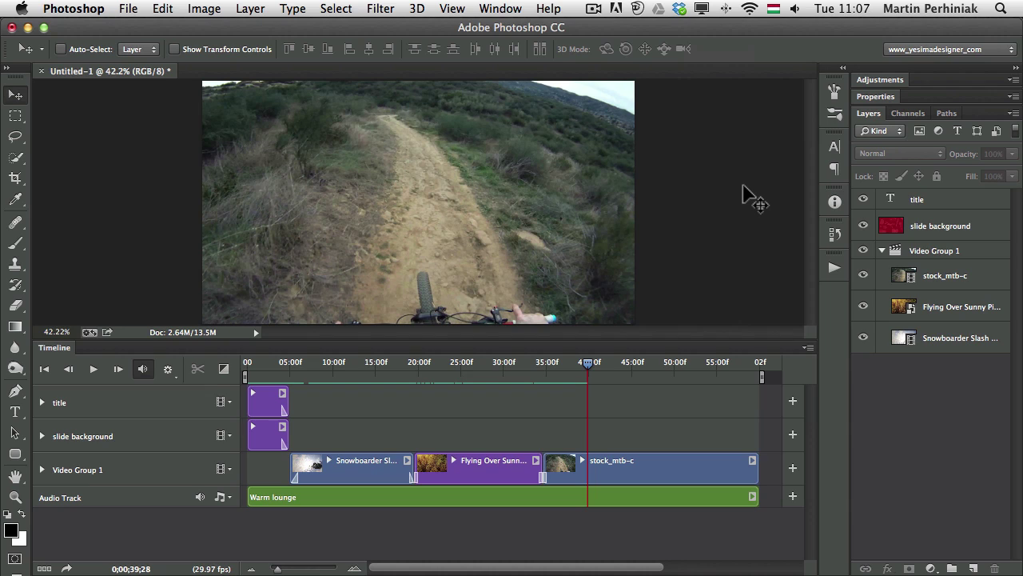